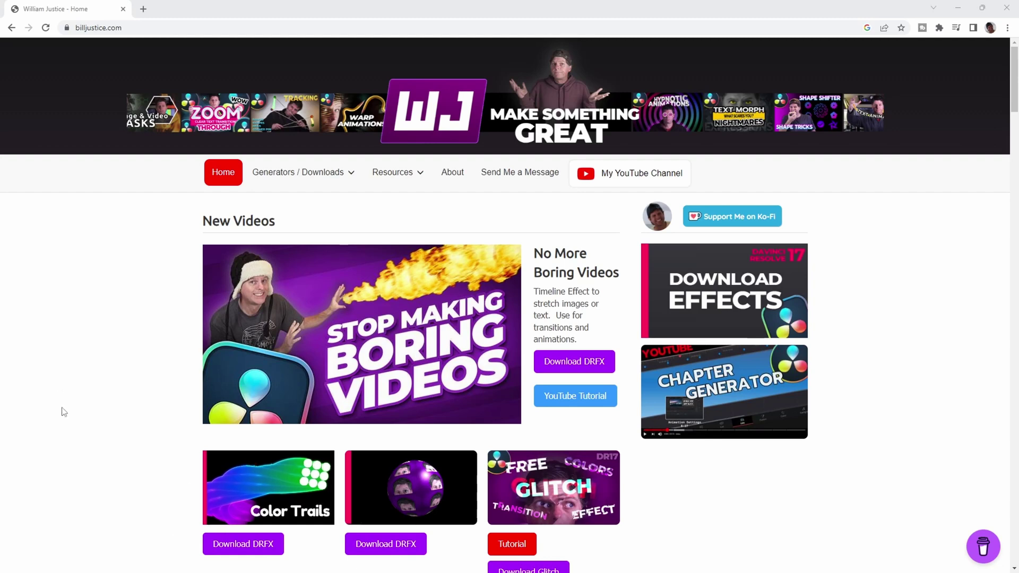
# Open the site's page of downloadable DaVinci Resolve effects and look through the offered timeline effects
pyautogui.click(752, 281)
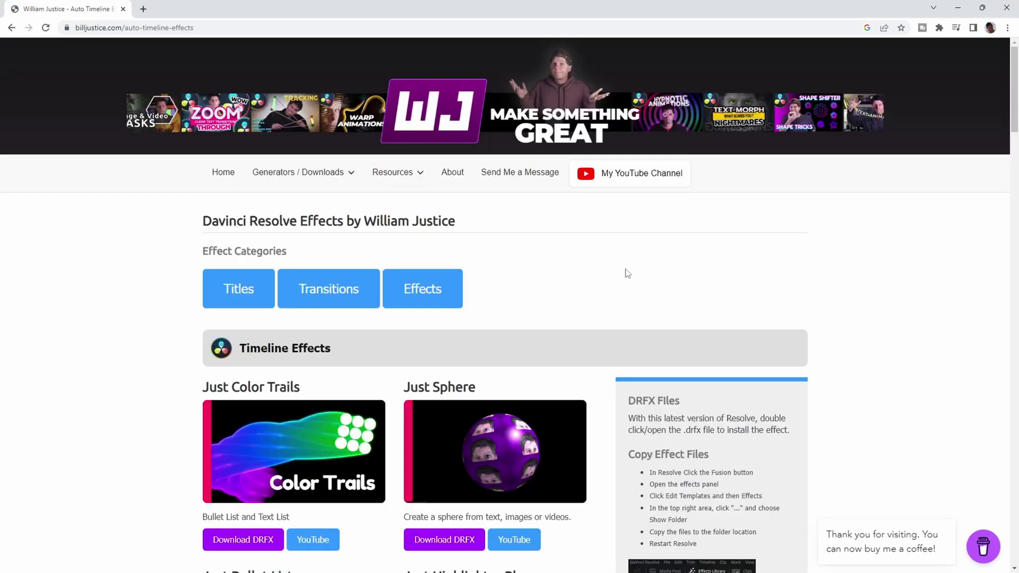
pyautogui.scroll(-5, 626, 271)
pyautogui.scroll(-3, 625, 268)
pyautogui.scroll(8, 625, 265)
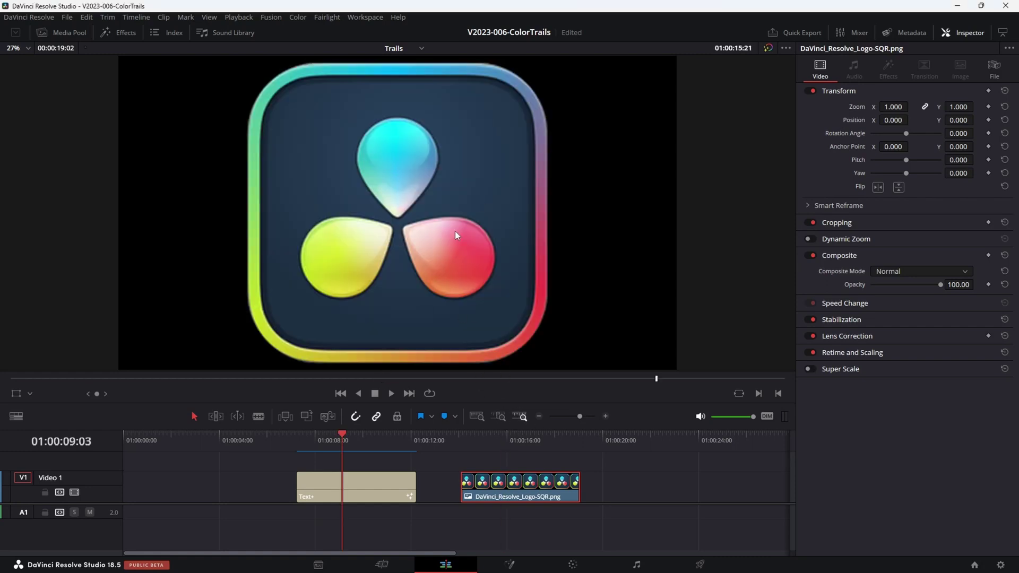
# Switch to DaVinci Resolve and apply the JustColorTrails effect from the WilliamJustice category to the Text+ clip and the logo clip
pyautogui.click(360, 438)
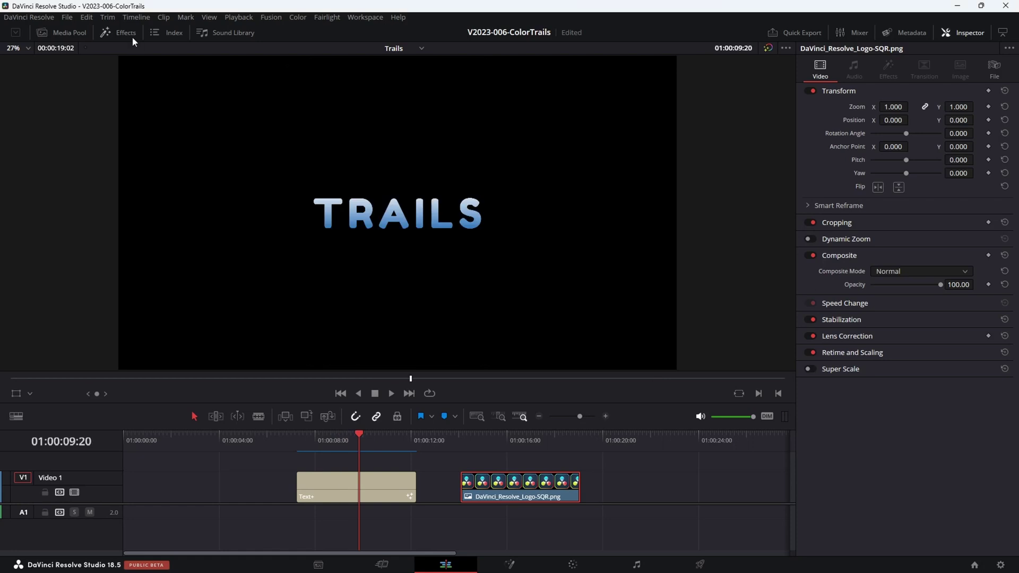
pyautogui.click(119, 32)
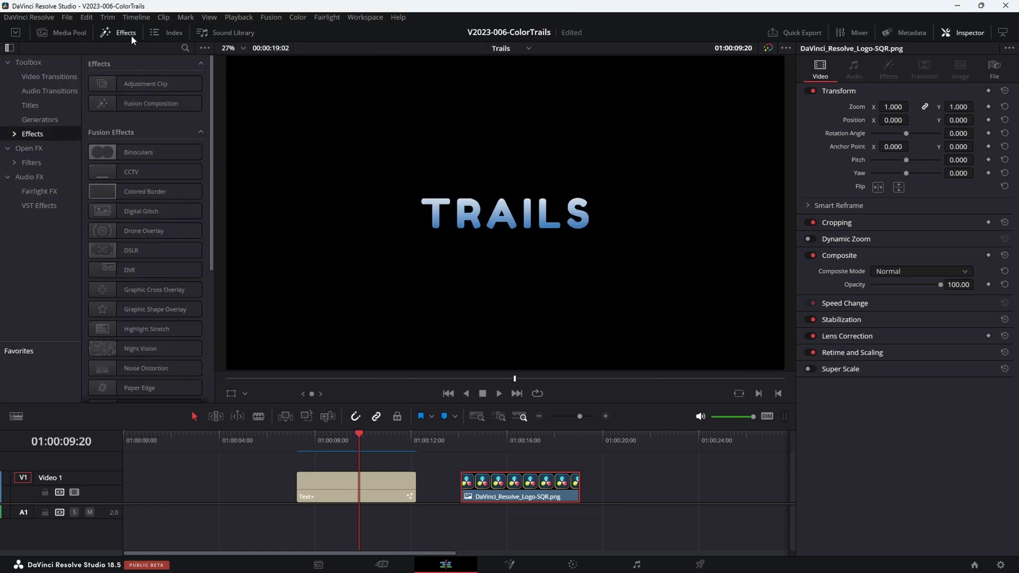
pyautogui.click(25, 136)
pyautogui.click(42, 151)
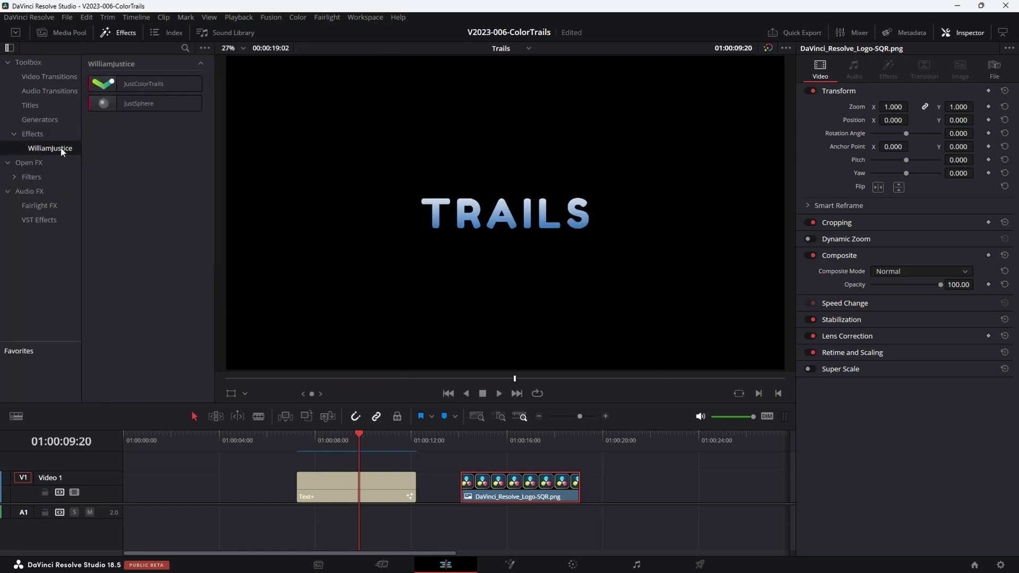
pyautogui.moveTo(114, 90); pyautogui.dragTo(343, 491)
pyautogui.moveTo(120, 84); pyautogui.dragTo(504, 484)
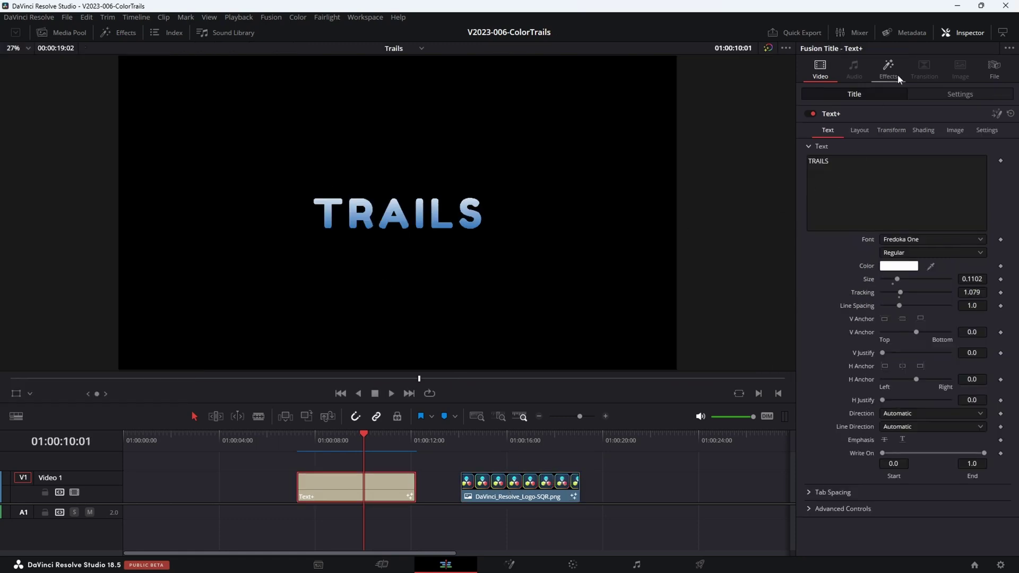
# Show the Text+ clip's JustColorTrails controls, move its Center to about X 0.195, Y 0.551, and save the project
pyautogui.click(896, 74)
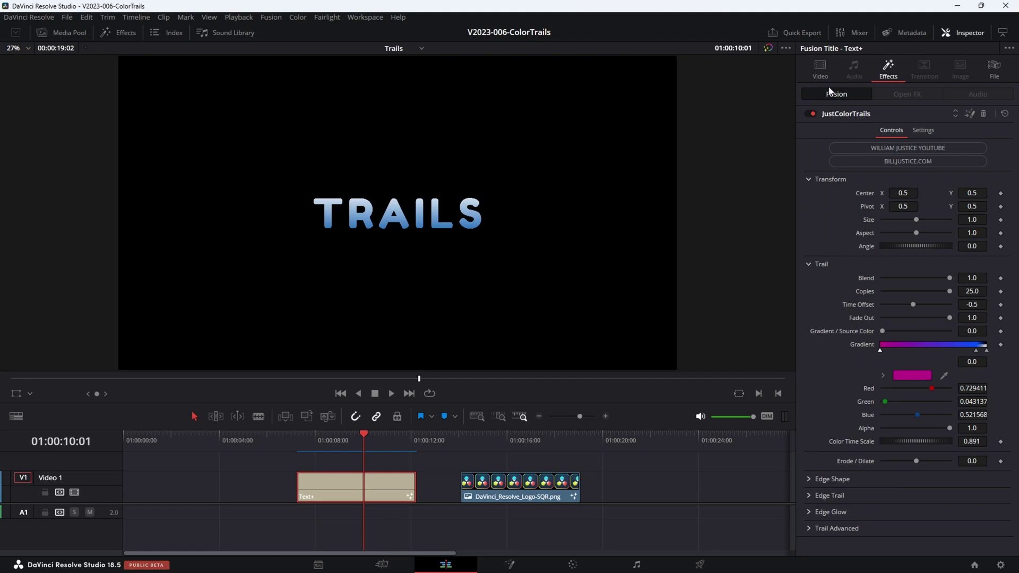
pyautogui.click(820, 69)
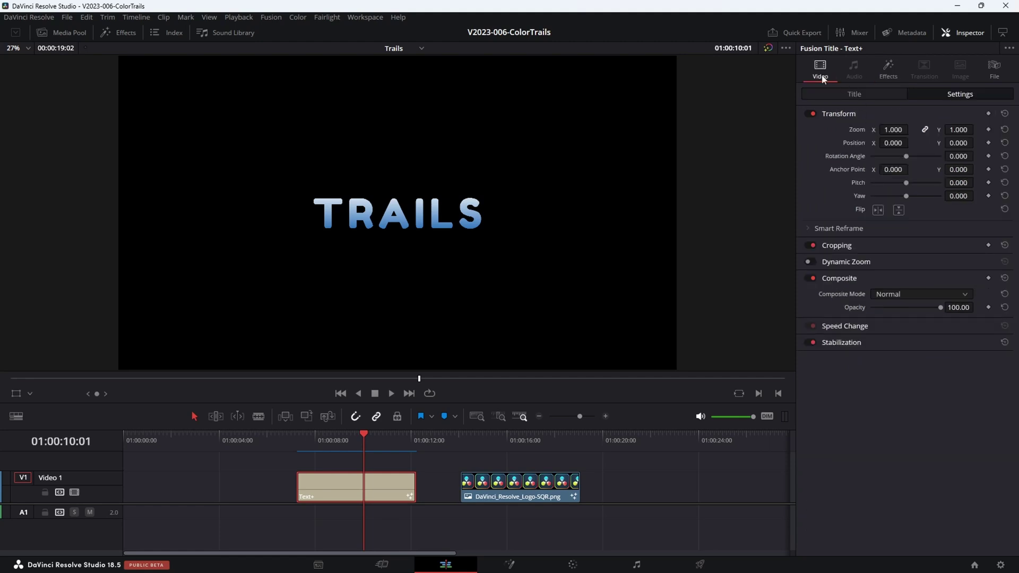
pyautogui.click(889, 74)
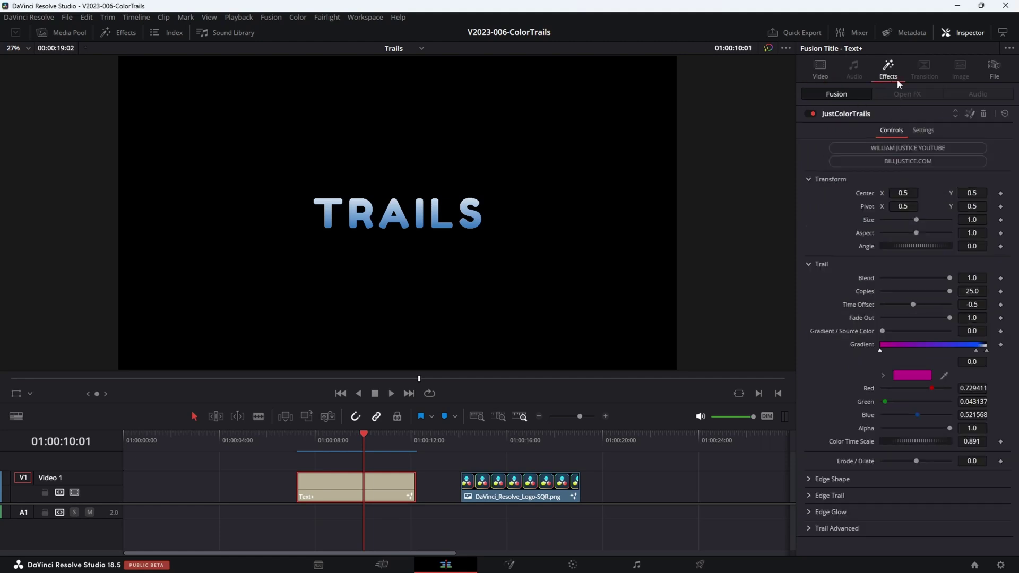
pyautogui.moveTo(903, 193); pyautogui.dragTo(858, 194)
pyautogui.moveTo(965, 193)
pyautogui.mouseDown()
pyautogui.moveTo(1007, 193)
pyautogui.moveTo(983, 193)
pyautogui.mouseUp()
pyautogui.moveTo(903, 193); pyautogui.dragTo(868, 193)
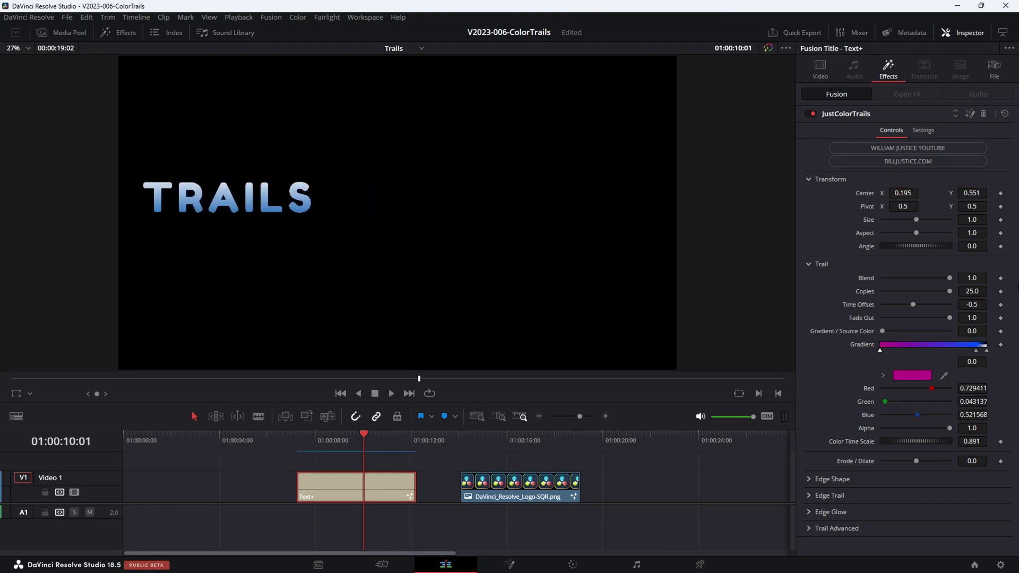
pyautogui.hotkey('ctrl', 's')
# Reduce the trail's Blend to 0 and move the title's Center to about X 0.193, Y 0.868
pyautogui.moveTo(944, 283); pyautogui.dragTo(860, 283)
pyautogui.moveTo(973, 194); pyautogui.dragTo(1016, 194)
pyautogui.moveTo(908, 193); pyautogui.dragTo(1002, 195)
# Keyframe the effect's Center at the Text+ clip's start and at 01:00:09:06, shortening the clip's end to just past the second keyframe
pyautogui.moveTo(378, 444); pyautogui.dragTo(306, 445)
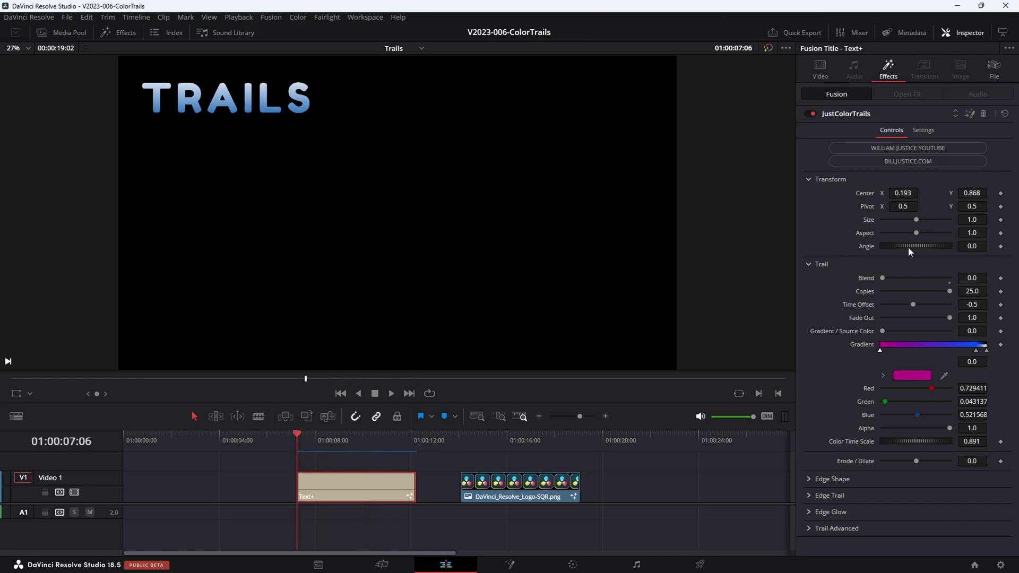
pyautogui.click(1000, 193)
pyautogui.hotkey('shift', 'Right')
pyautogui.hotkey('shift', 'Right')
pyautogui.moveTo(415, 486); pyautogui.dragTo(366, 486)
pyautogui.click(1000, 193)
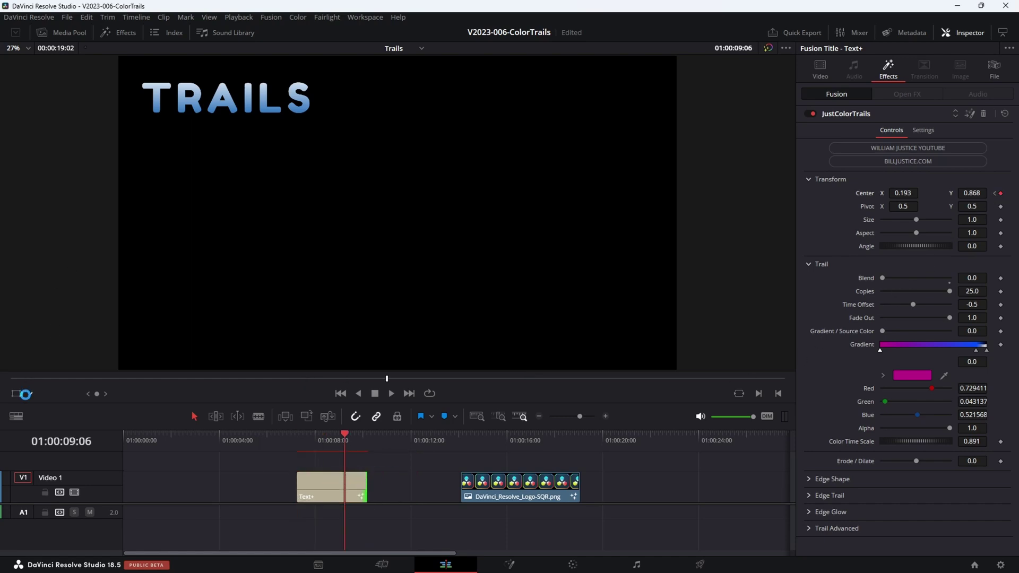
# Show the Fusion Overlay in the viewer and move the title to the frame's lower right, about X 0.815, Y 0.153
pyautogui.click(16, 393)
pyautogui.click(30, 395)
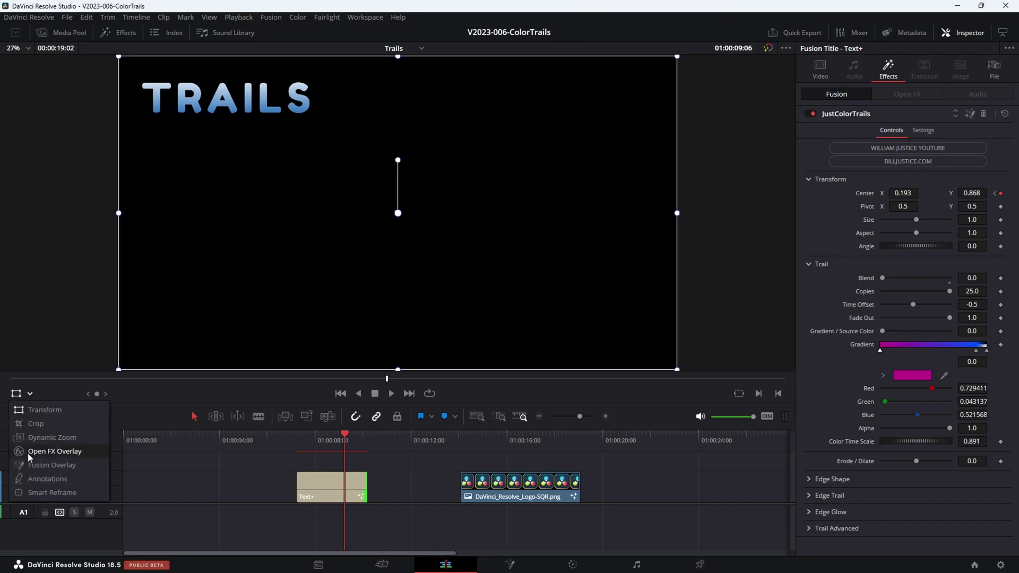
pyautogui.click(40, 466)
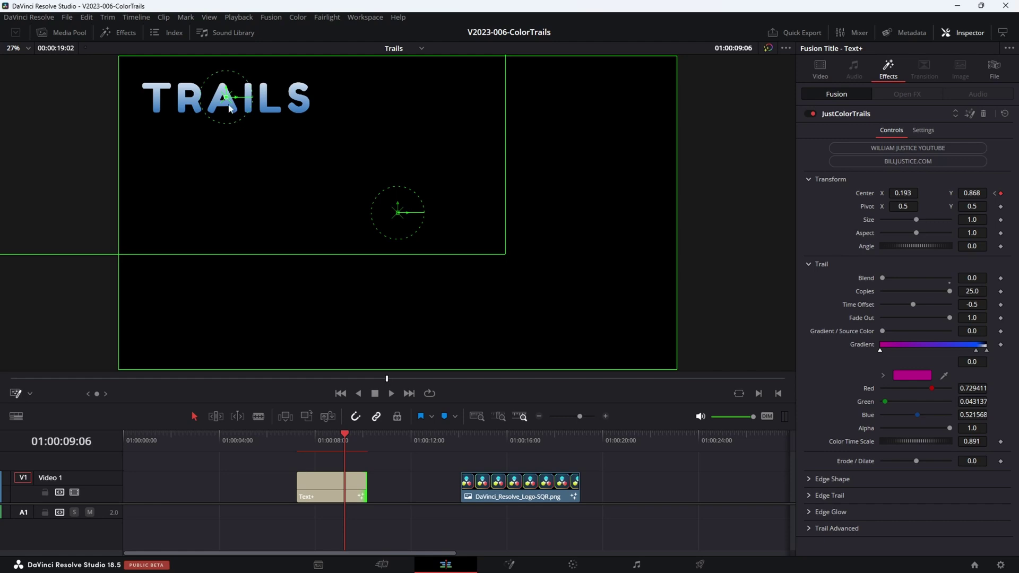
pyautogui.moveTo(225, 97); pyautogui.dragTo(573, 324)
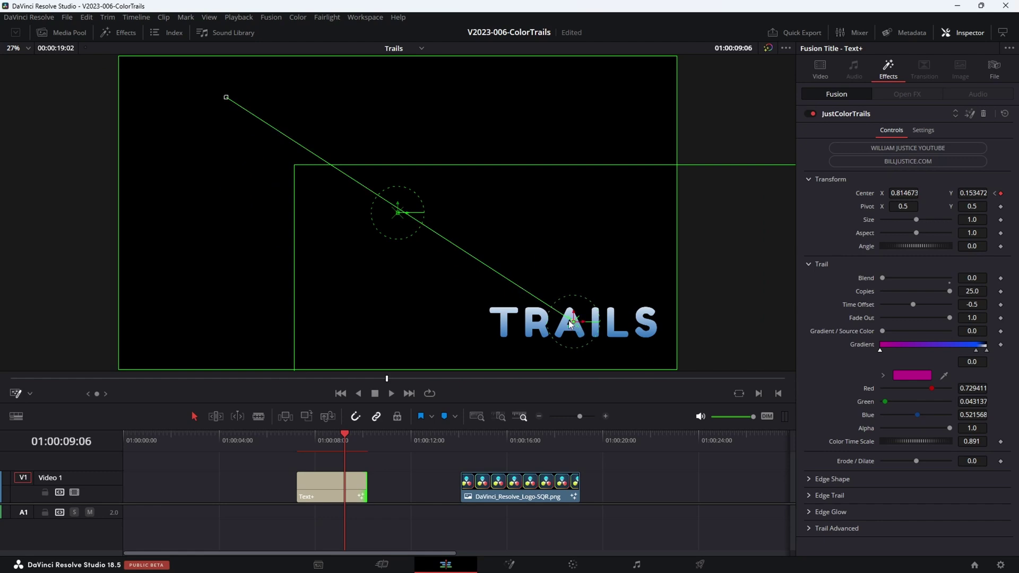
# Bend the title's straight motion path into an S-curve by adjusting the direction handles at both endpoints
pyautogui.click(572, 321)
pyautogui.moveTo(457, 248); pyautogui.dragTo(541, 114)
pyautogui.moveTo(468, 207); pyautogui.dragTo(512, 321)
pyautogui.scroll(-1, 513, 321)
pyautogui.moveTo(584, 231); pyautogui.dragTo(610, 208)
pyautogui.click(279, 161)
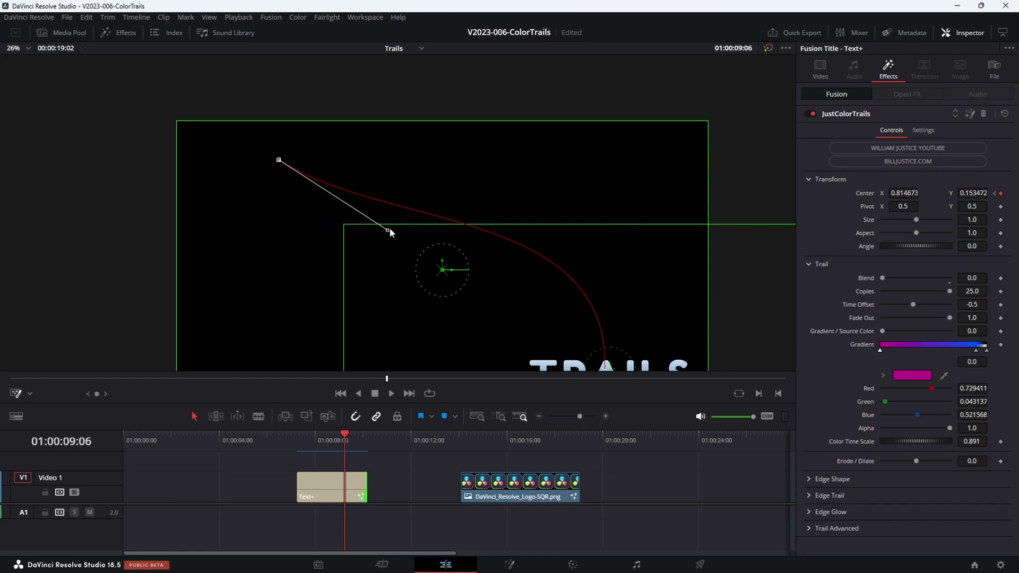
pyautogui.moveTo(388, 231); pyautogui.dragTo(288, 318)
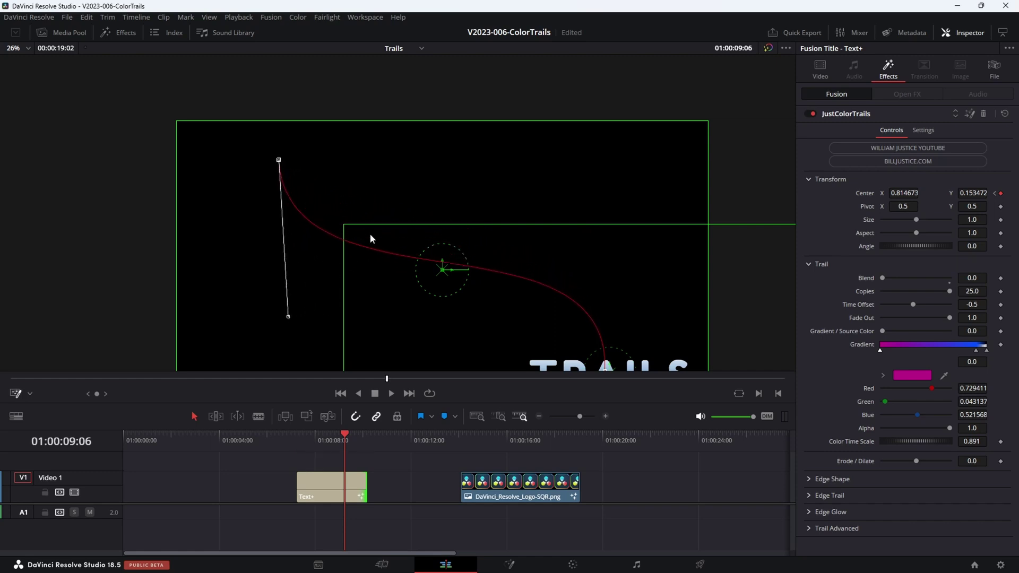
# Preview the title's movement along the curved path and hide the Fusion Overlay
pyautogui.scroll(-1, 370, 236)
pyautogui.click(300, 439)
pyautogui.press('space')
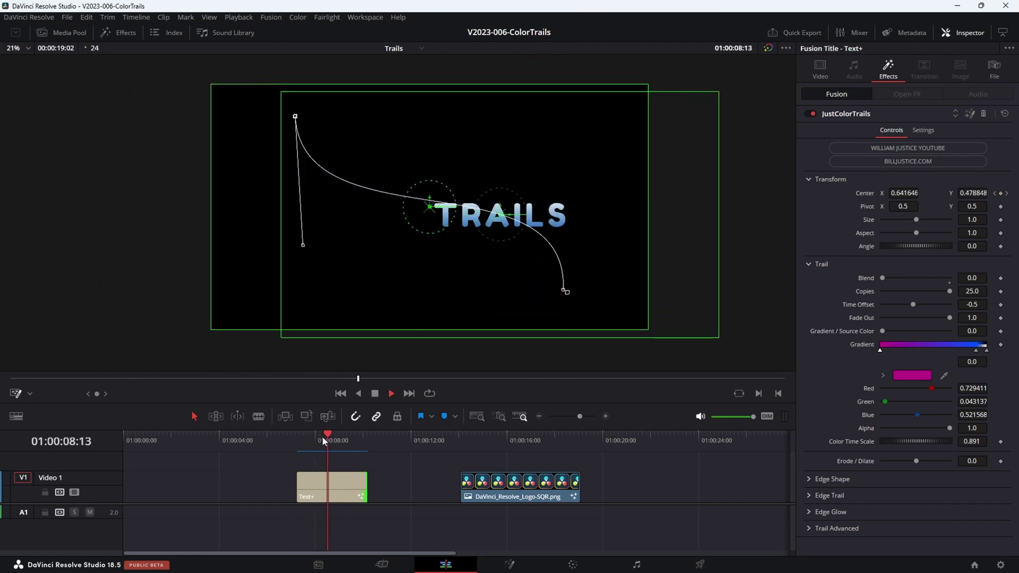
pyautogui.moveTo(313, 436); pyautogui.dragTo(318, 436)
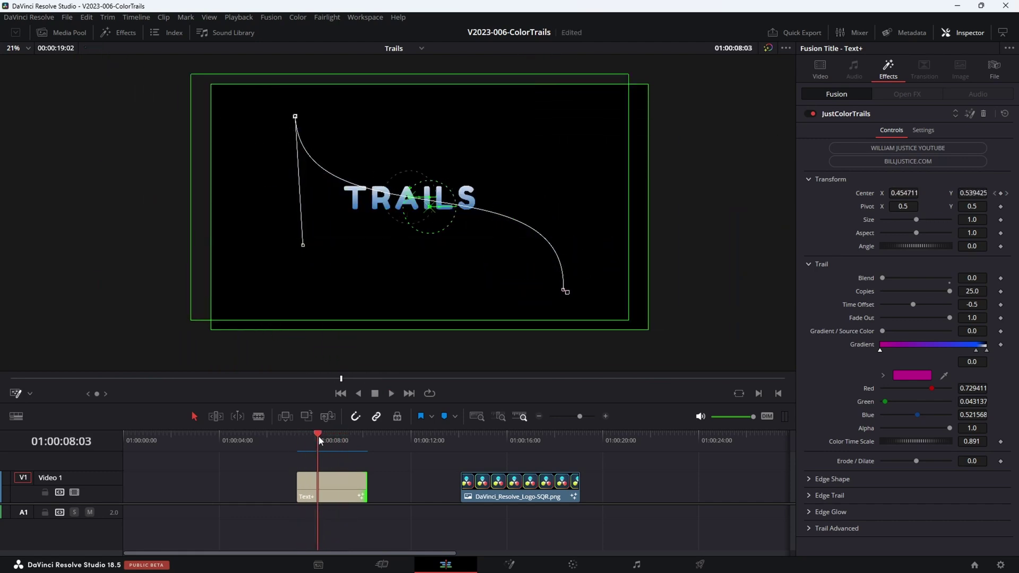
pyautogui.click(18, 394)
pyautogui.moveTo(343, 442); pyautogui.dragTo(320, 441)
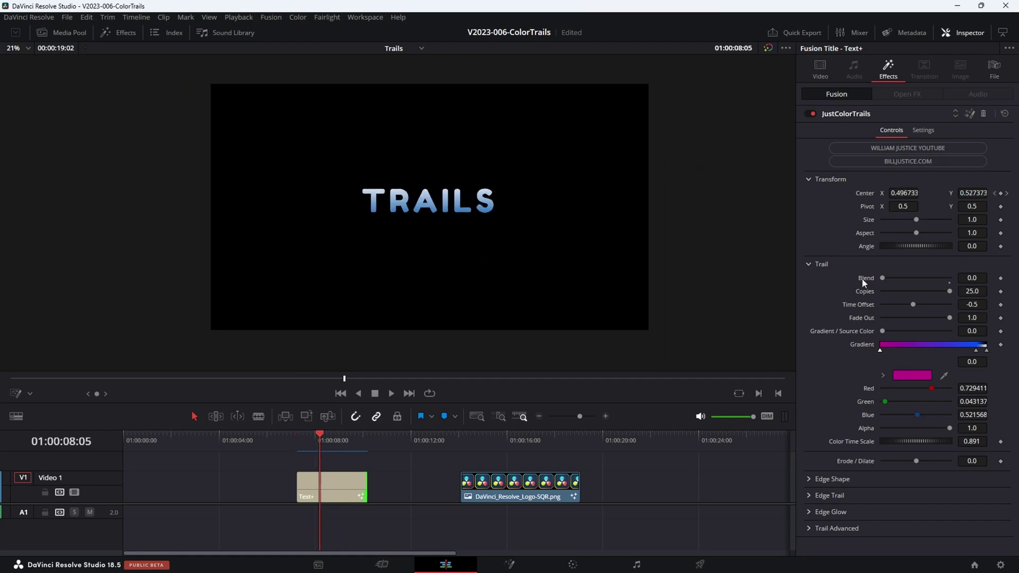
# Set the trail's Blend to 1.0 and play the Text+ clip from its start
pyautogui.moveTo(882, 278); pyautogui.dragTo(942, 281)
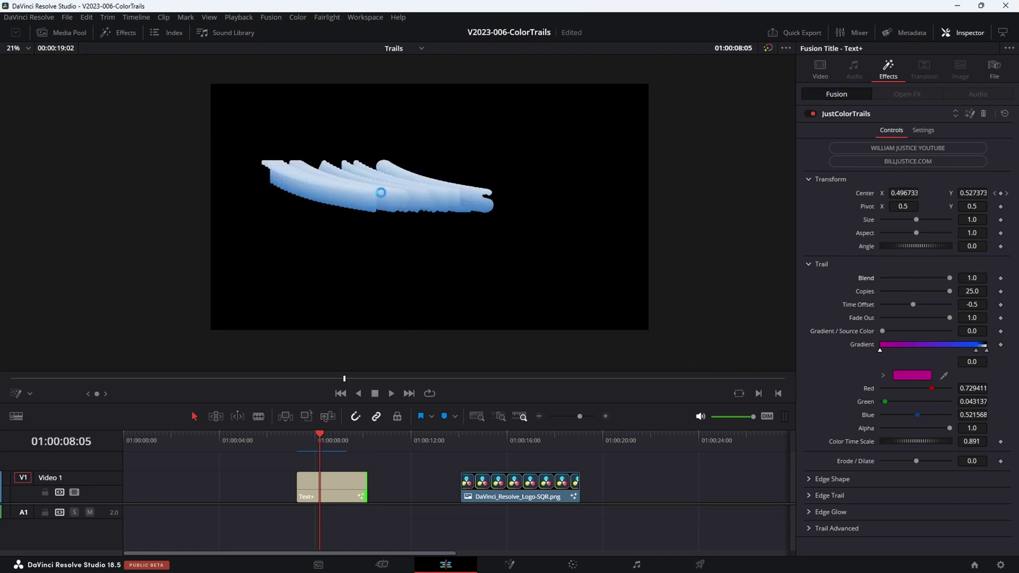
pyautogui.click(298, 442)
pyautogui.press('space')
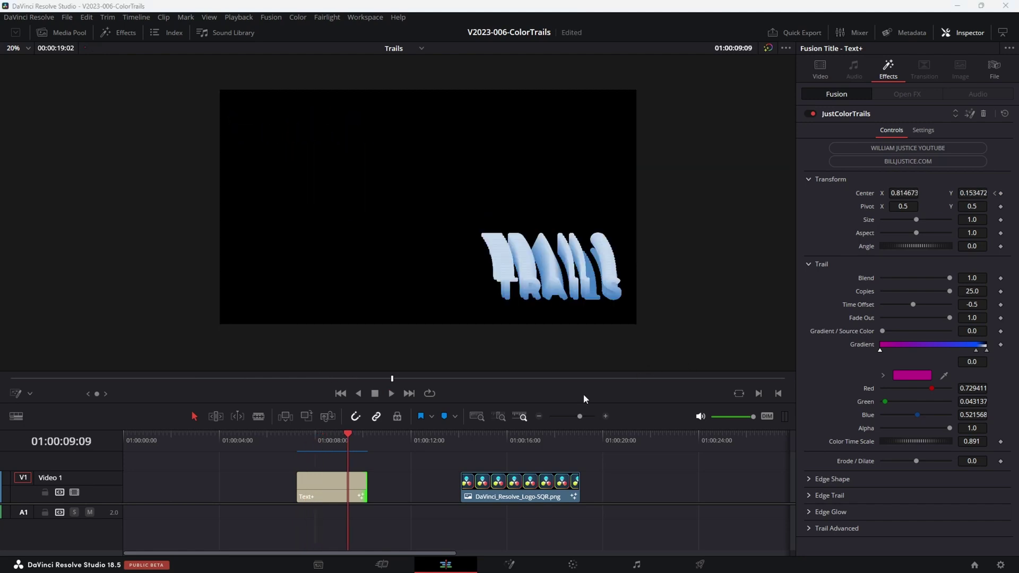
# Try a trail Blend of about 0.55 and reset it to the default 1.0
pyautogui.moveTo(949, 277); pyautogui.dragTo(917, 278)
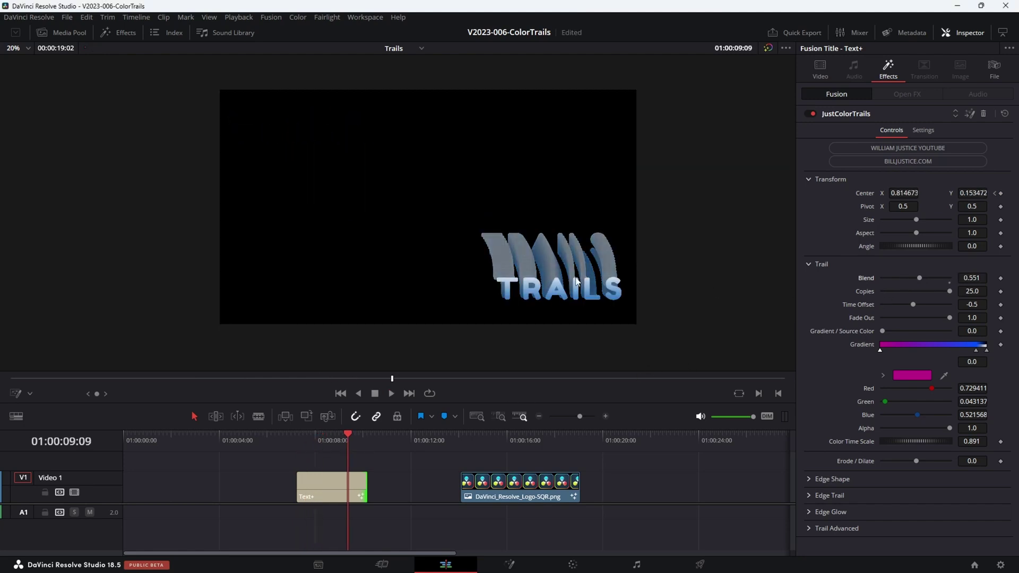
pyautogui.doubleClick(920, 277)
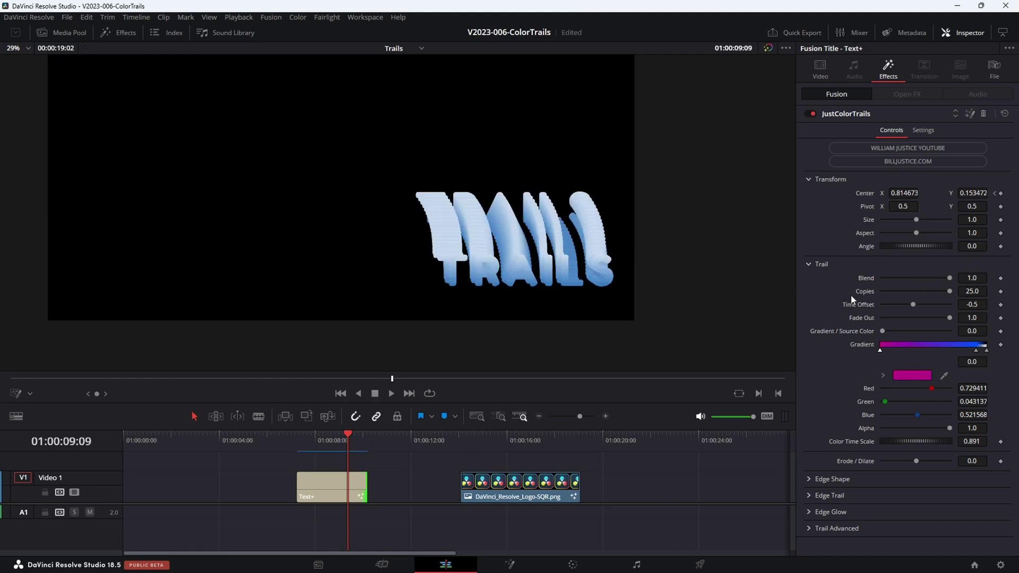
# Try trail Copies values of 10 and 90, and reset the number of copies to the default 25
pyautogui.click(973, 291)
pyautogui.write('10')
pyautogui.press('Return')
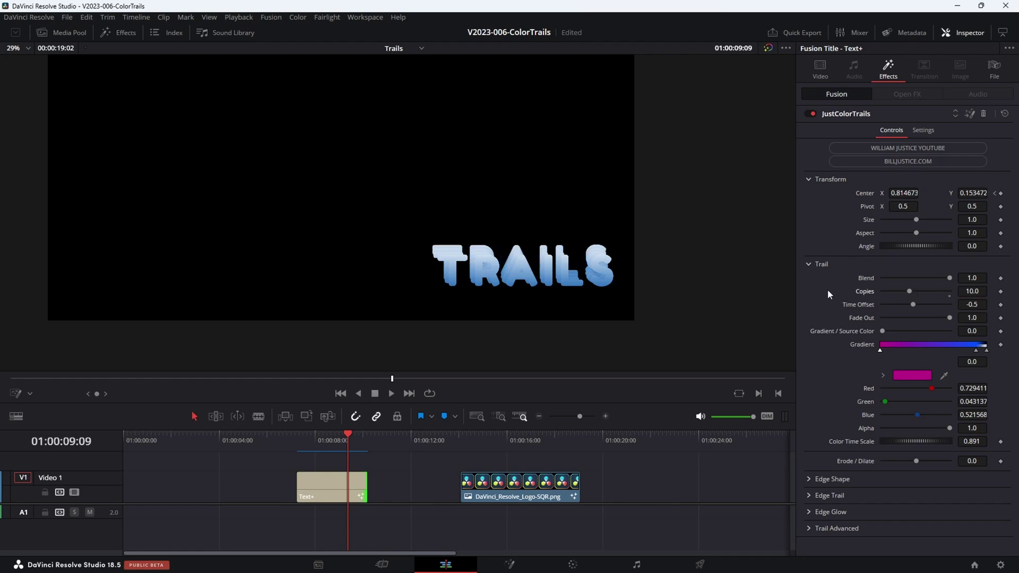
pyautogui.click(971, 290)
pyautogui.write('90')
pyautogui.press('Return')
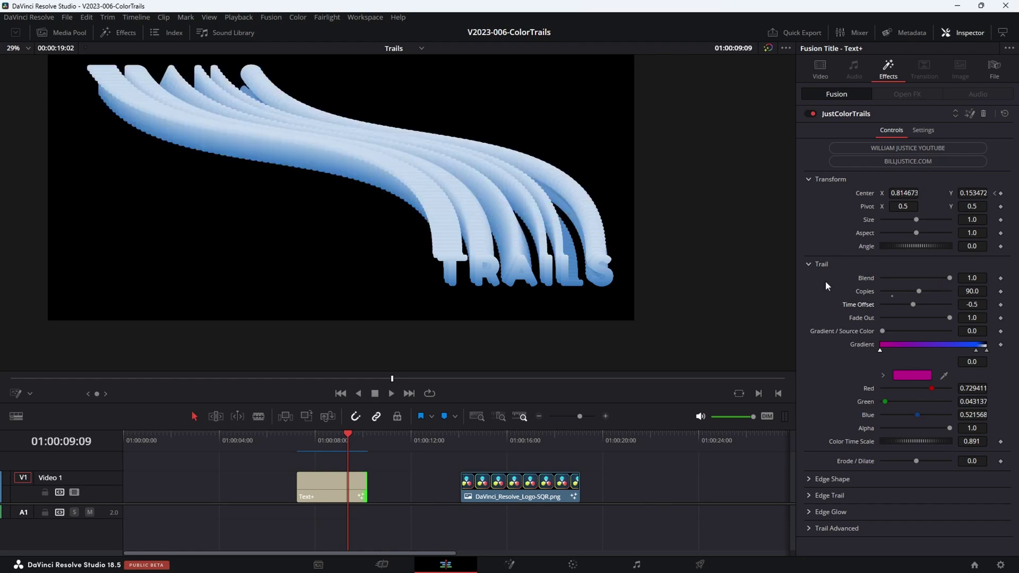
pyautogui.click(915, 293)
pyautogui.doubleClick(904, 291)
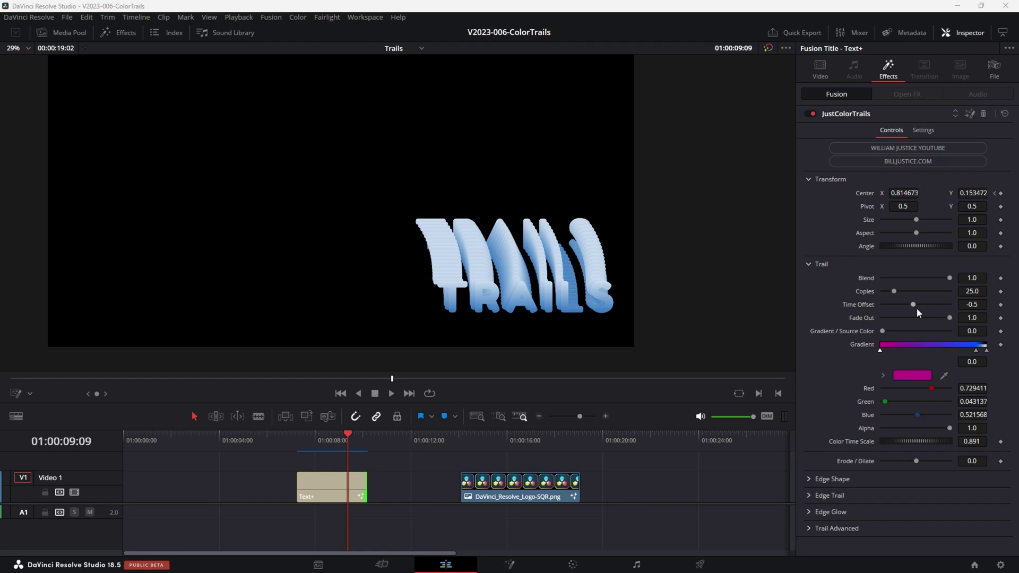
# Try trail Time Offset values of -5, -1 and -0.1 to compare the spacing of the copies
pyautogui.click(982, 307)
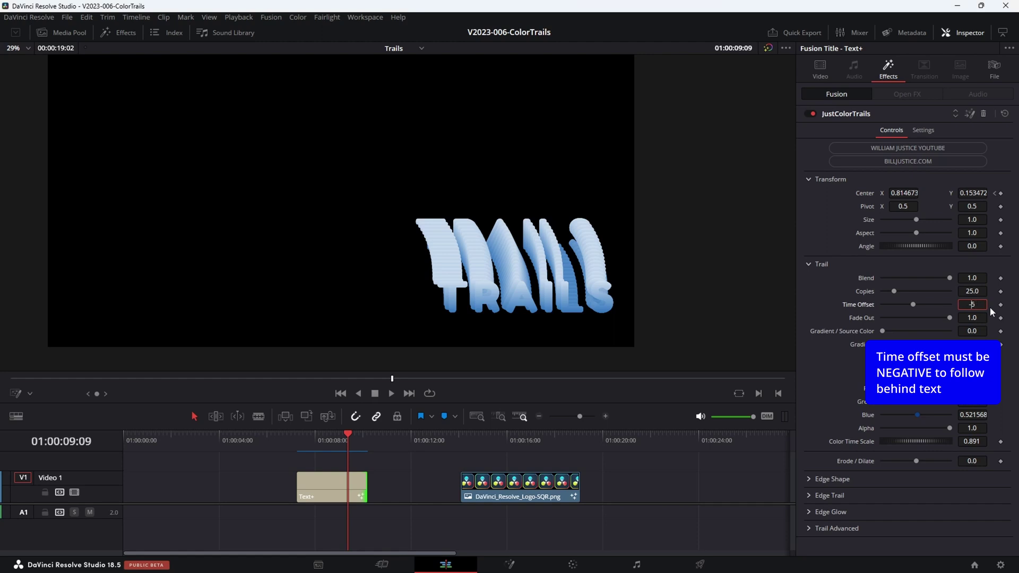
pyautogui.press('Return')
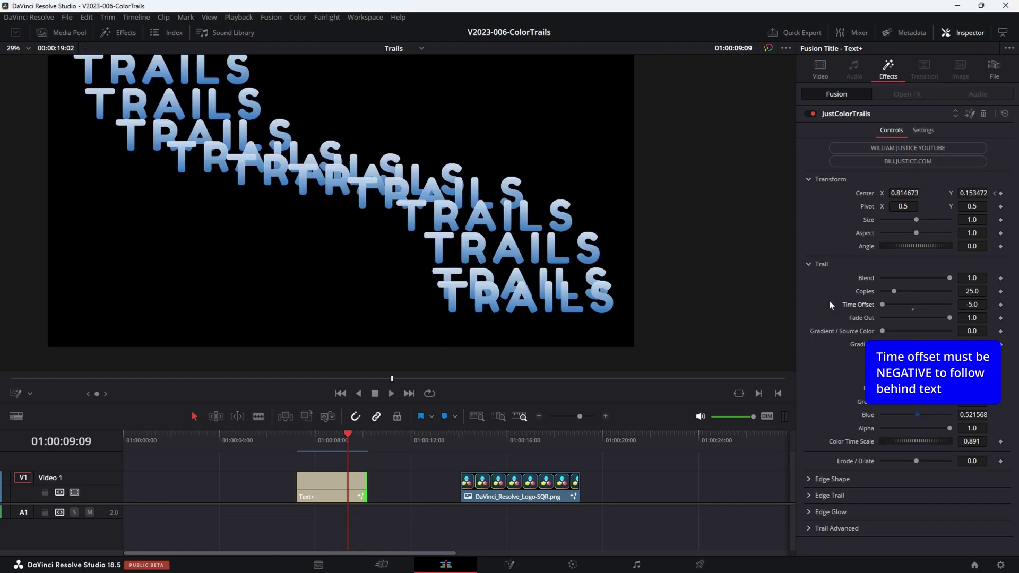
pyautogui.click(973, 304)
pyautogui.press('BackSpace')
pyautogui.write('1')
pyautogui.press('Return')
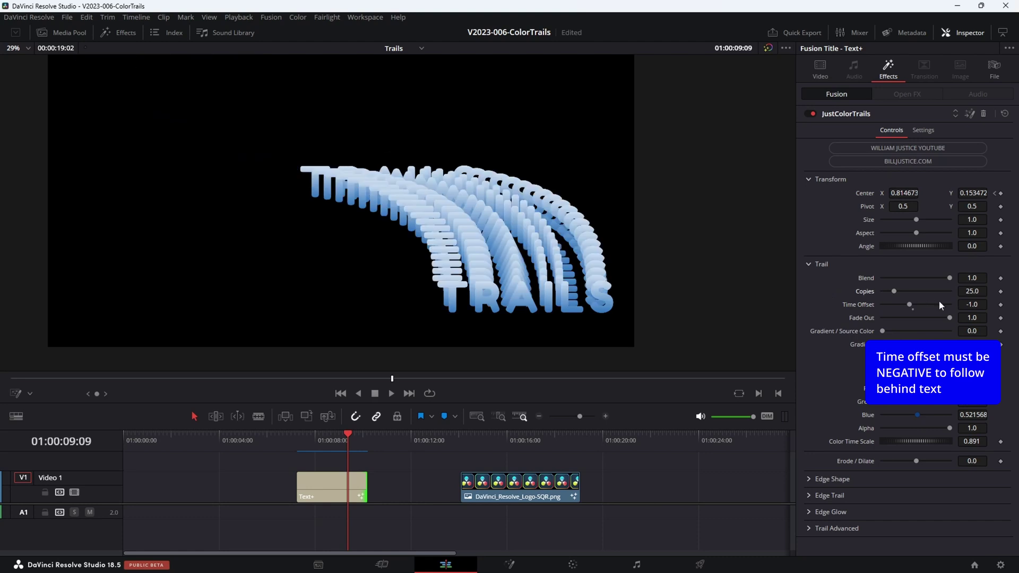
pyautogui.click(985, 308)
pyautogui.write('-')
pyautogui.press('Return')
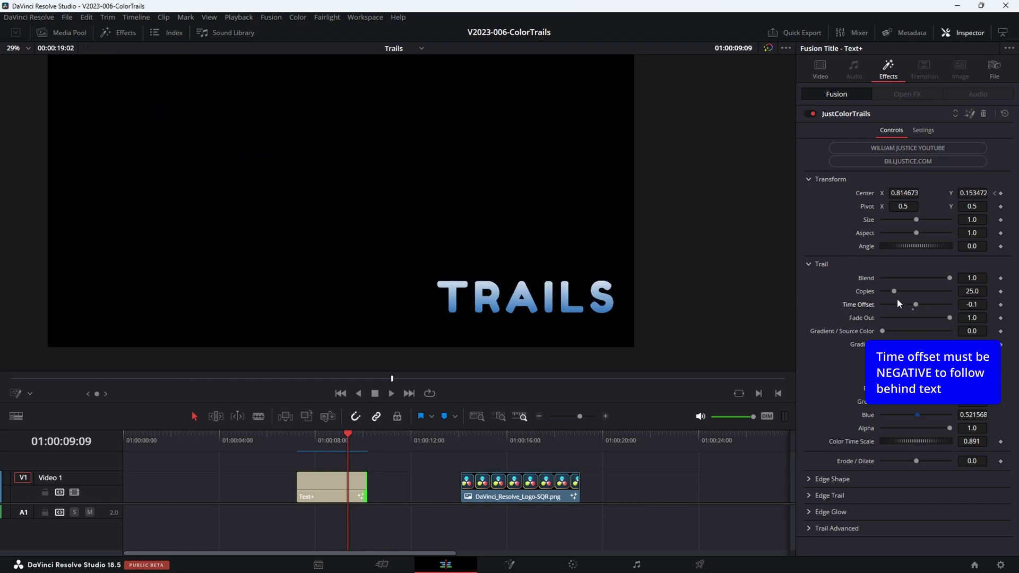
# At 01:00:08:16, set the trail's Copies to 50 and its Time Offset to -0.3
pyautogui.click(331, 440)
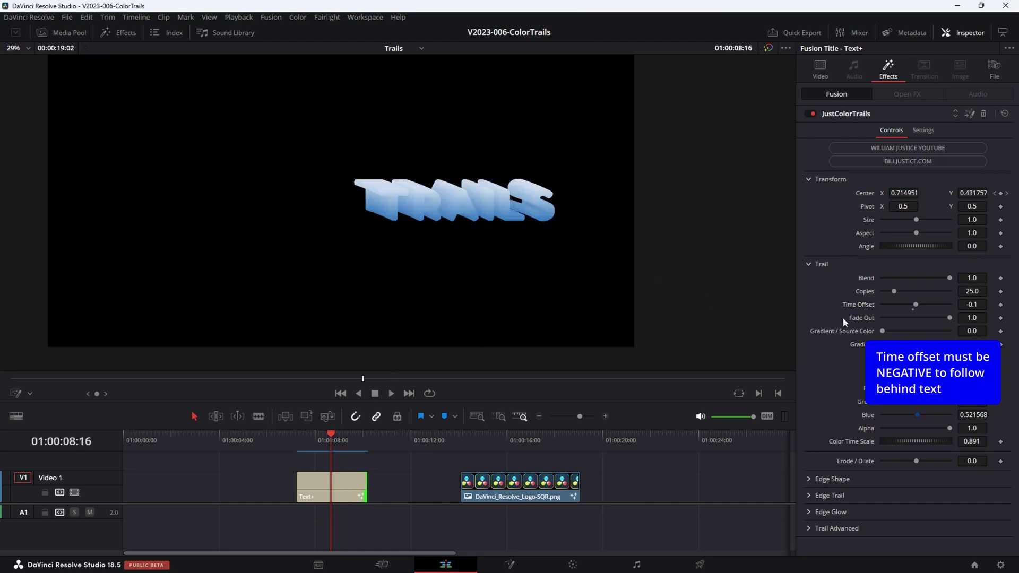
pyautogui.click(971, 291)
pyautogui.write('50')
pyautogui.click(983, 305)
pyautogui.write('-0.3')
pyautogui.click(823, 304)
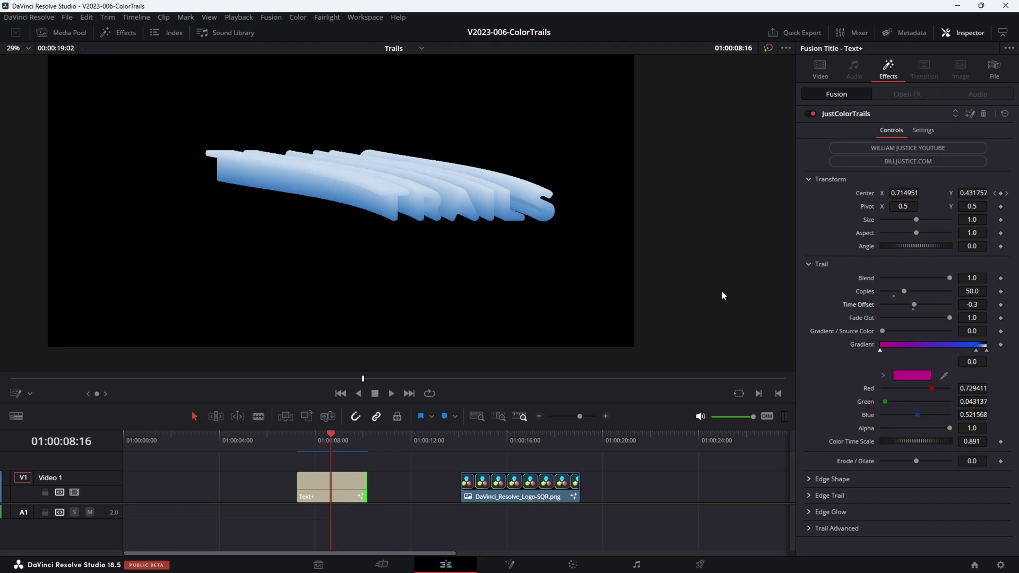
# Try a trail Fade Out of about 0.937 and reset it to the default 1.0
pyautogui.moveTo(949, 318); pyautogui.dragTo(944, 317)
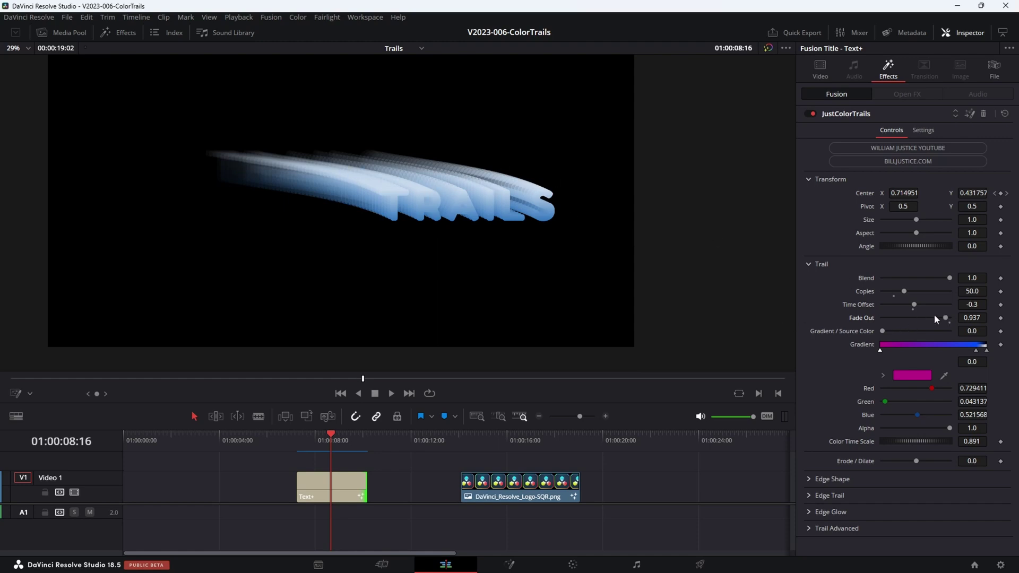
pyautogui.click(948, 322)
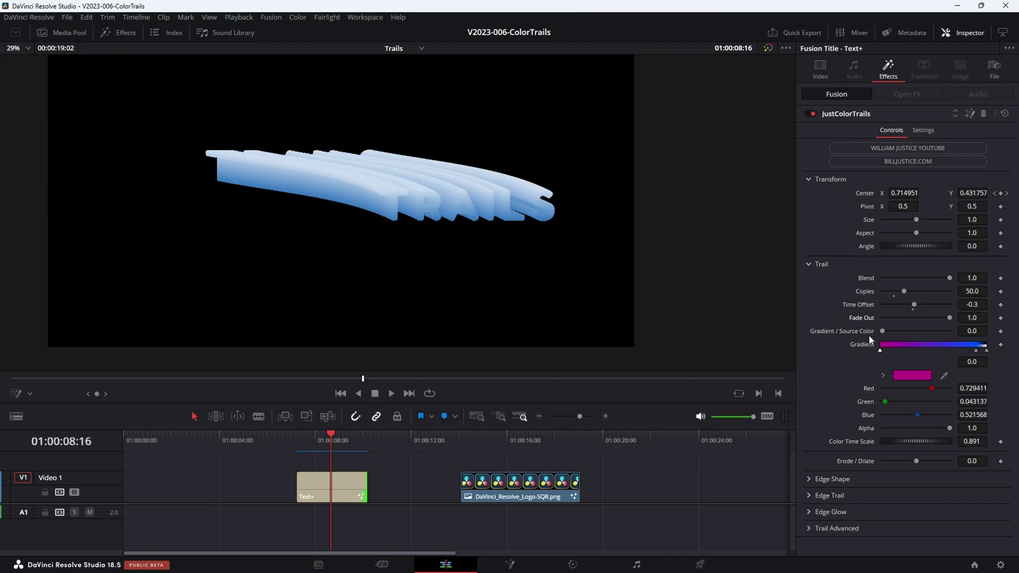
# Set the trail's Gradient / Source Color to 1.0 and add a green stop at about 0.18 on the gradient
pyautogui.moveTo(882, 331); pyautogui.dragTo(952, 330)
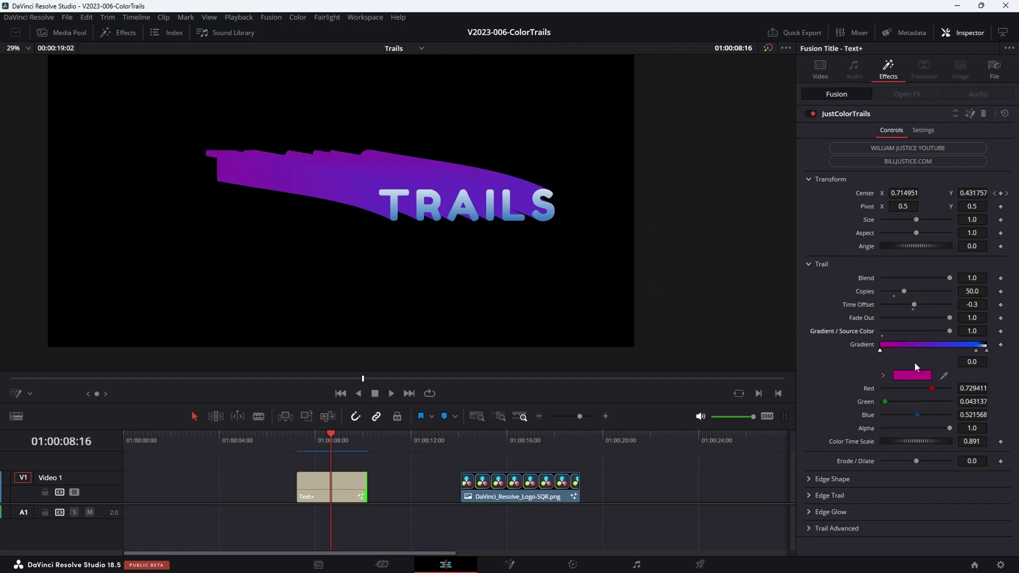
pyautogui.click(898, 346)
pyautogui.click(909, 375)
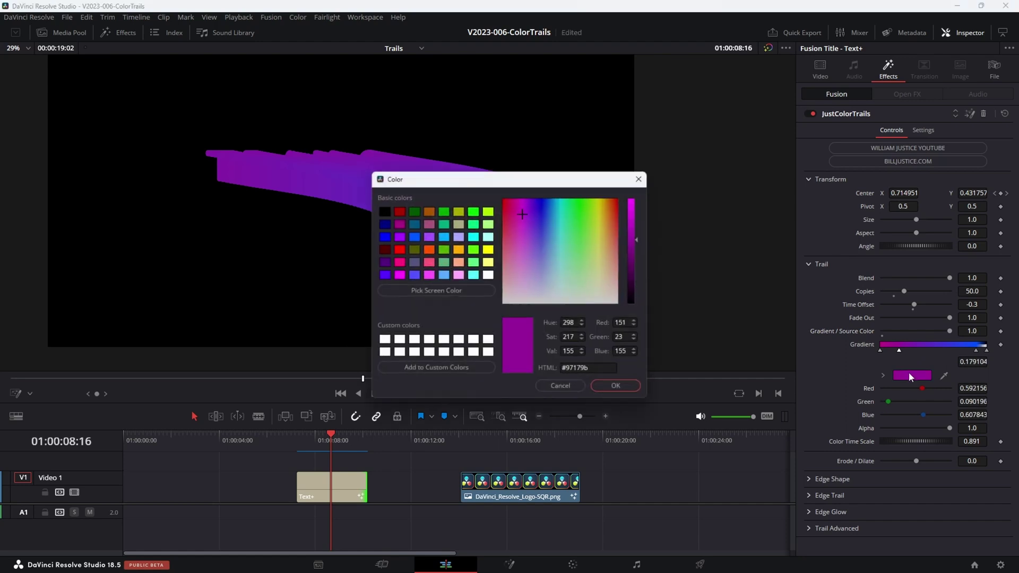
pyautogui.click(570, 200)
pyautogui.click(636, 230)
pyautogui.click(638, 385)
# Add an orange color stop at about 0.33 on the trail gradient
pyautogui.click(914, 345)
pyautogui.click(911, 375)
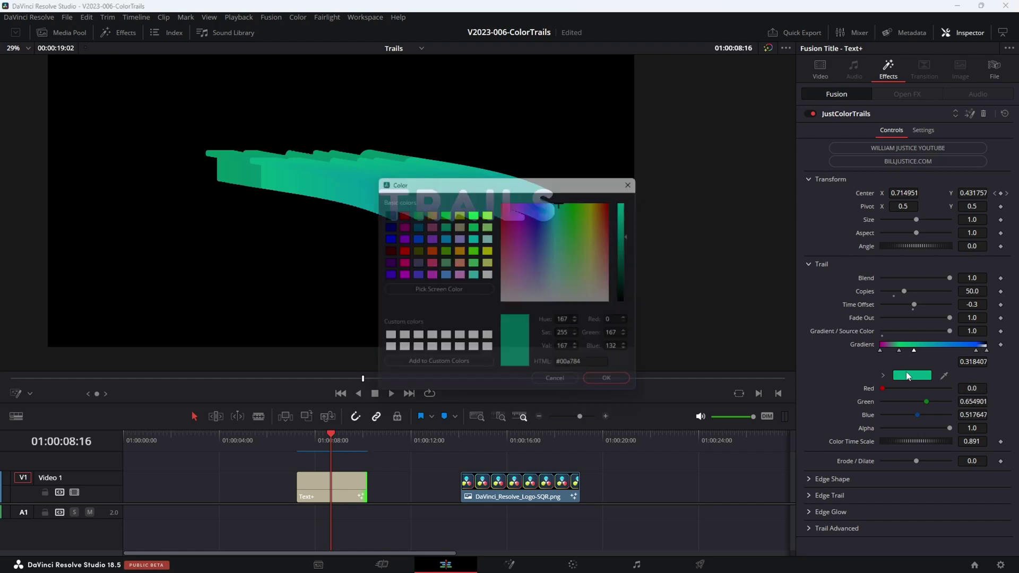
pyautogui.click(610, 204)
pyautogui.click(615, 258)
pyautogui.click(615, 204)
pyautogui.click(616, 386)
# Add a dark green stop about two thirds along the trail gradient and another stop between it and the blue end
pyautogui.click(951, 345)
pyautogui.click(911, 375)
pyautogui.click(596, 228)
pyautogui.click(616, 386)
pyautogui.click(964, 345)
pyautogui.click(912, 375)
pyautogui.click(616, 386)
# Add a magenta-purple color stop at the middle of the trail gradient
pyautogui.click(933, 345)
pyautogui.click(911, 375)
pyautogui.click(525, 212)
pyautogui.click(615, 386)
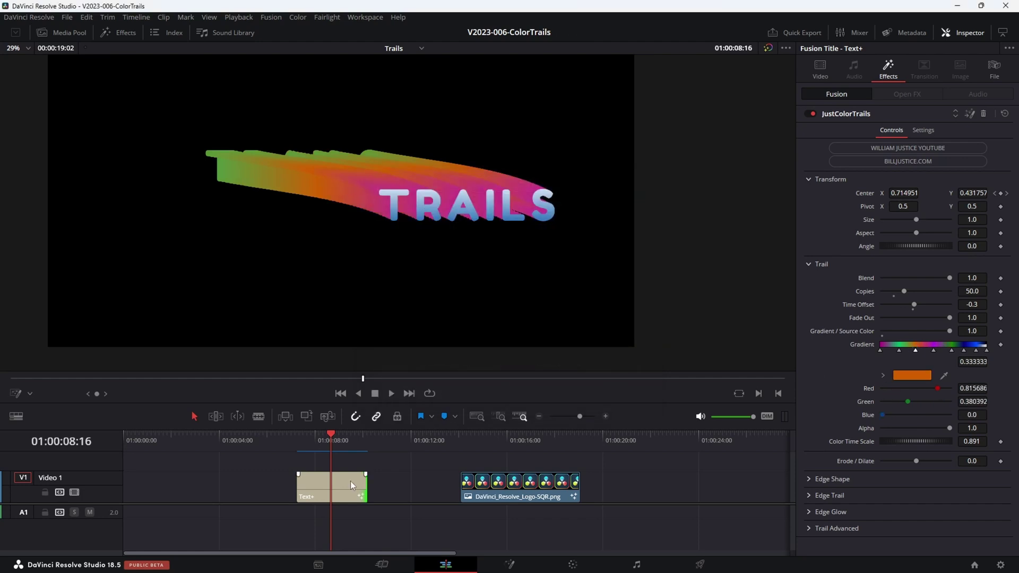
# Play the title animation twice to preview the multicolored trail, restarting from about 01:00:08:15 for the second pass
pyautogui.press('space')
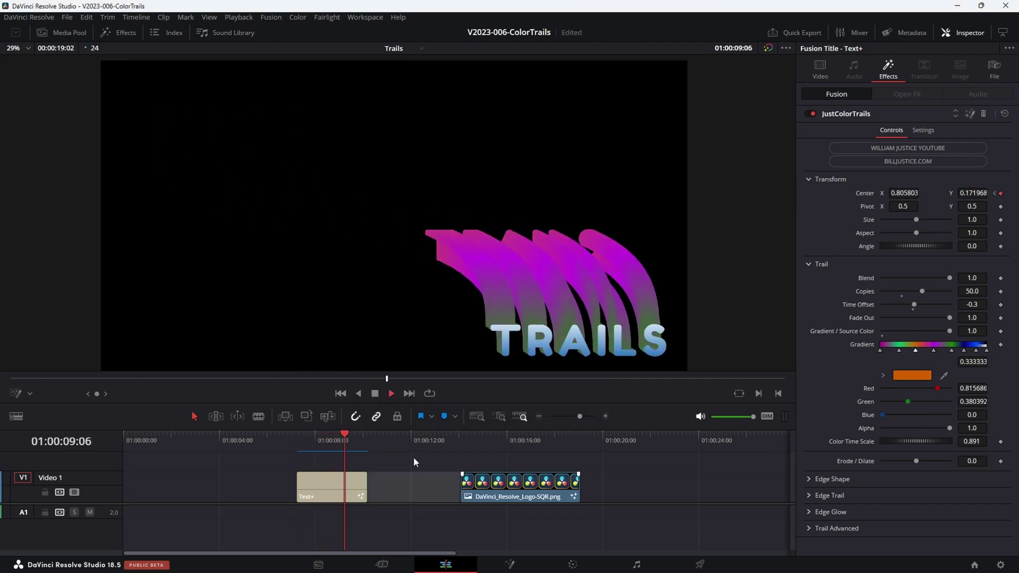
pyautogui.press('space')
pyautogui.moveTo(313, 440); pyautogui.dragTo(330, 440)
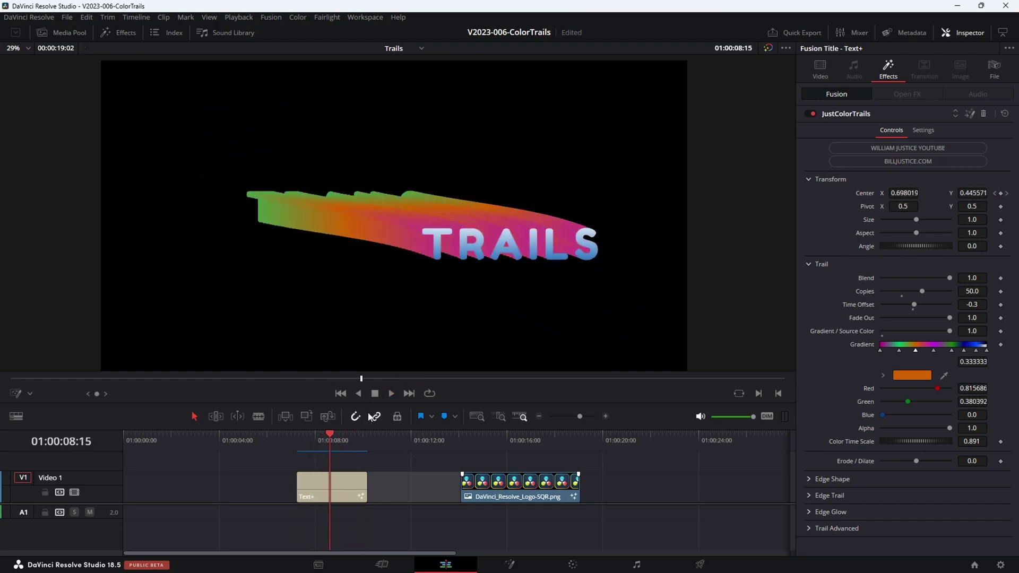
pyautogui.press('space')
pyautogui.press('space')
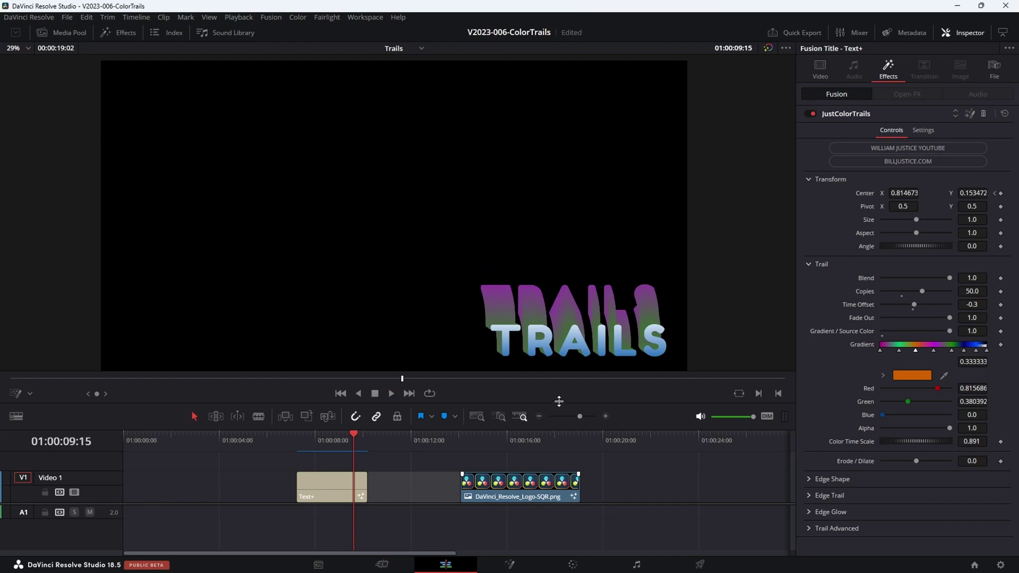
# At 01:00:09:16, raise the trail's Color Time Scale to about 1.217
pyautogui.moveTo(358, 436); pyautogui.dragTo(355, 434)
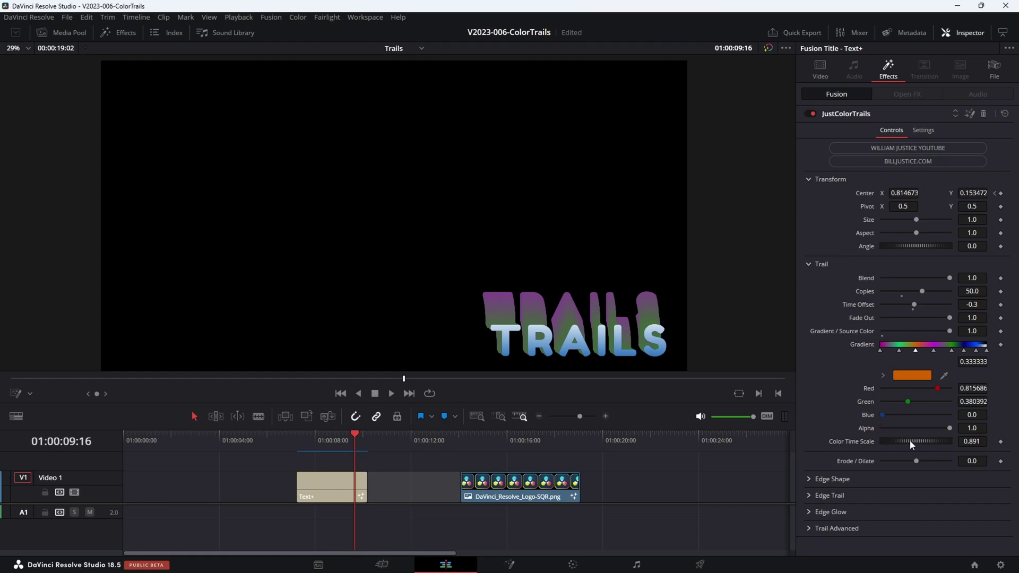
pyautogui.moveTo(911, 444); pyautogui.dragTo(934, 444)
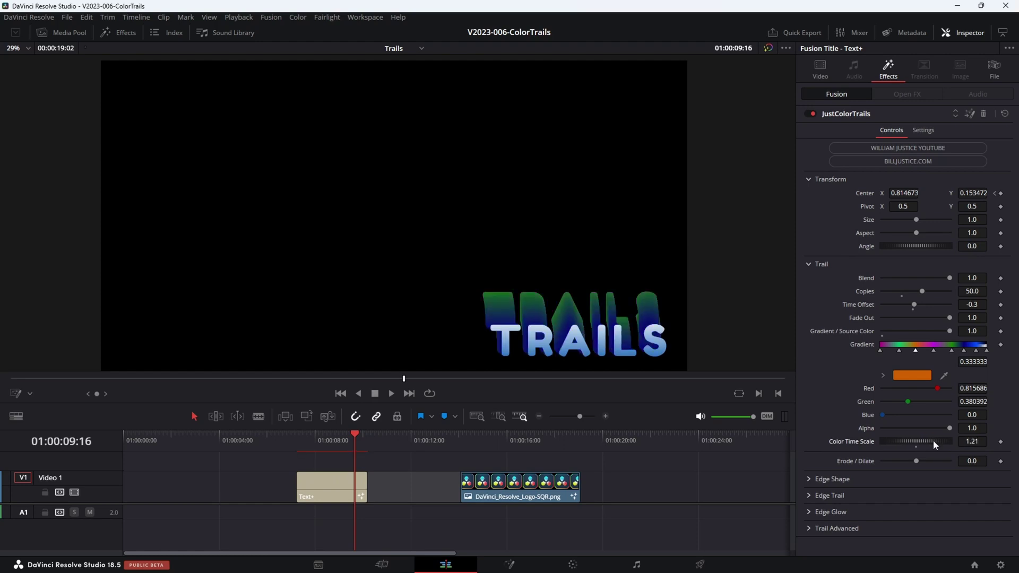
pyautogui.moveTo(916, 441); pyautogui.dragTo(918, 439)
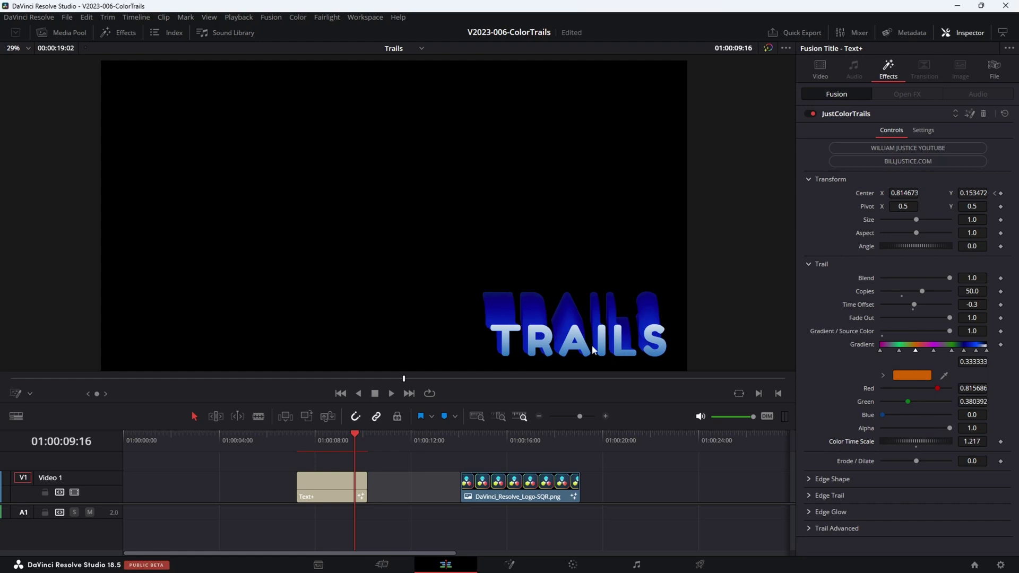
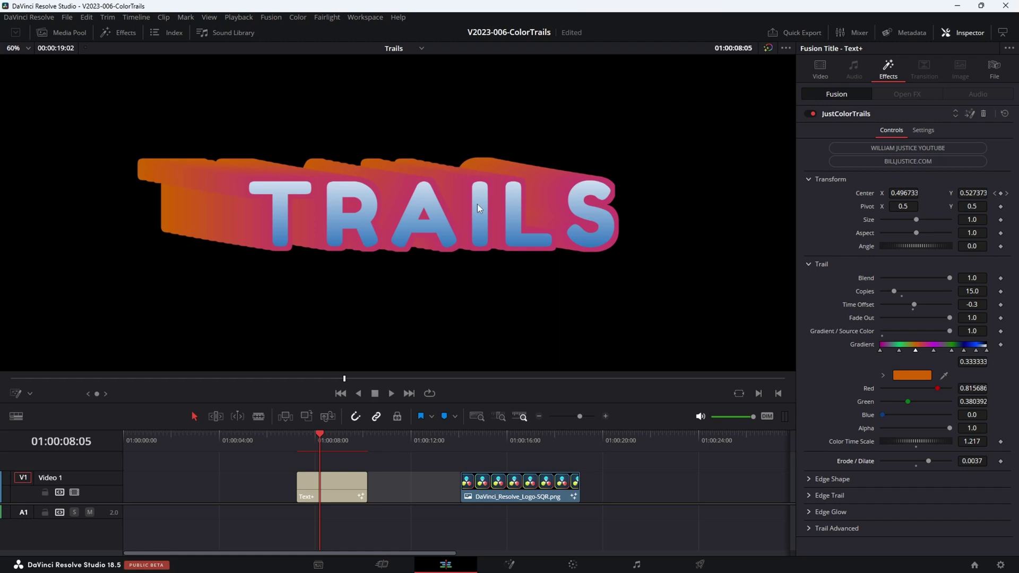
# Reset the trail's Erode / Dilate to 0 and raise the Edge Shape's Edge Blend to 0.307
pyautogui.doubleClick(875, 463)
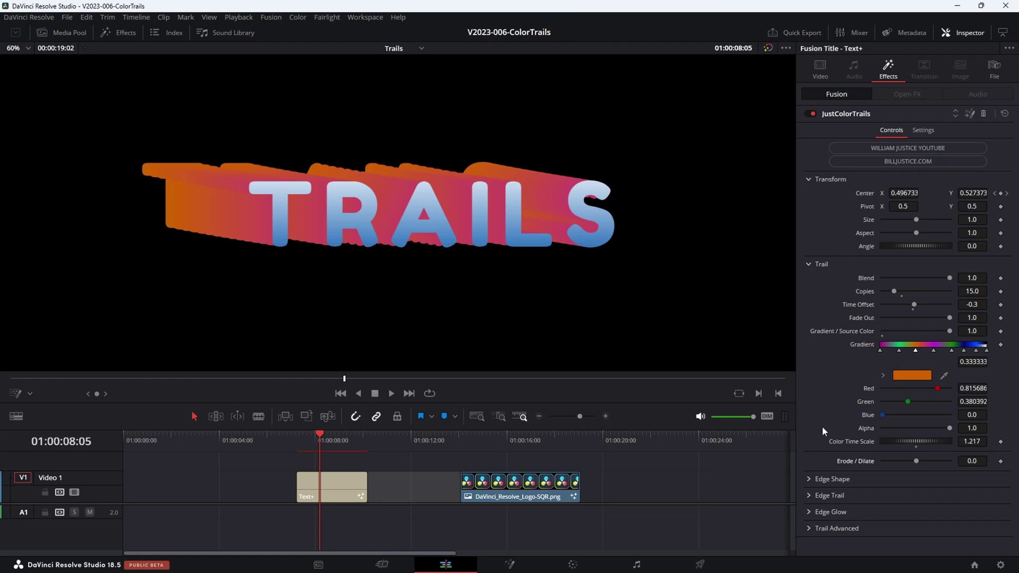
pyautogui.click(812, 480)
pyautogui.scroll(-1, 848, 451)
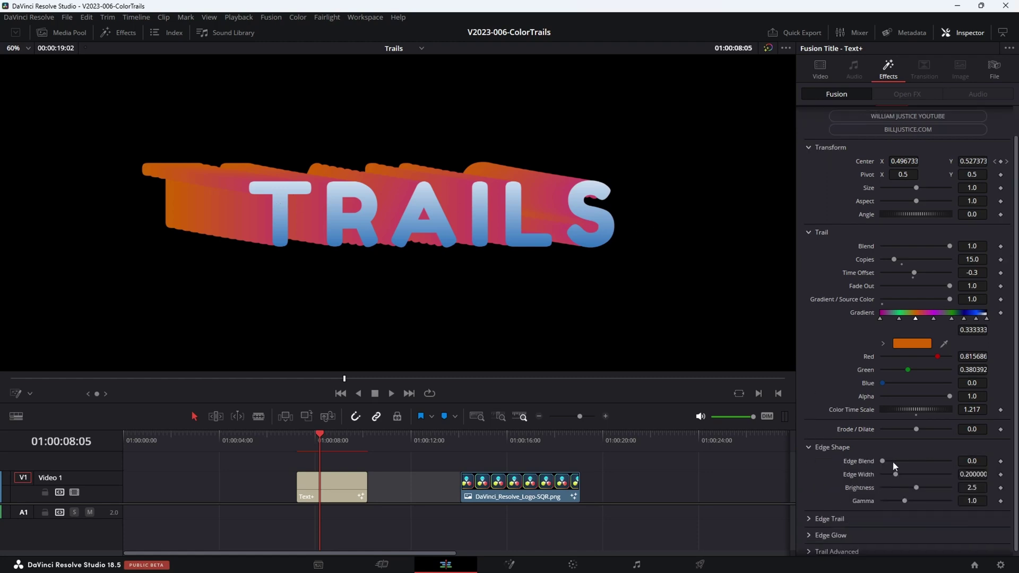
pyautogui.moveTo(881, 463); pyautogui.dragTo(904, 461)
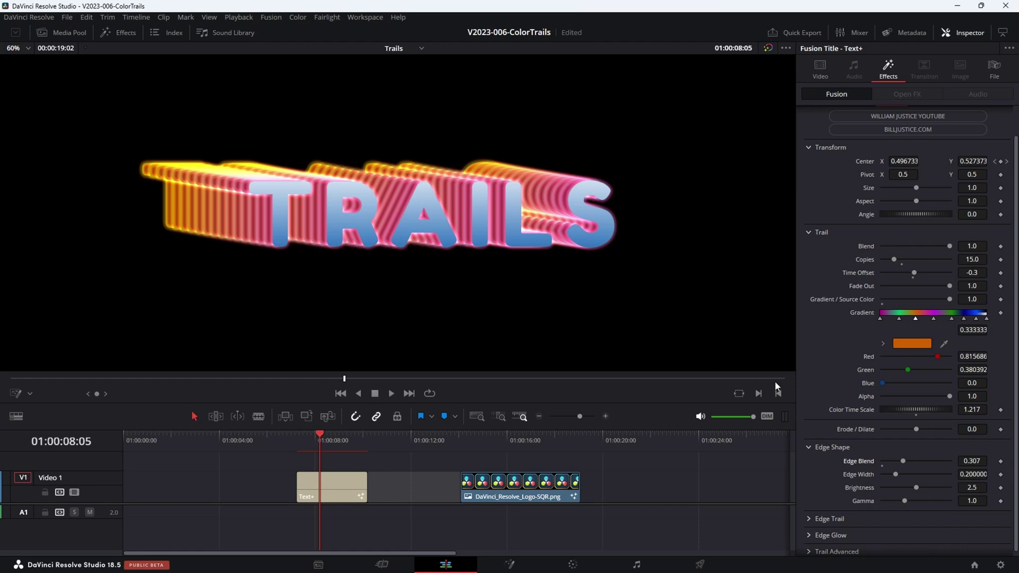
# Set the Edge Shape's Edge Width to 0.118 and bring its Edge Blend down to 0
pyautogui.moveTo(888, 470); pyautogui.dragTo(890, 471)
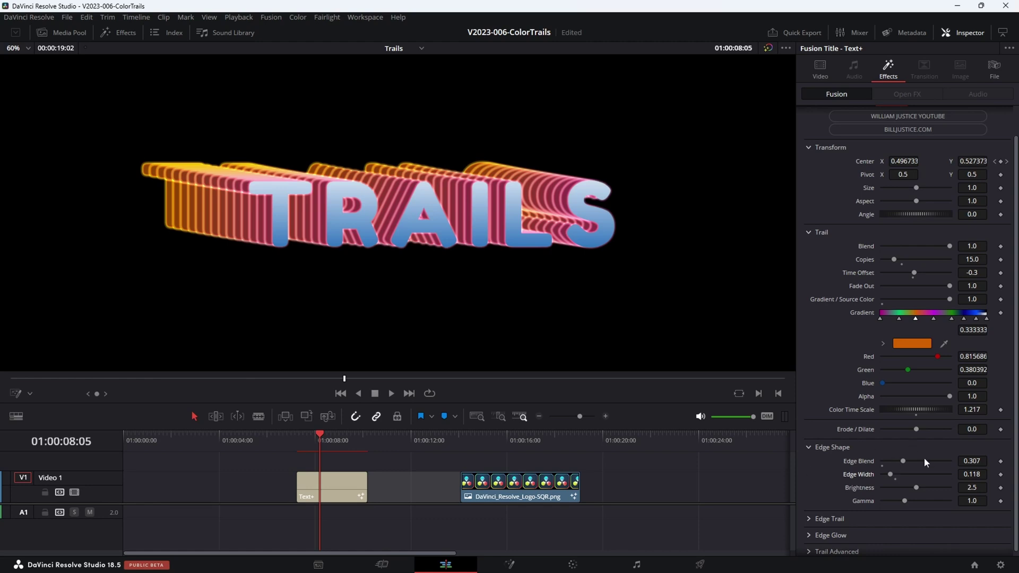
pyautogui.moveTo(901, 461); pyautogui.dragTo(872, 462)
pyautogui.click(828, 446)
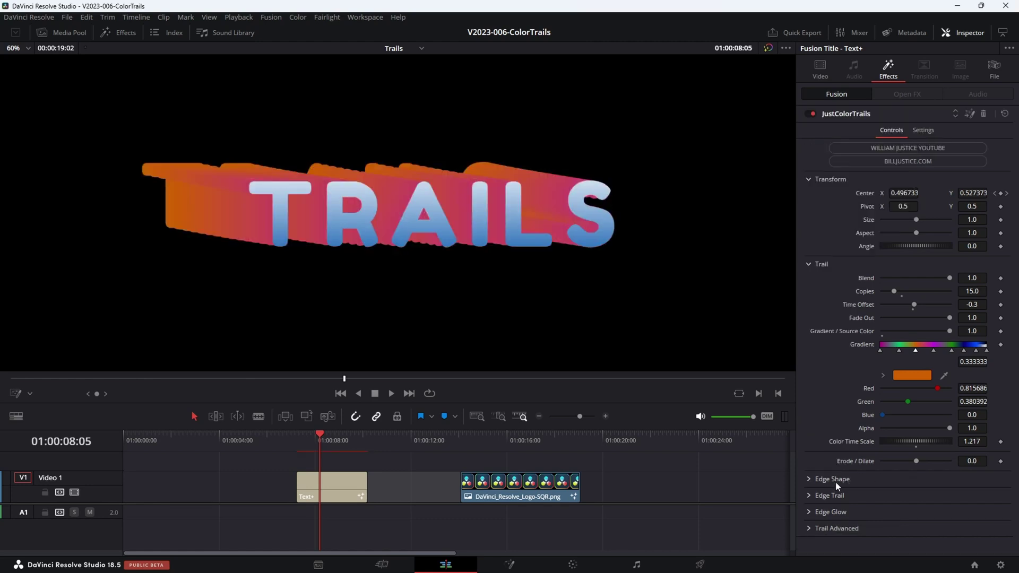
# Set the Edge Trail's Edge Blend to 0.402, Edge Width to 0.173 and Brightness to 2.559
pyautogui.click(810, 495)
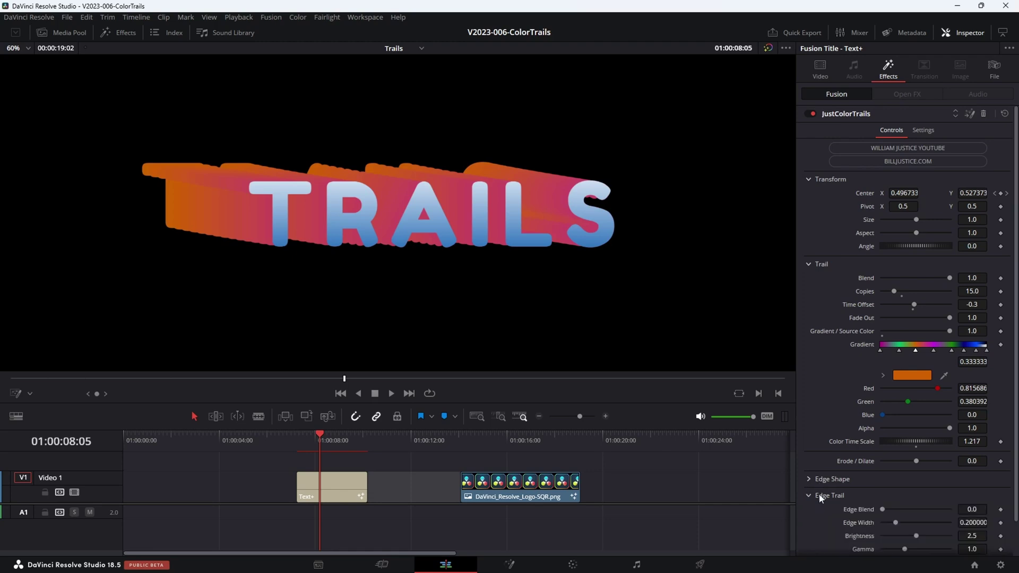
pyautogui.scroll(-2, 854, 473)
pyautogui.scroll(-1, 495, 239)
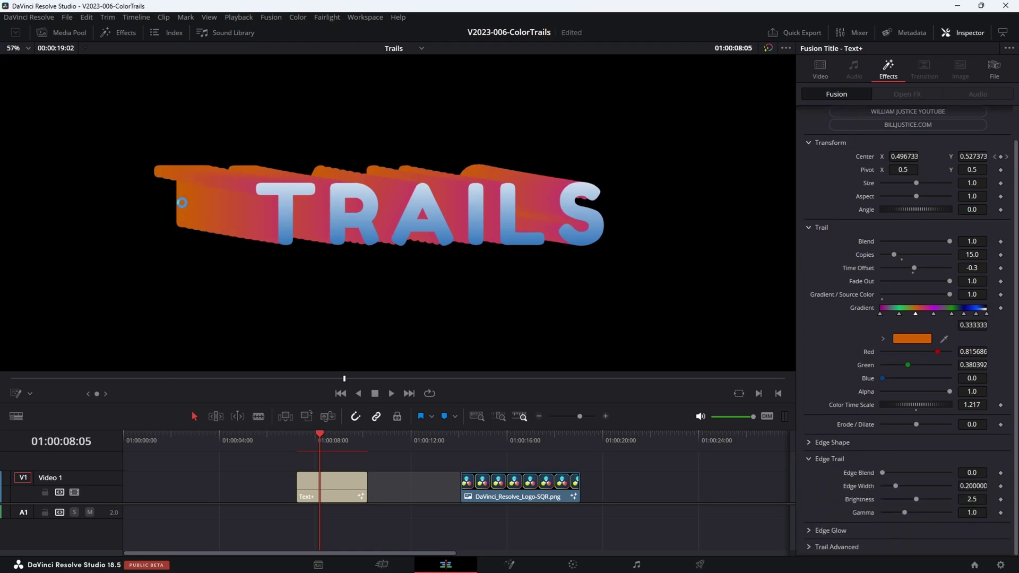
pyautogui.moveTo(882, 473); pyautogui.dragTo(954, 476)
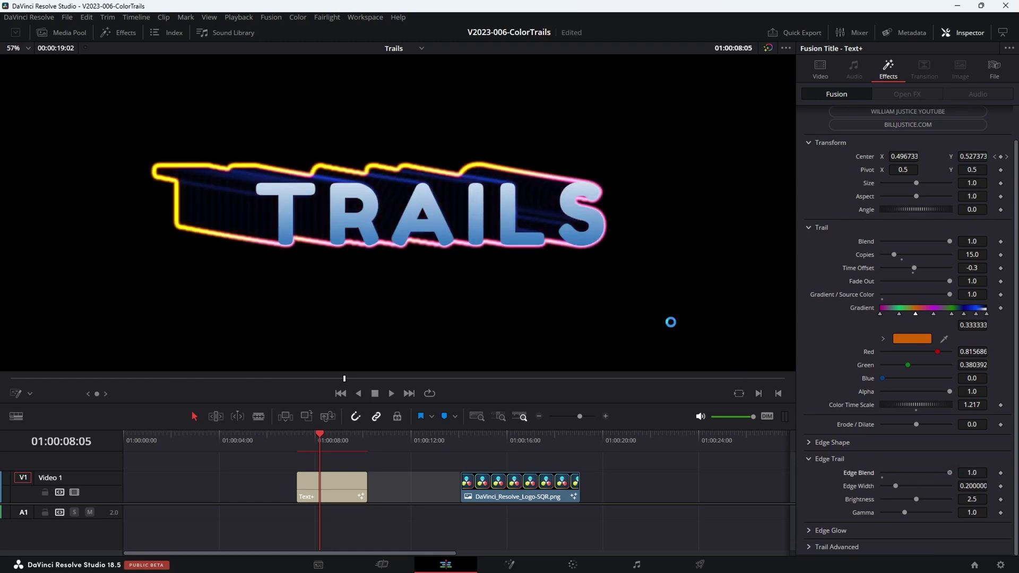
pyautogui.moveTo(950, 473); pyautogui.dragTo(893, 486)
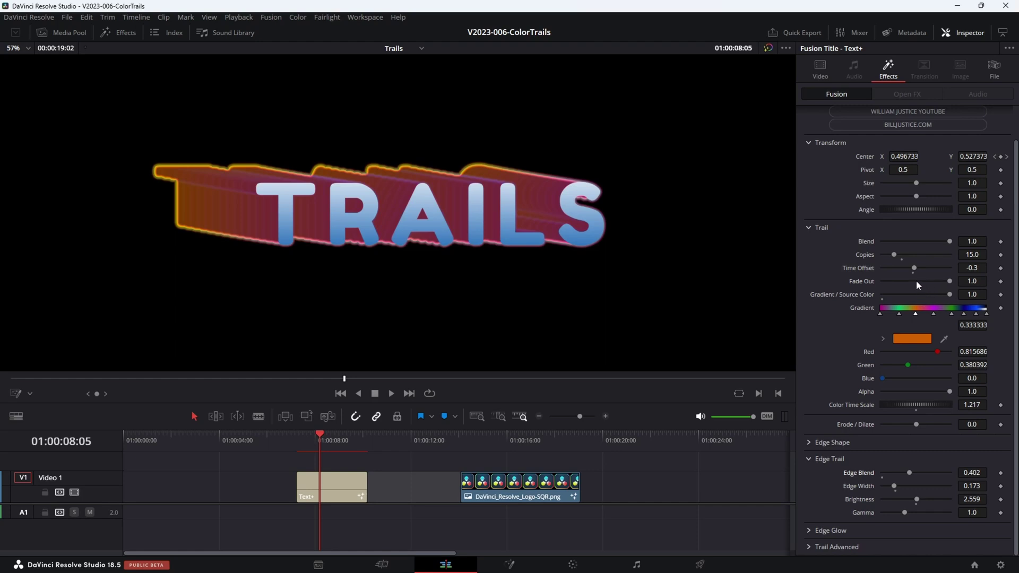
# Set the title trail's Copies to 55, keeping Fade Out at 1.0
pyautogui.moveTo(951, 282); pyautogui.dragTo(953, 283)
pyautogui.doubleClick(974, 256)
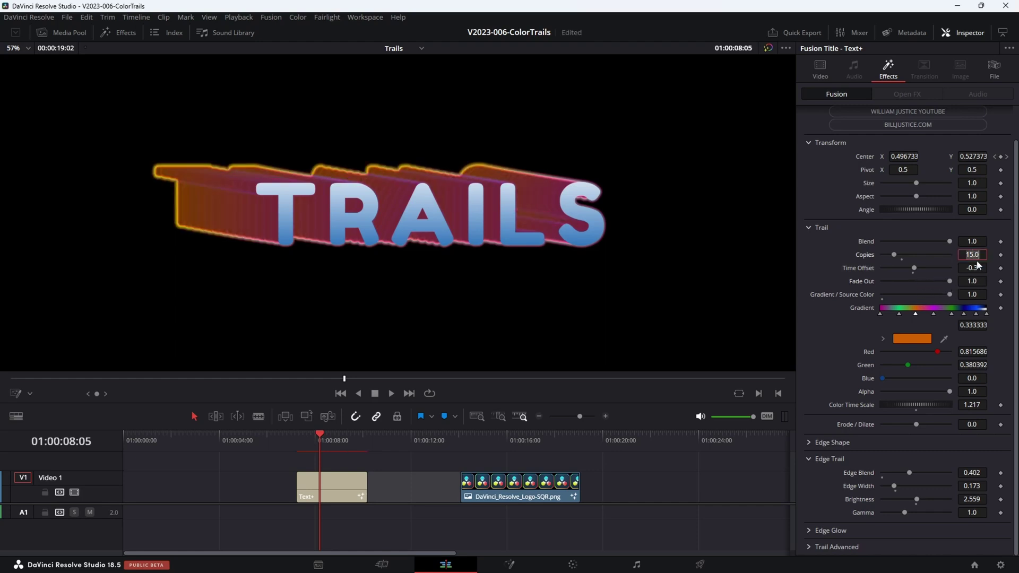
pyautogui.write('55')
pyautogui.press('Return')
pyautogui.scroll(-4, 393, 246)
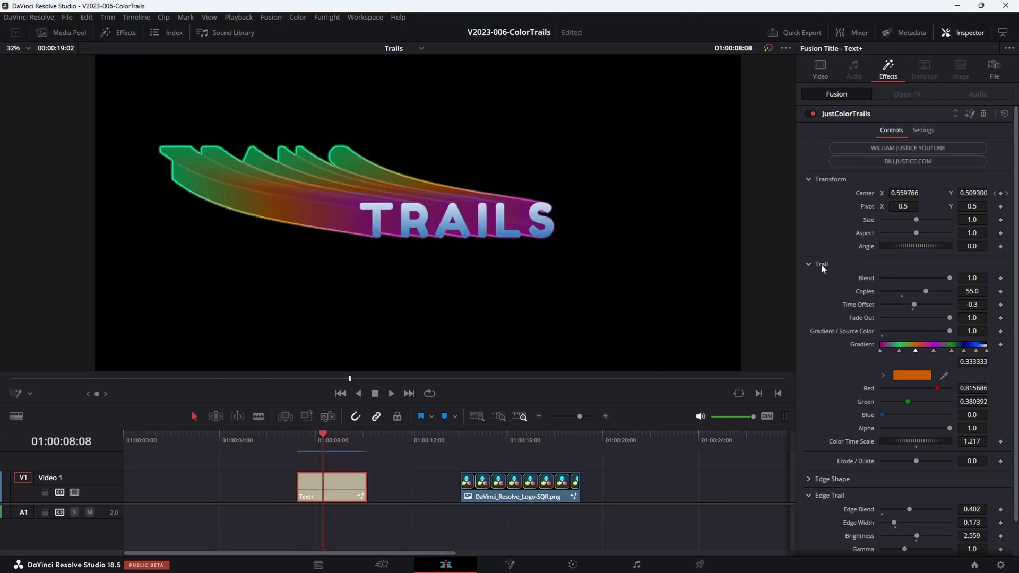
# Give the trail an Edge Glow with Blend 0.638, Threshold 0.063, Gain 2.126 and Glow Size 30.7
pyautogui.scroll(-1, 852, 327)
pyautogui.scroll(-2, 828, 460)
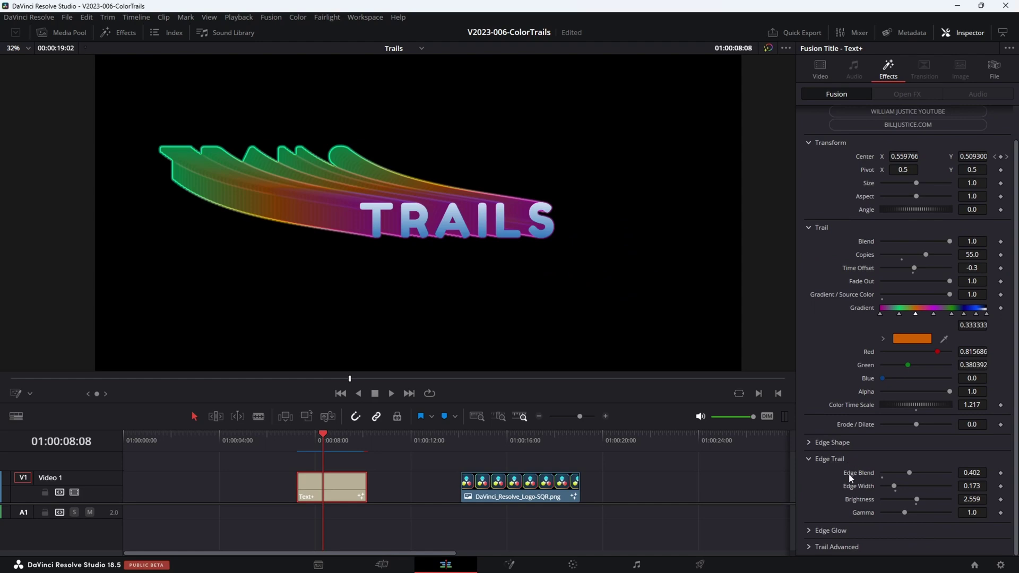
pyautogui.click(808, 458)
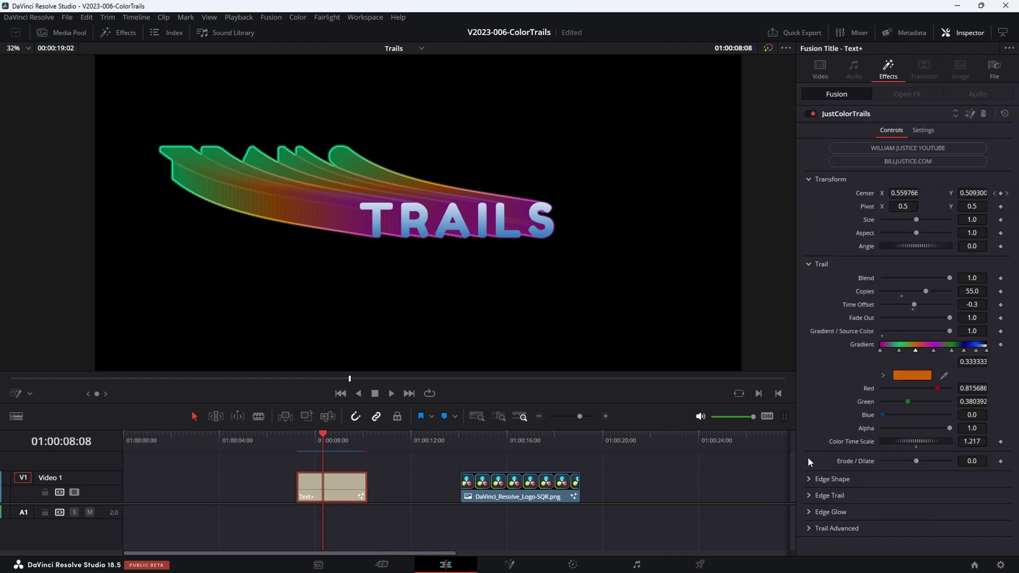
pyautogui.click(841, 474)
pyautogui.moveTo(881, 489)
pyautogui.mouseDown()
pyautogui.moveTo(924, 490)
pyautogui.moveTo(886, 501)
pyautogui.mouseUp()
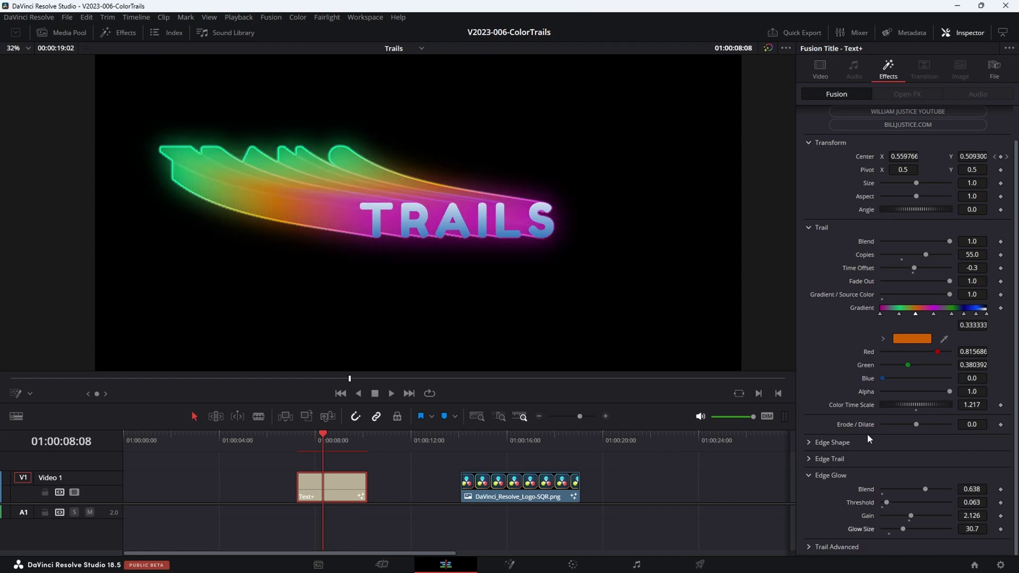
pyautogui.click(816, 477)
# Save the project and set the Trail Advanced Center X to 0.495 and Size to 1.38
pyautogui.click(810, 529)
pyautogui.scroll(-5, 874, 454)
pyautogui.hotkey('ctrl', 's')
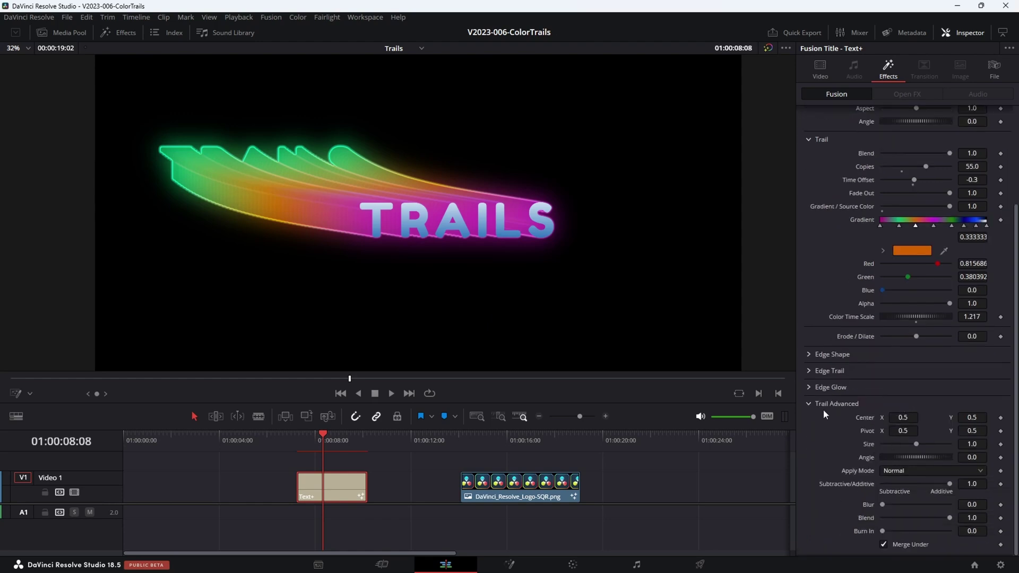
pyautogui.moveTo(906, 419); pyautogui.dragTo(903, 418)
pyautogui.moveTo(918, 443); pyautogui.dragTo(921, 444)
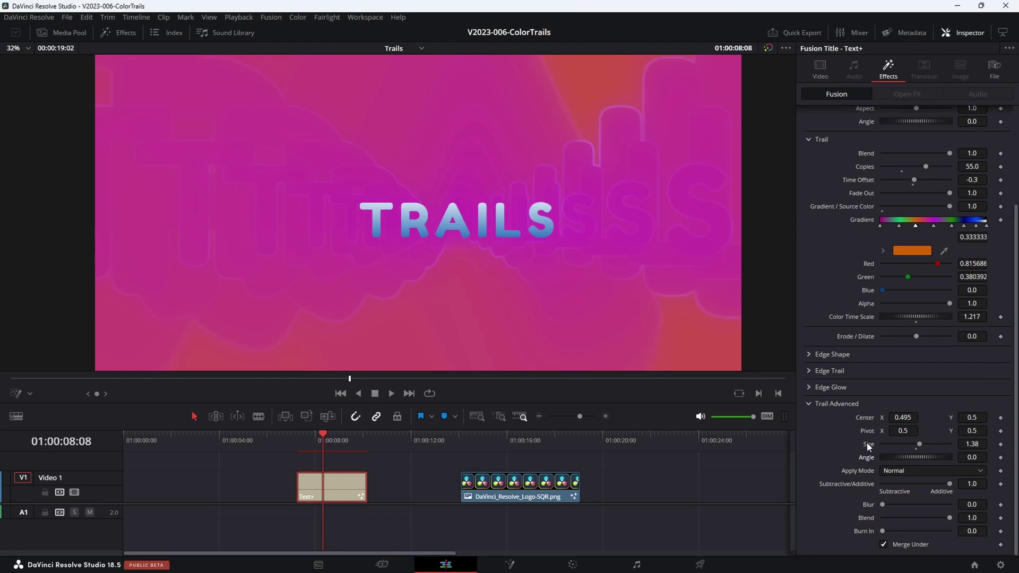
# Reset the Trail Advanced Size, try an Angle of -52.2, reset the Angle as well and save the project
pyautogui.doubleClick(866, 444)
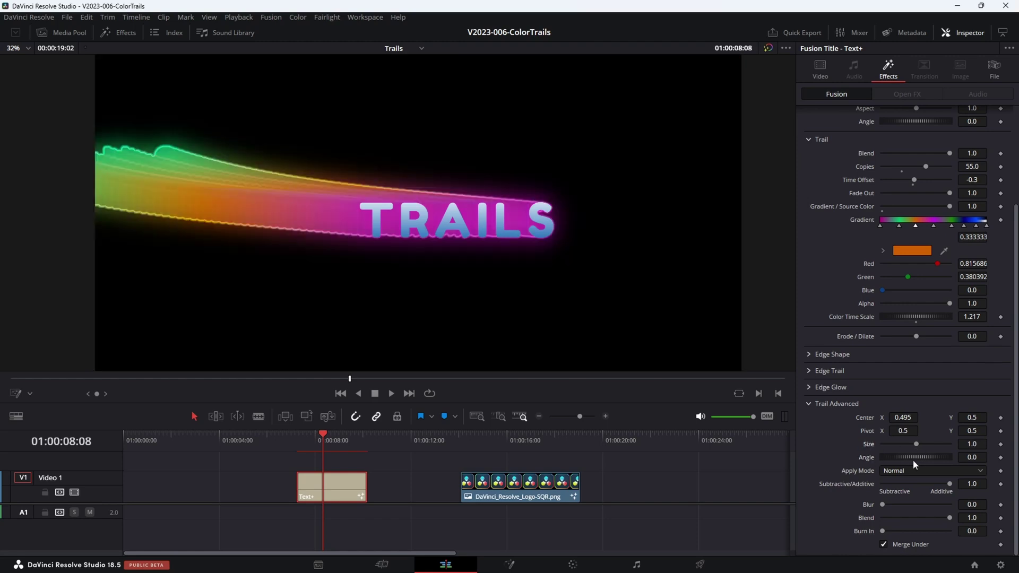
pyautogui.moveTo(912, 457); pyautogui.dragTo(902, 457)
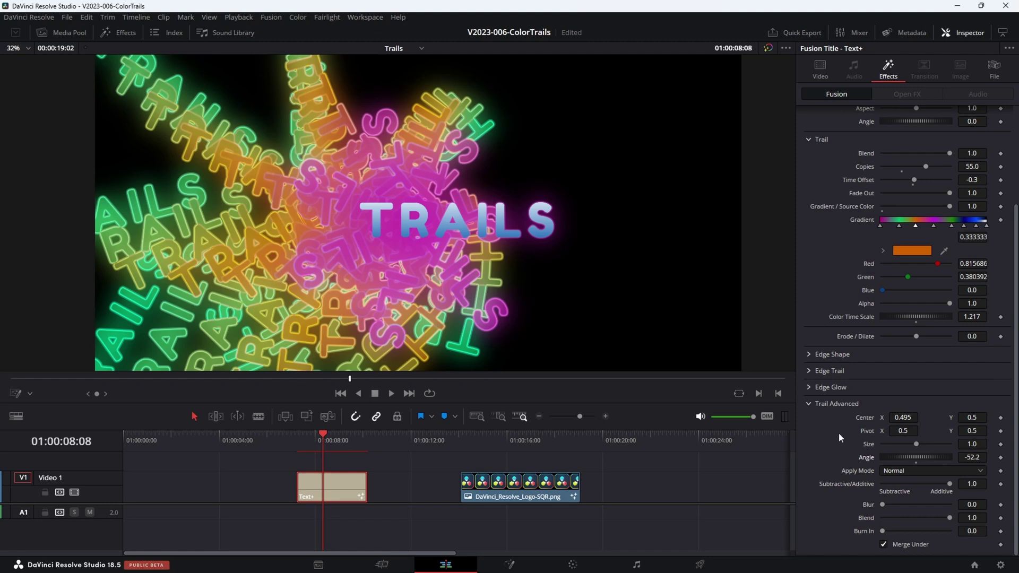
pyautogui.doubleClick(862, 459)
pyautogui.hotkey('ctrl', 's')
# On the DaVinci Resolve logo clip at 01:00:16:01, set the JustColorTrails Size to 0.27 and the trail Blend to 0
pyautogui.moveTo(515, 438); pyautogui.dragTo(508, 440)
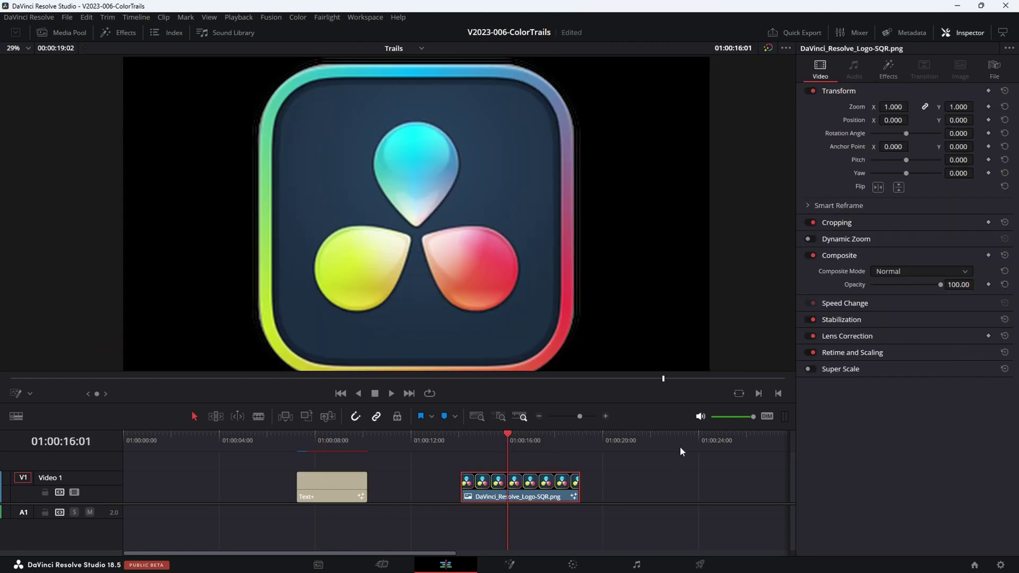
pyautogui.click(889, 71)
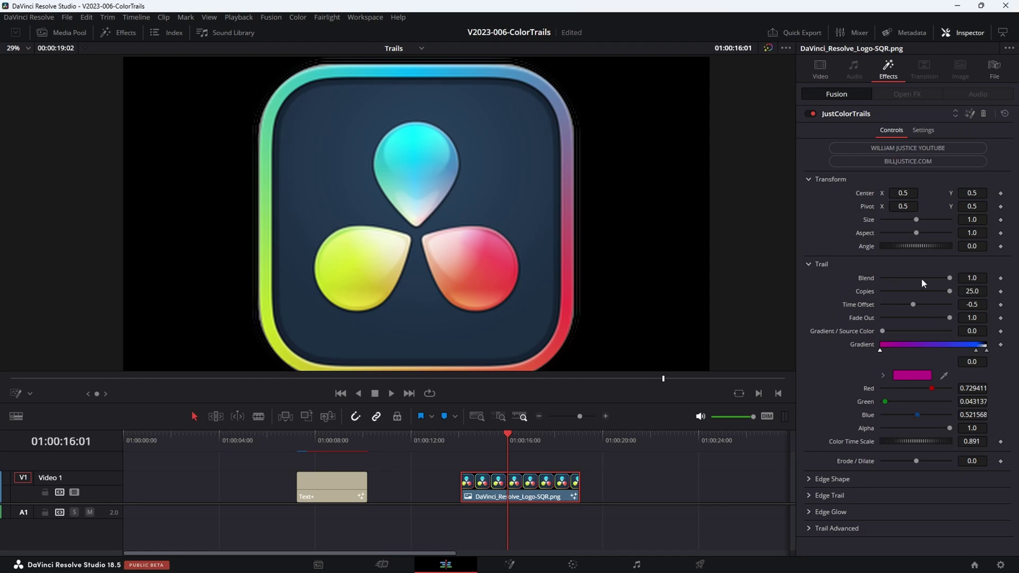
pyautogui.moveTo(915, 220); pyautogui.dragTo(895, 221)
pyautogui.moveTo(949, 278); pyautogui.dragTo(868, 279)
pyautogui.moveTo(894, 221); pyautogui.dragTo(891, 220)
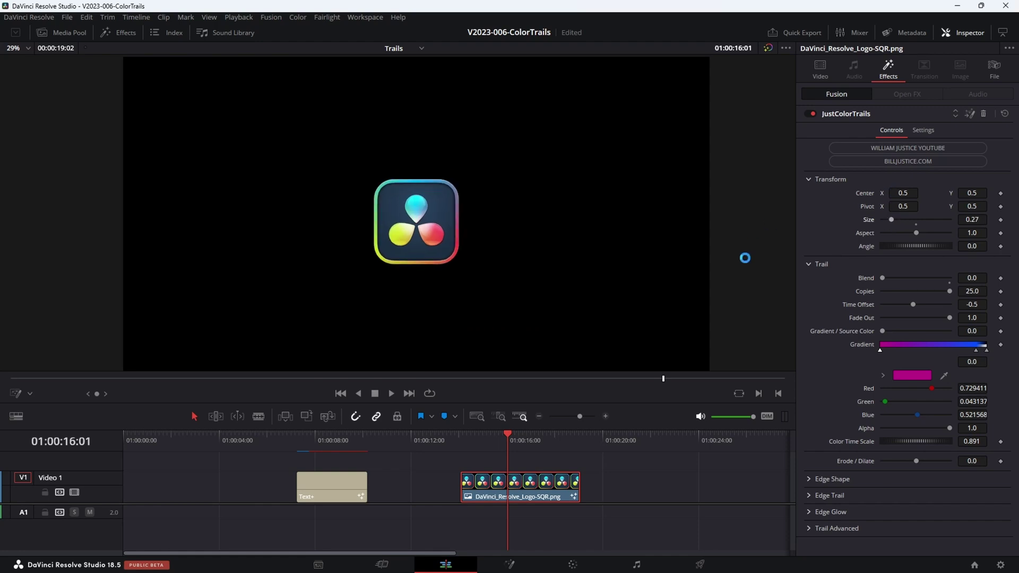
# With the motion path overlay shown, keyframe the logo's Angle from 0 at 01:00:14:02 to 360 at 01:00:18:02
pyautogui.click(16, 393)
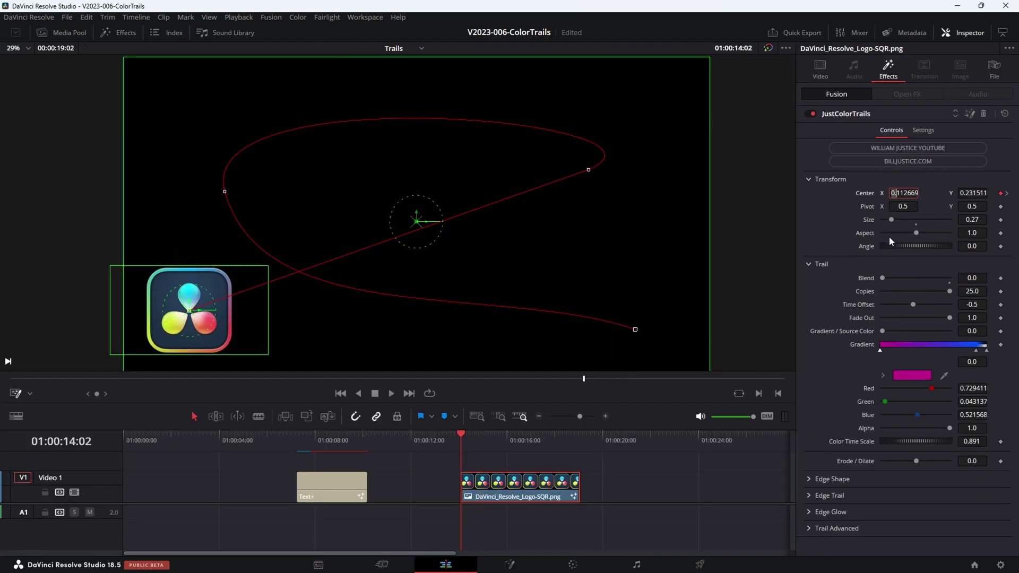
pyautogui.click(1000, 246)
pyautogui.click(1007, 194)
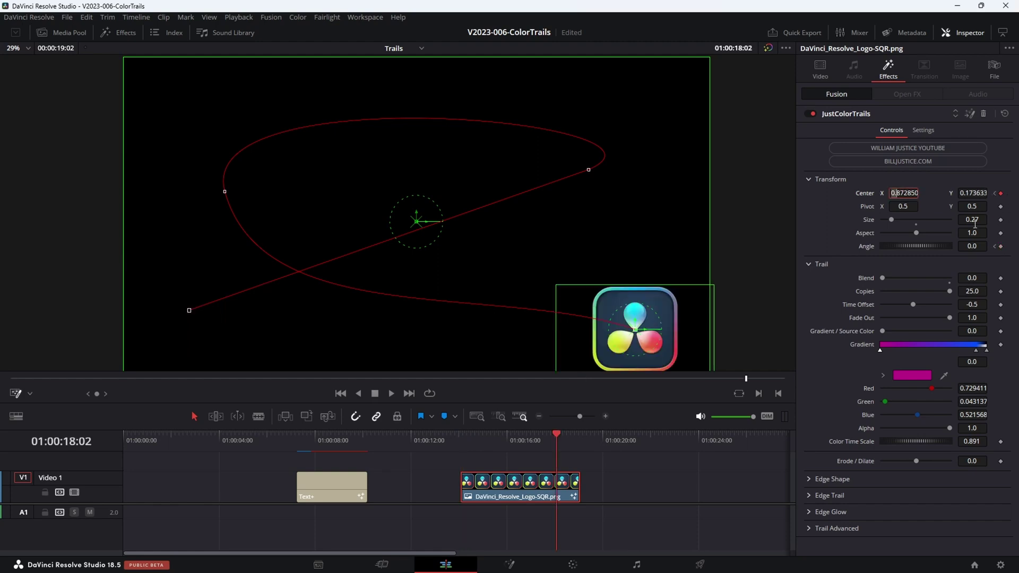
pyautogui.click(961, 244)
pyautogui.write('360')
pyautogui.press('Return')
# Play the logo clip from its start to preview the rotation along the path
pyautogui.click(461, 438)
pyautogui.press('space')
pyautogui.press('space')
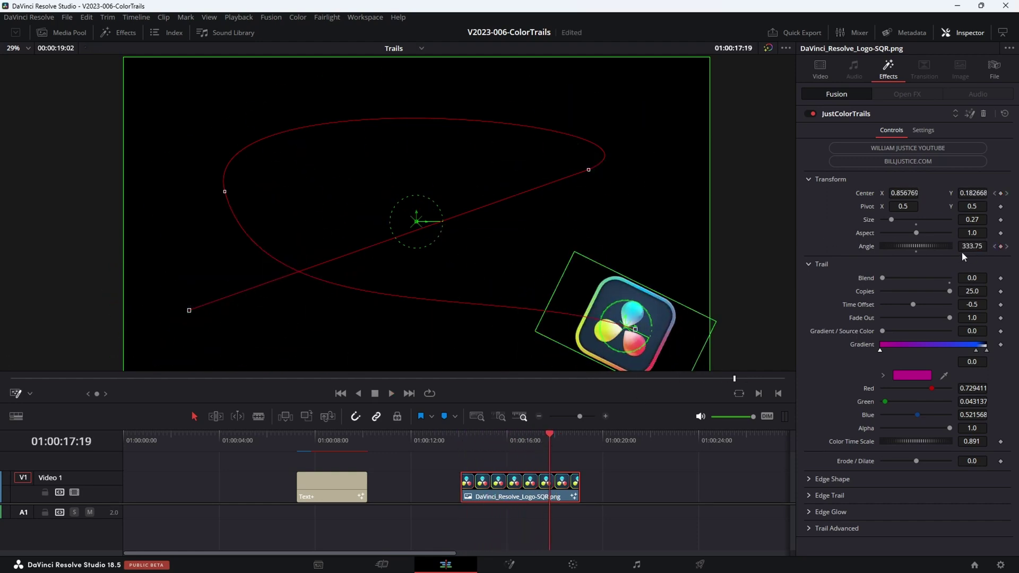
# Raise the logo's end Angle keyframe at 01:00:18:02 above 360 for more rotation and return to the first keyframe
pyautogui.click(1006, 246)
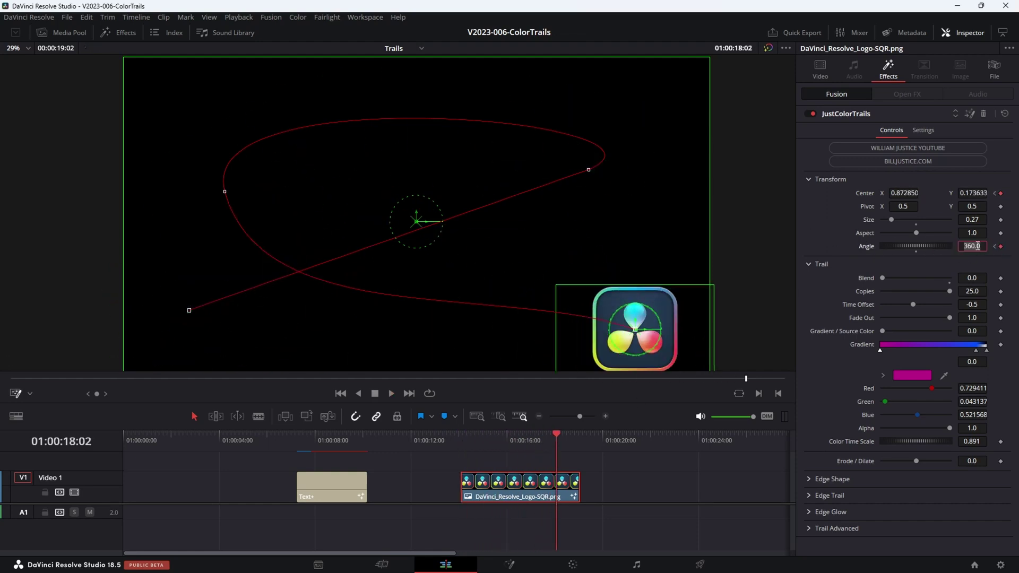
pyautogui.press('Return')
pyautogui.click(995, 246)
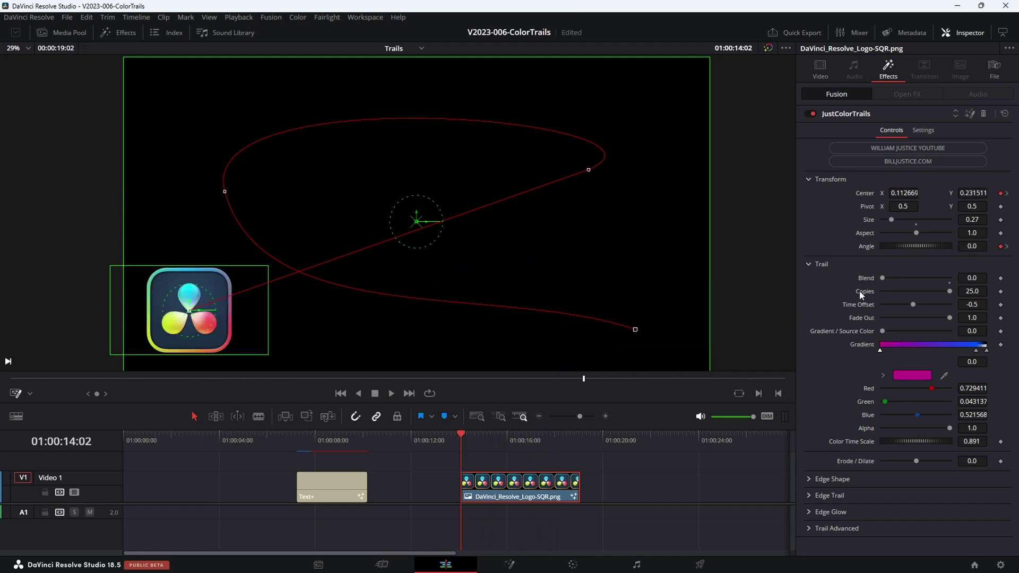
# Set the logo trail's Blend to 1.0 and play the animation up to about 01:00:16:17
pyautogui.moveTo(884, 277); pyautogui.dragTo(923, 278)
pyautogui.press('space')
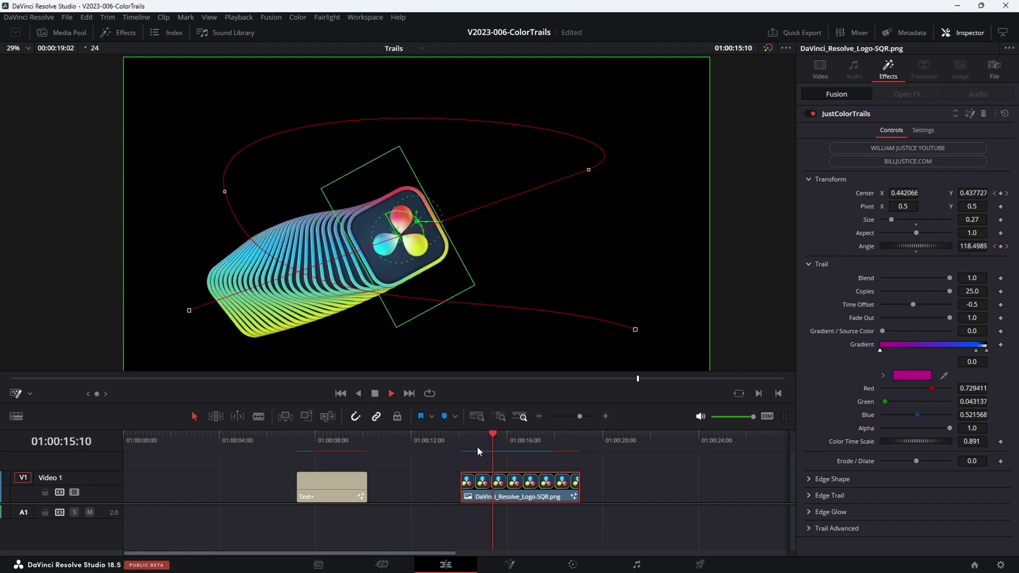
pyautogui.press('space')
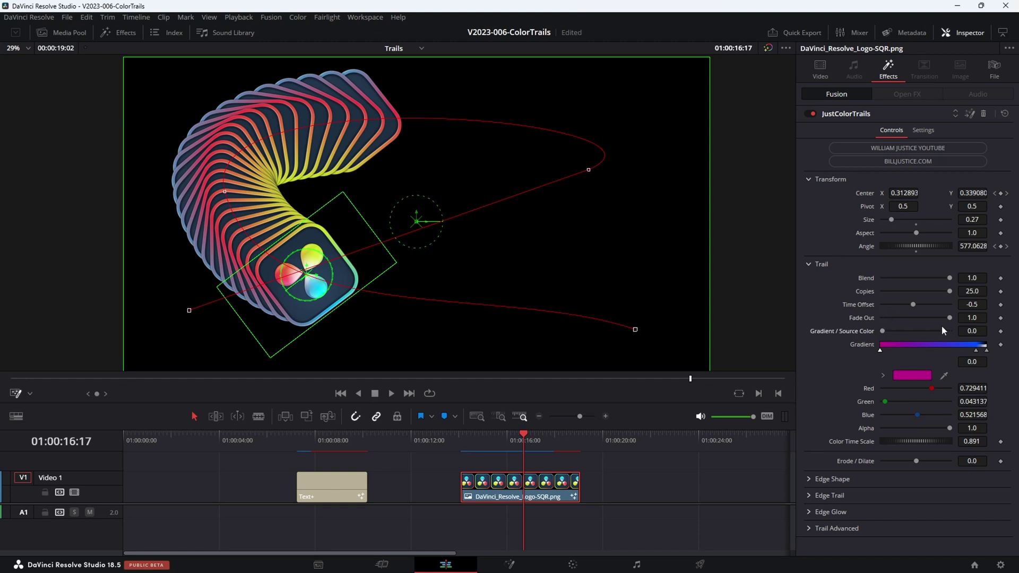
# Set the logo trail's Gradient / Source Color to 1.0 and its Time Offset to -2.0
pyautogui.moveTo(885, 330); pyautogui.dragTo(918, 332)
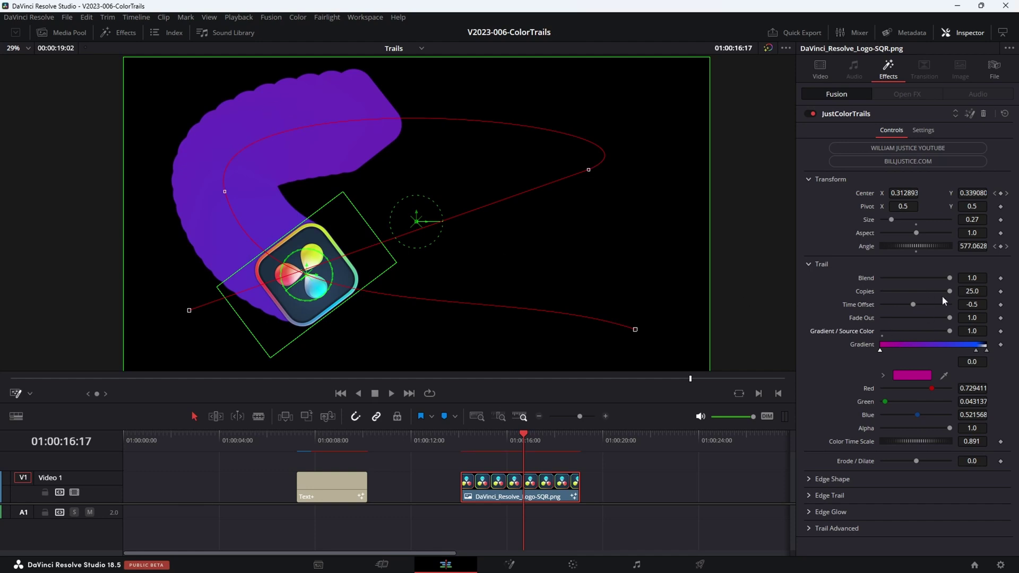
pyautogui.click(980, 305)
pyautogui.write('-4')
pyautogui.press('Return')
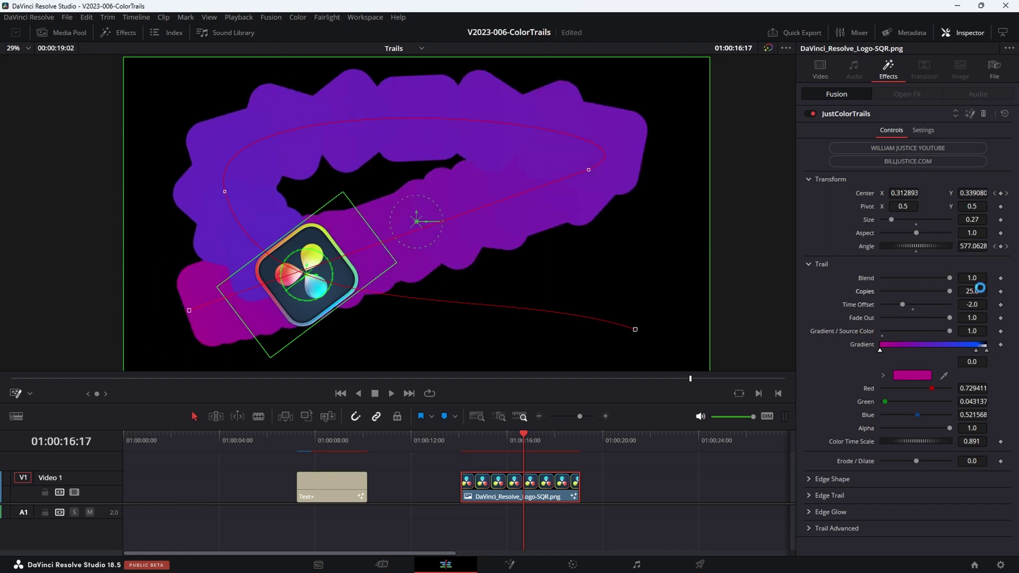
# Set the logo trail's Copies to 8 and its Blend to 0.701
pyautogui.click(980, 290)
pyautogui.write('8')
pyautogui.press('Return')
pyautogui.moveTo(943, 277); pyautogui.dragTo(929, 278)
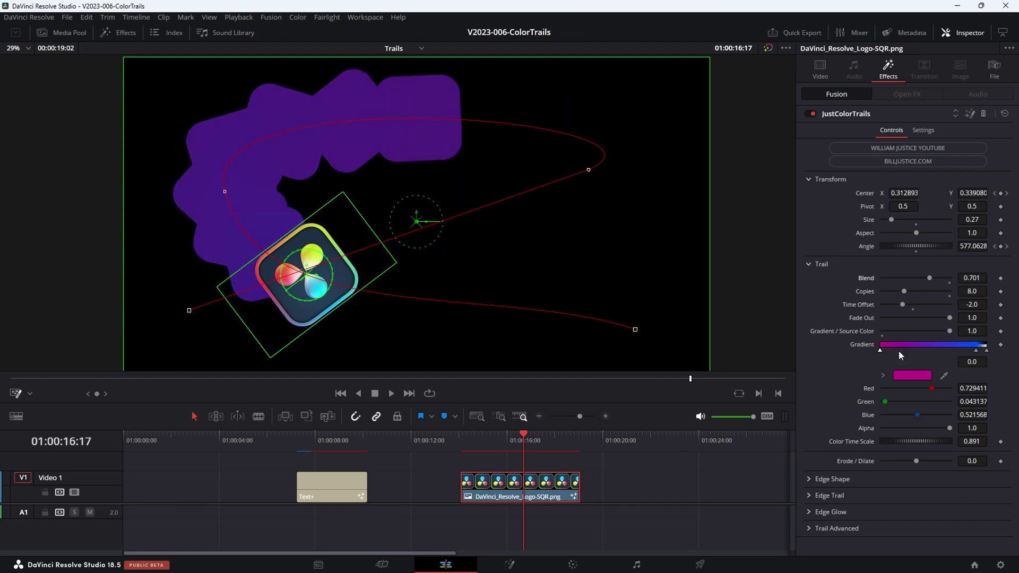
# Add a green and a red color stop to the first third of the logo trail's gradient
pyautogui.click(900, 349)
pyautogui.click(905, 378)
pyautogui.click(580, 214)
pyautogui.click(616, 386)
pyautogui.click(910, 349)
pyautogui.click(910, 375)
pyautogui.click(506, 202)
pyautogui.click(616, 386)
# Add a yellow stop at about 40% and a dark blue stop near the middle of the gradient
pyautogui.click(922, 349)
pyautogui.click(616, 387)
pyautogui.click(935, 349)
pyautogui.click(910, 375)
pyautogui.click(537, 198)
pyautogui.click(616, 386)
# Add a green stop about two thirds along the gradient and an orange stop at about 0.756
pyautogui.click(948, 349)
pyautogui.click(911, 375)
pyautogui.moveTo(584, 200); pyautogui.dragTo(590, 210)
pyautogui.click(961, 349)
pyautogui.click(911, 375)
pyautogui.click(611, 201)
pyautogui.click(616, 386)
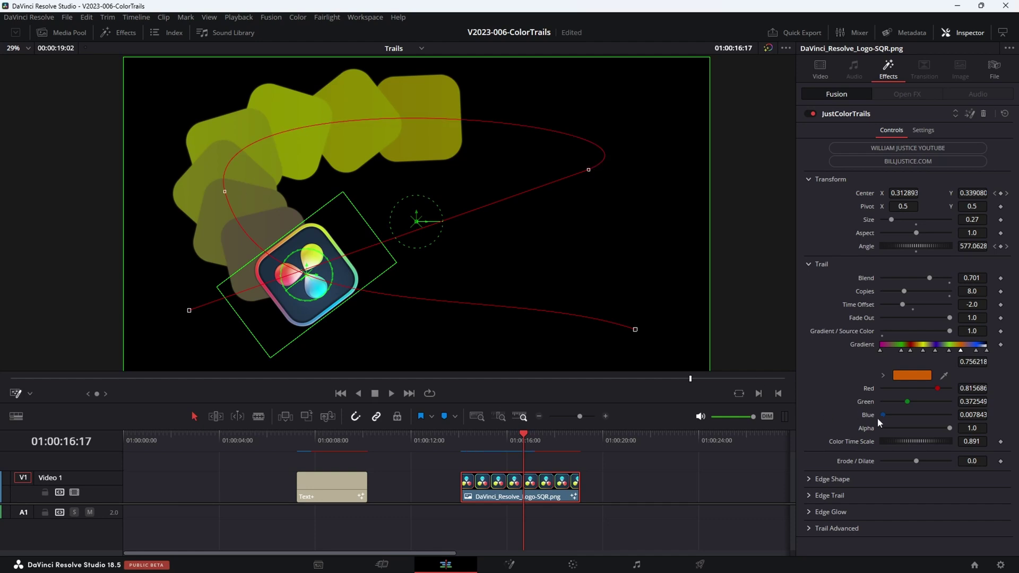
# Set the logo trail's Color Time Scale to 1.232, check the frame at 01:00:17:17 and replay the clip from its start
pyautogui.moveTo(896, 442); pyautogui.dragTo(922, 441)
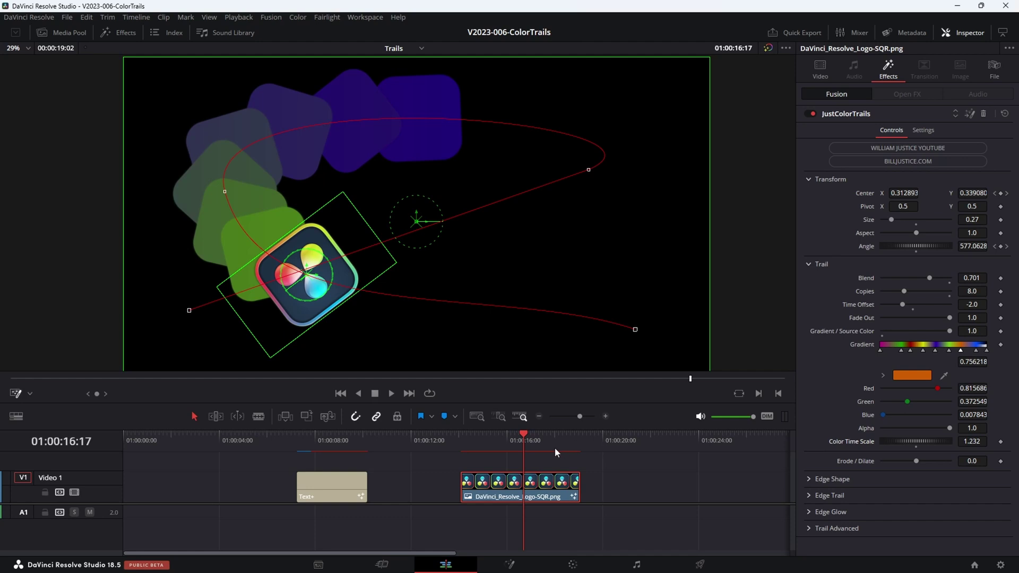
pyautogui.click(547, 440)
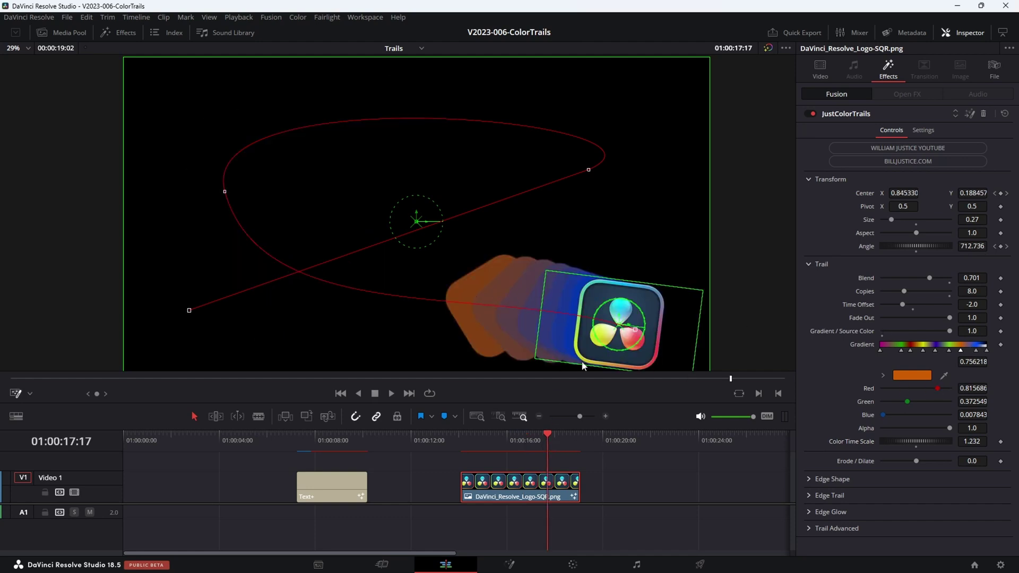
pyautogui.press('Up')
pyautogui.press('space')
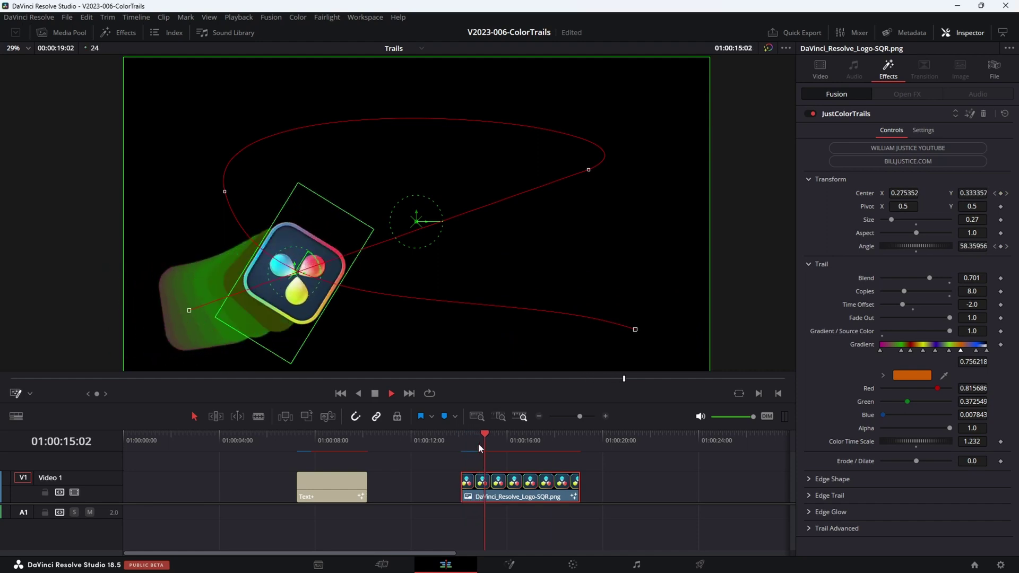
# Set the logo trail's Time Offset to -3 and Copies to 6, and preview the clip to the frame at 01:00:15:17
pyautogui.press('space')
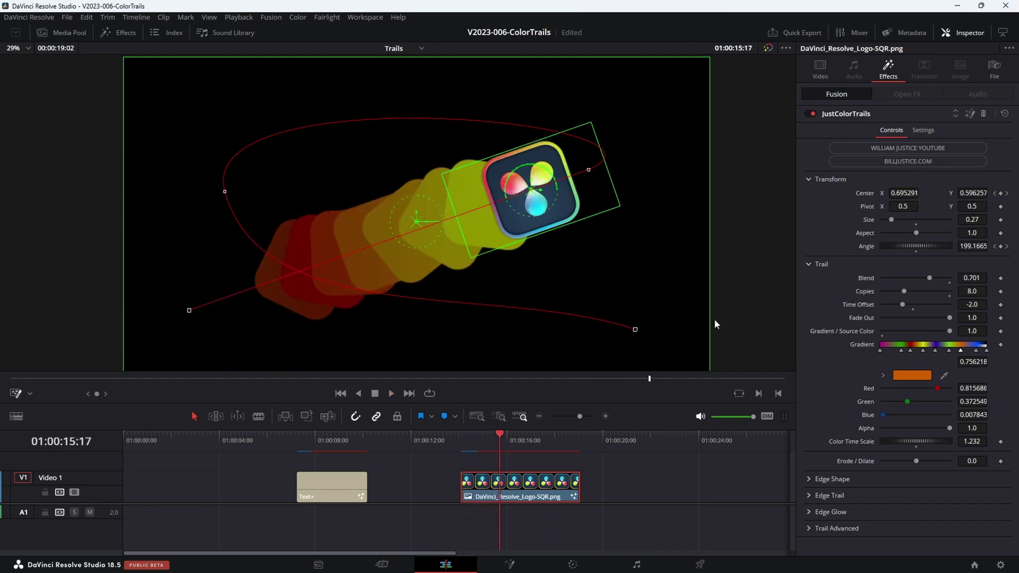
pyautogui.click(979, 304)
pyautogui.write('-3')
pyautogui.press('Return')
pyautogui.click(972, 292)
pyautogui.write('6')
pyautogui.press('Return')
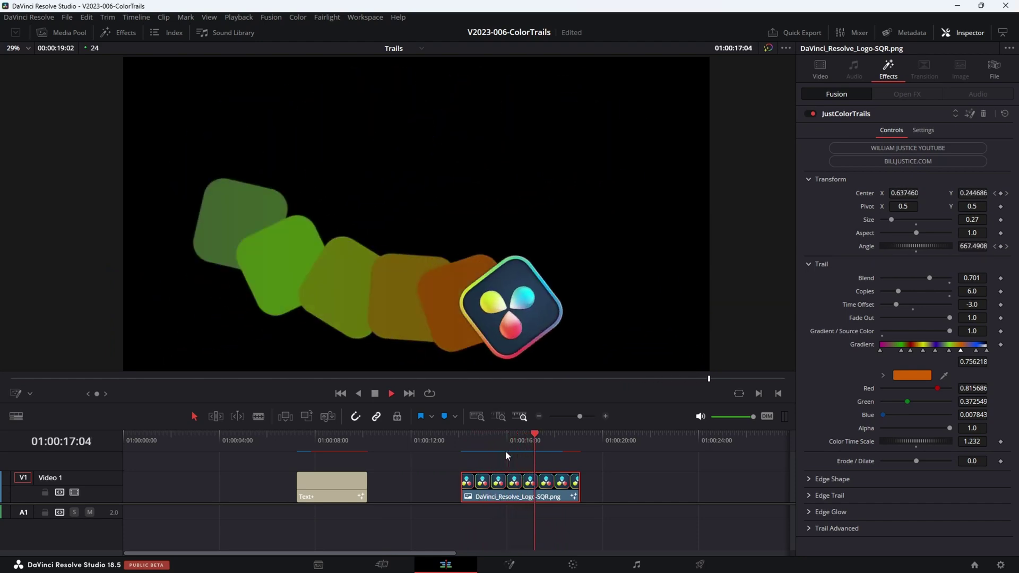
pyautogui.moveTo(491, 440); pyautogui.dragTo(501, 439)
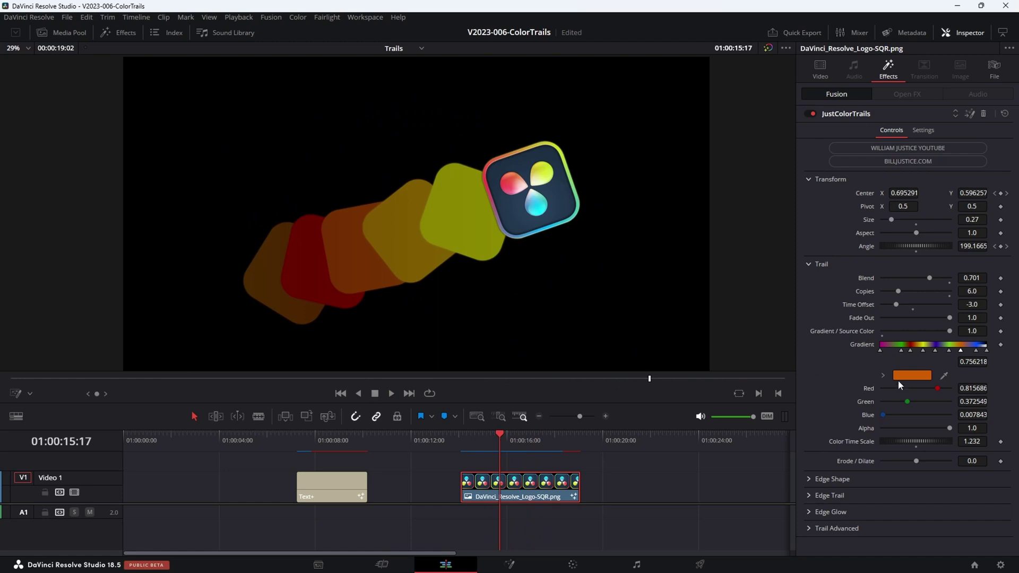
# Give the logo trail an Edge Glow with Blend at about 0.472, Gain at about 2.795 and a larger Glow Size
pyautogui.click(809, 478)
pyautogui.moveTo(883, 492); pyautogui.dragTo(917, 527)
pyautogui.click(841, 480)
pyautogui.click(819, 512)
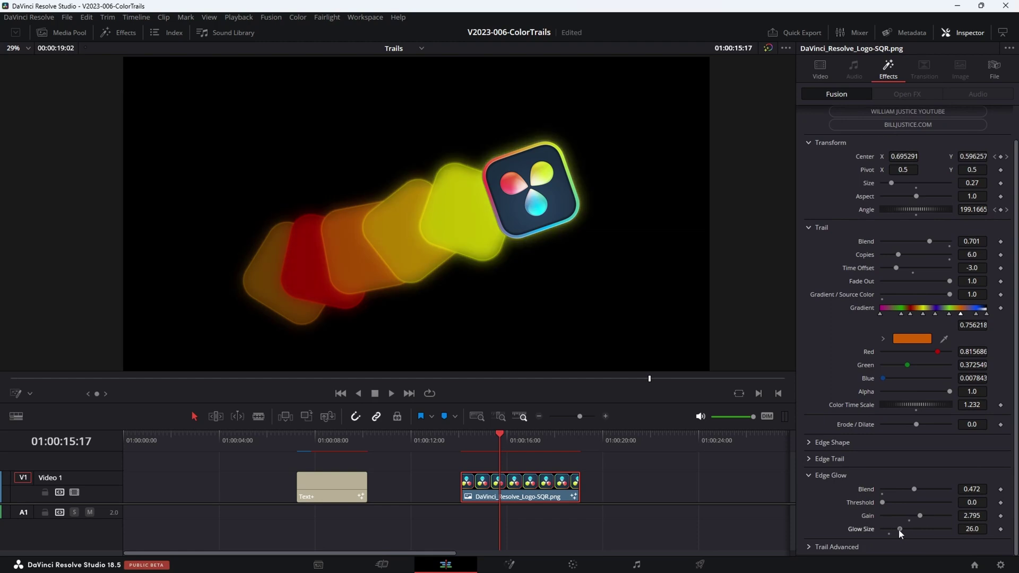
# Set the logo trail's Time Offset to -1 and Copies to 20, and replay the clip from its start
pyautogui.click(966, 293)
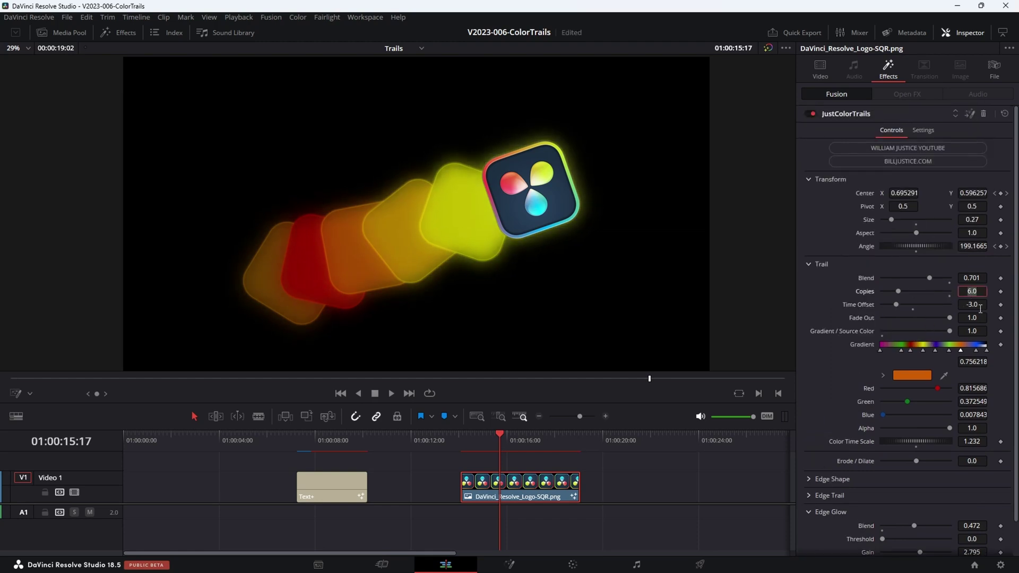
pyautogui.click(981, 305)
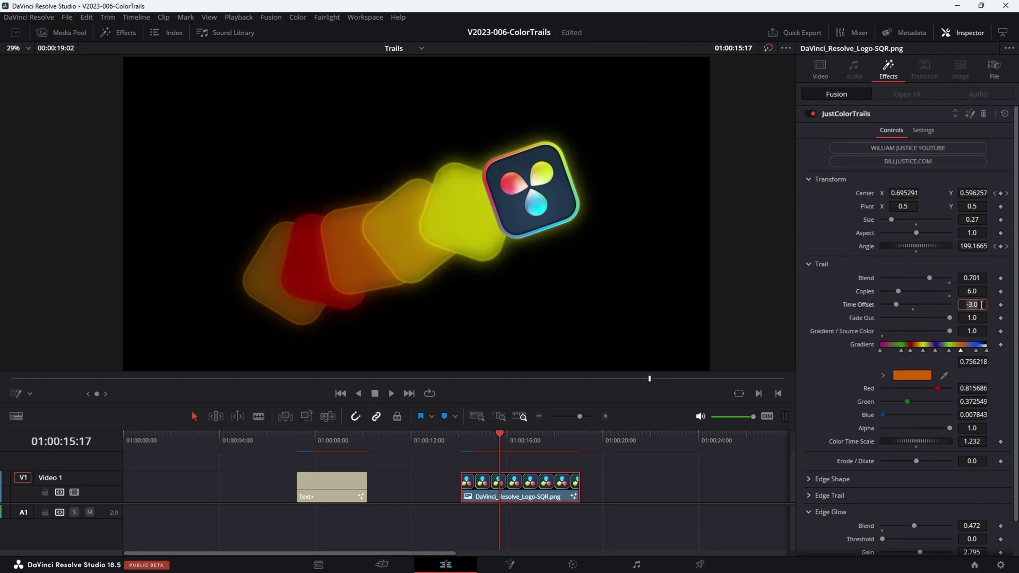
pyautogui.write('-1')
pyautogui.hotkey('shift', 'Tab')
pyautogui.write('2')
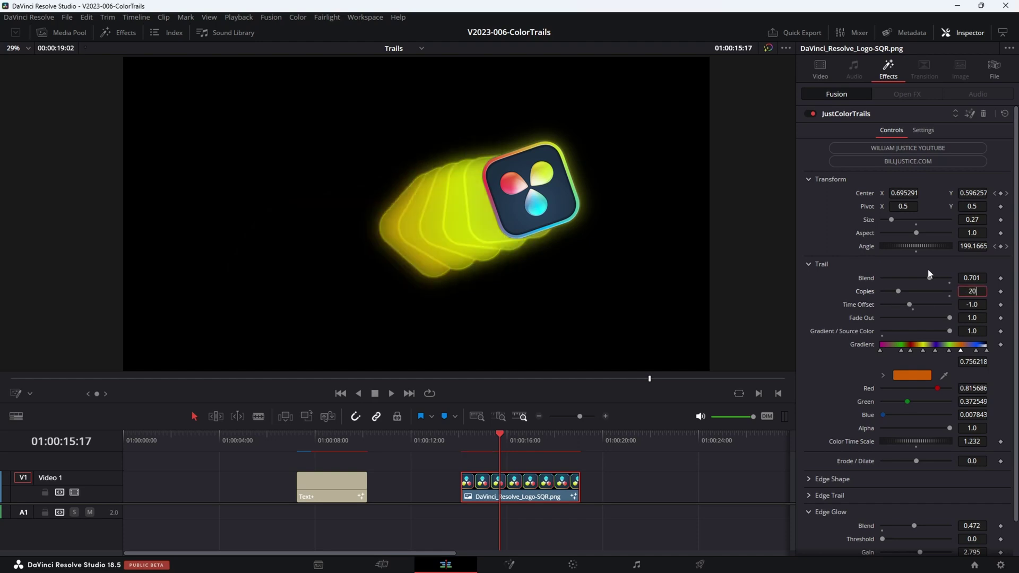
pyautogui.press('Return')
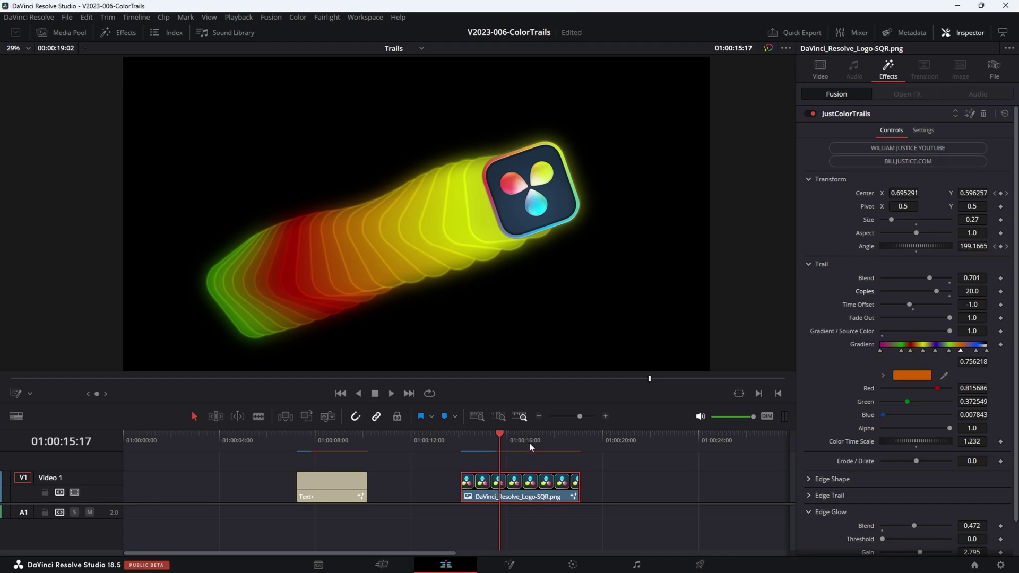
pyautogui.click(469, 442)
pyautogui.press('space')
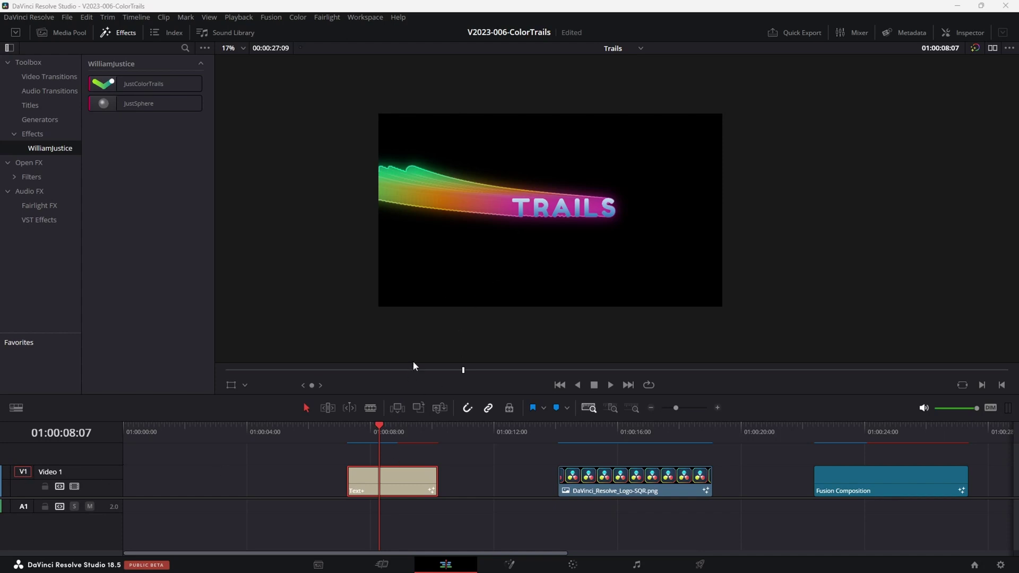
# Render the Text+ title clip in place as QuickTime with codec DNxHR and type DNxHR SQ, saving to the Videos folder
pyautogui.rightClick(395, 476)
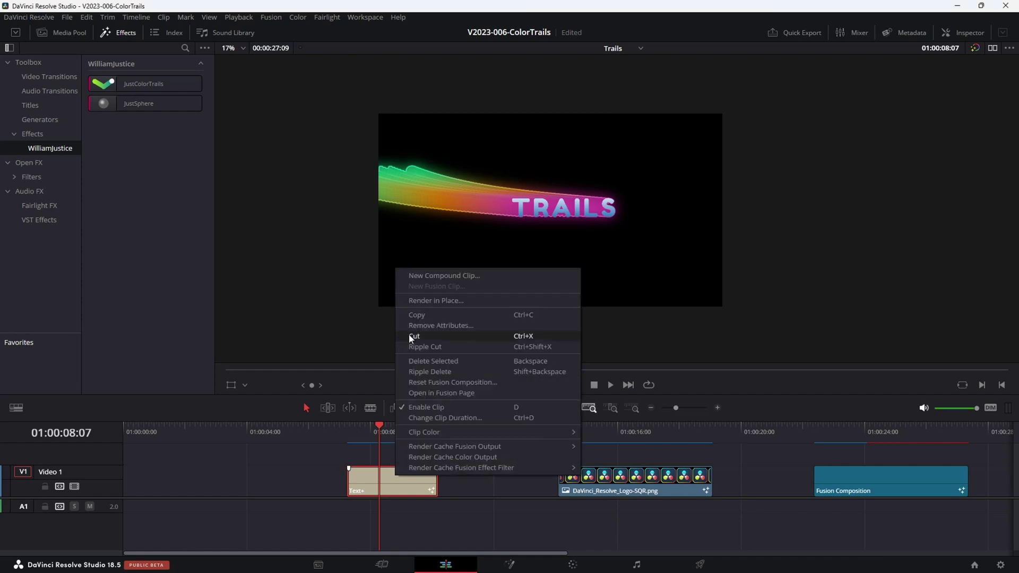
pyautogui.click(419, 301)
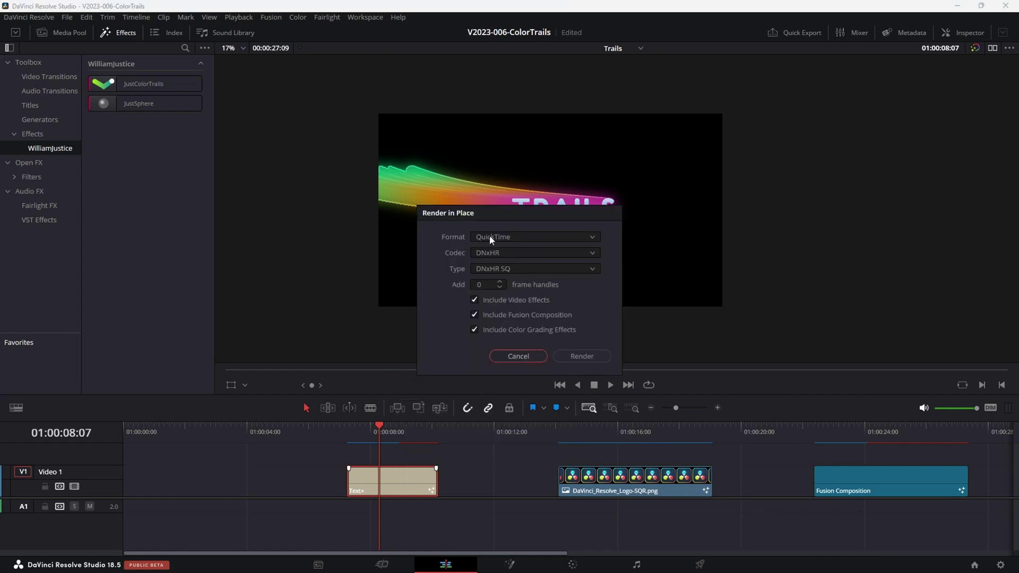
pyautogui.click(492, 256)
pyautogui.click(496, 263)
pyautogui.click(498, 267)
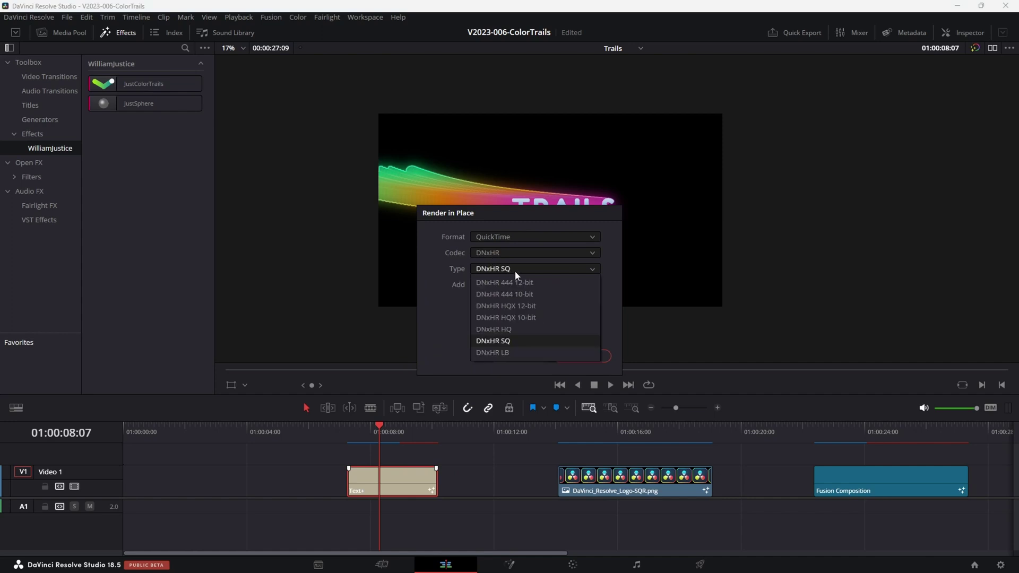
pyautogui.click(515, 272)
pyautogui.click(578, 354)
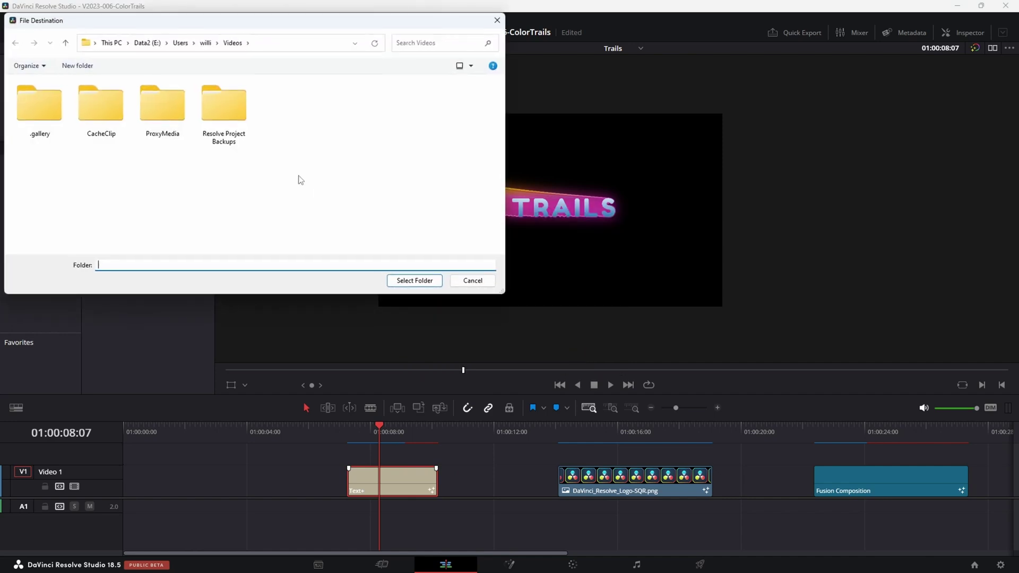
pyautogui.click(417, 282)
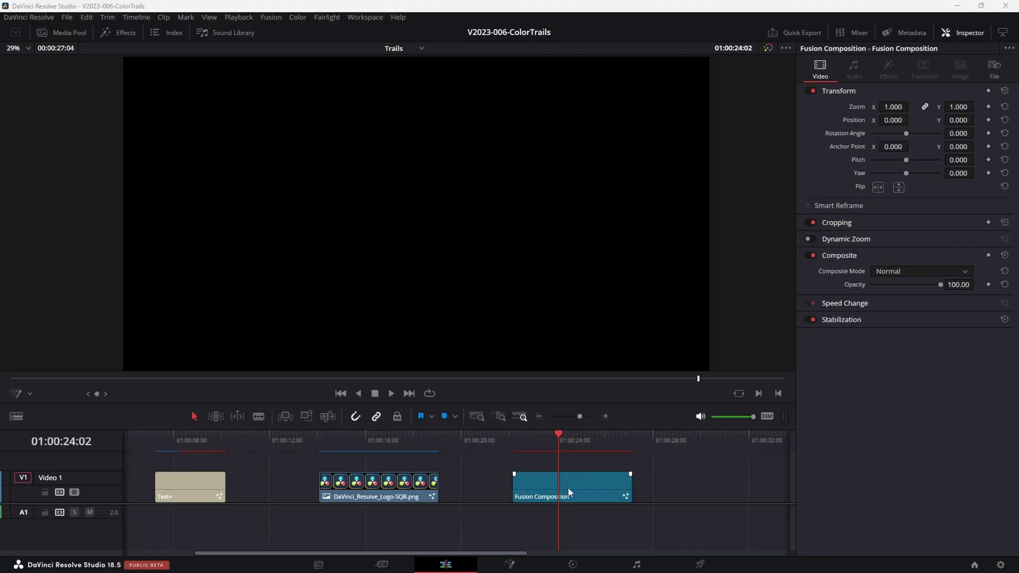
# Park the playhead at 01:00:24:13 over the Fusion Composition clip and open it for node editing
pyautogui.moveTo(569, 492); pyautogui.dragTo(575, 487)
pyautogui.click(570, 440)
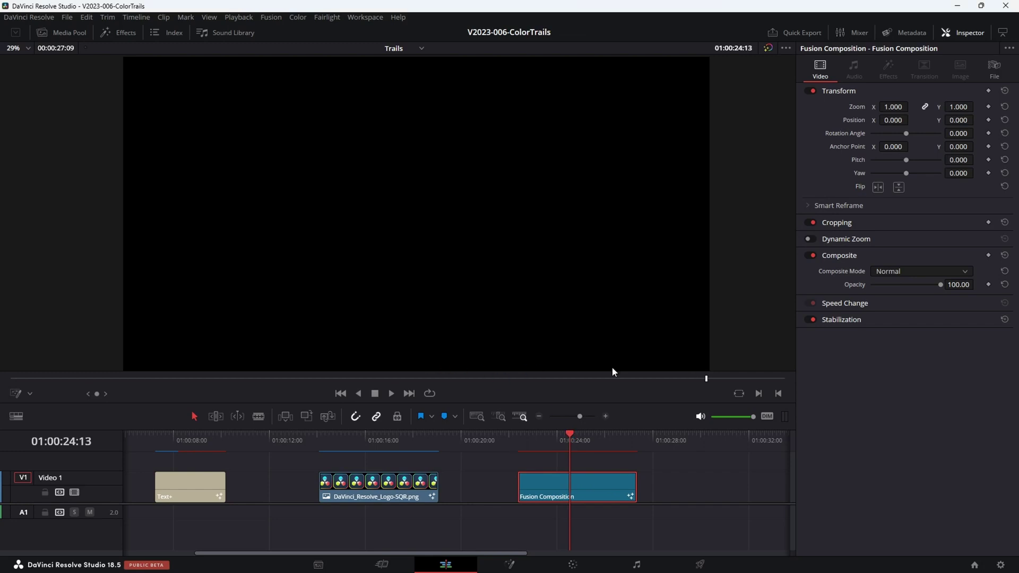
pyautogui.click(511, 566)
# Make room in the node graph, add a Background node and connect it to MediaOut1
pyautogui.moveTo(187, 408); pyautogui.dragTo(493, 451)
pyautogui.moveTo(208, 348); pyautogui.dragTo(186, 465)
pyautogui.moveTo(207, 467); pyautogui.dragTo(481, 453)
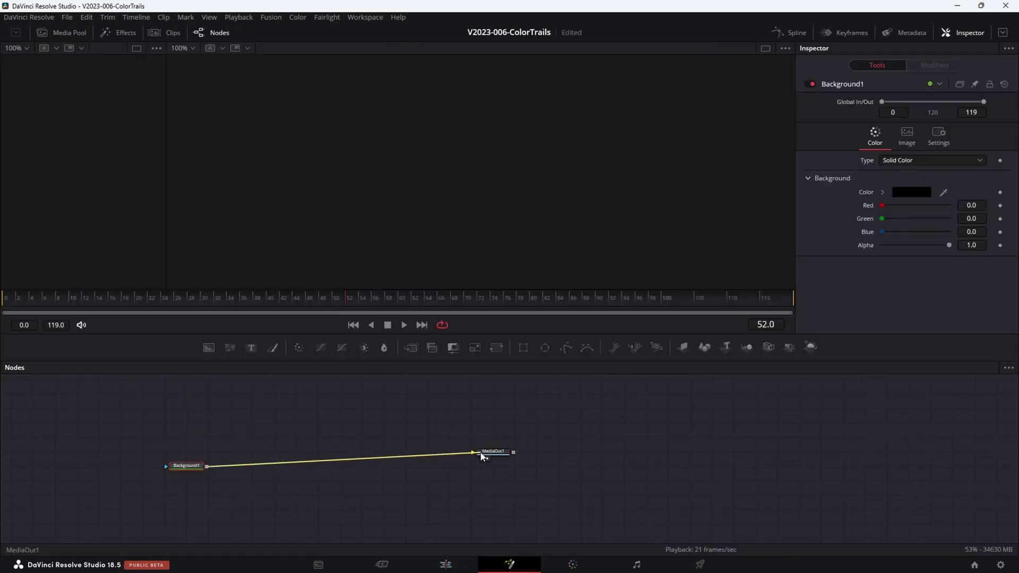
# Merge the DaVinci Resolve logo image over the background and scale it down with a Transform node
pyautogui.click(72, 33)
pyautogui.moveTo(30, 79); pyautogui.dragTo(220, 509)
pyautogui.click(366, 417)
pyautogui.moveTo(497, 351); pyautogui.dragTo(376, 447)
pyautogui.moveTo(915, 185); pyautogui.dragTo(920, 184)
pyautogui.moveTo(919, 184); pyautogui.dragTo(926, 184)
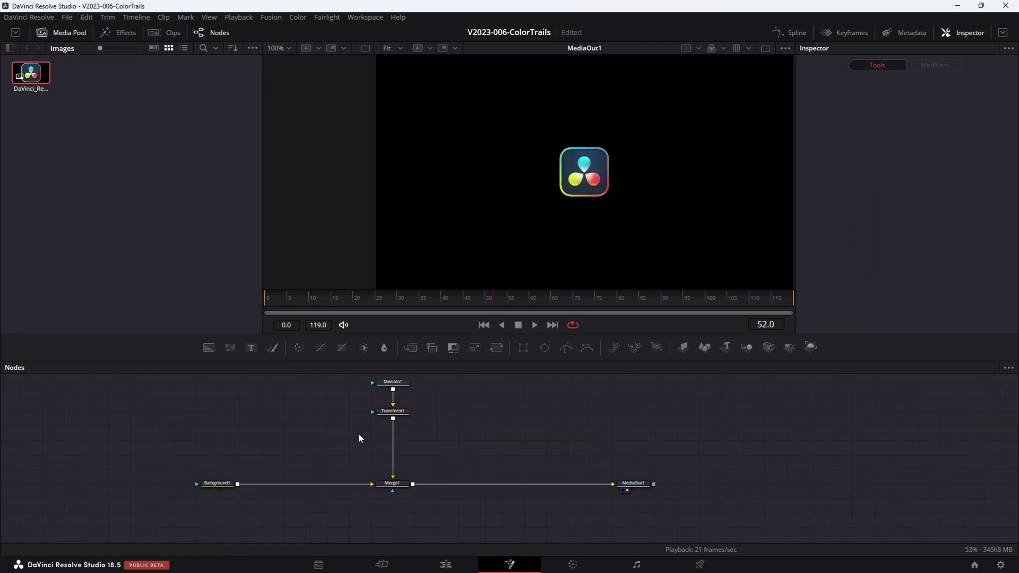
# Merge a Fast Noise node over Background1 ahead of the logo merge and switch its color type to Gradient
pyautogui.scroll(5, 404, 452)
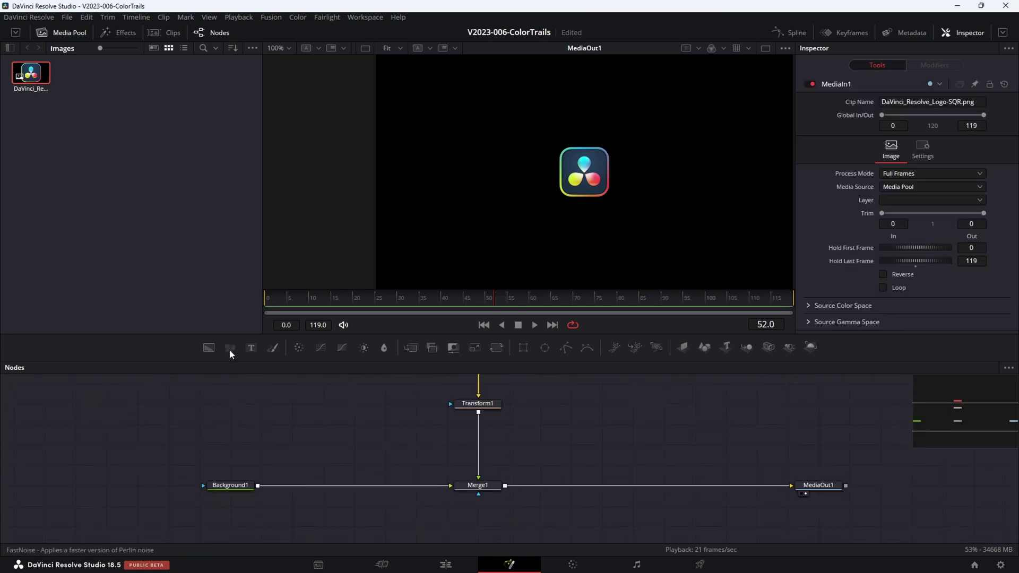
pyautogui.moveTo(229, 349); pyautogui.dragTo(260, 489)
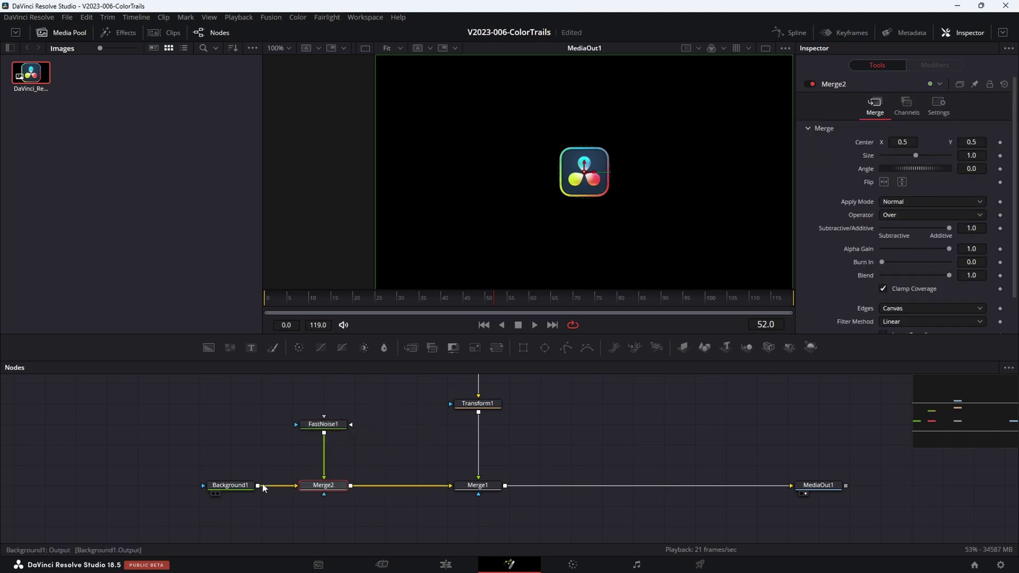
pyautogui.click(323, 424)
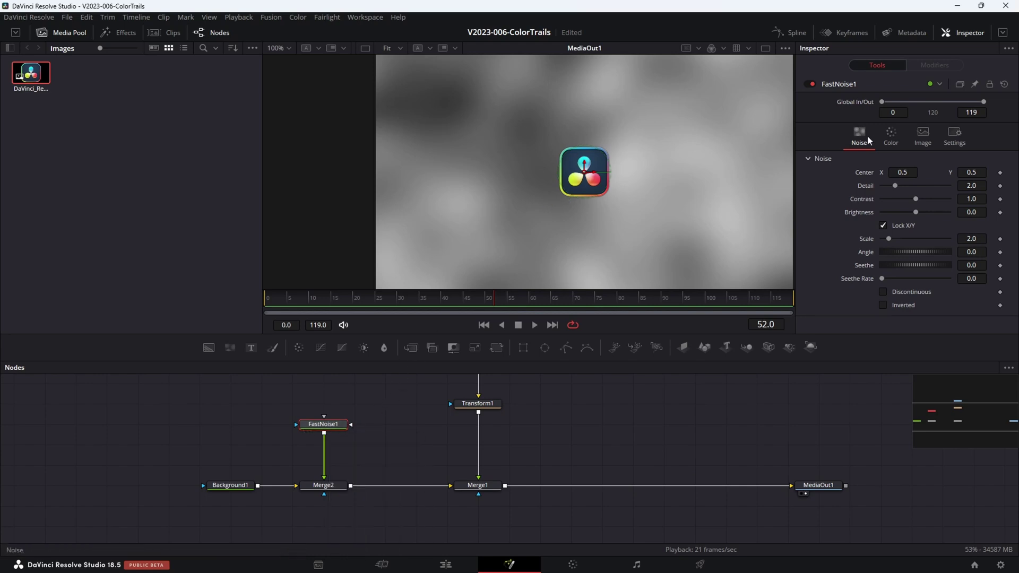
pyautogui.click(891, 138)
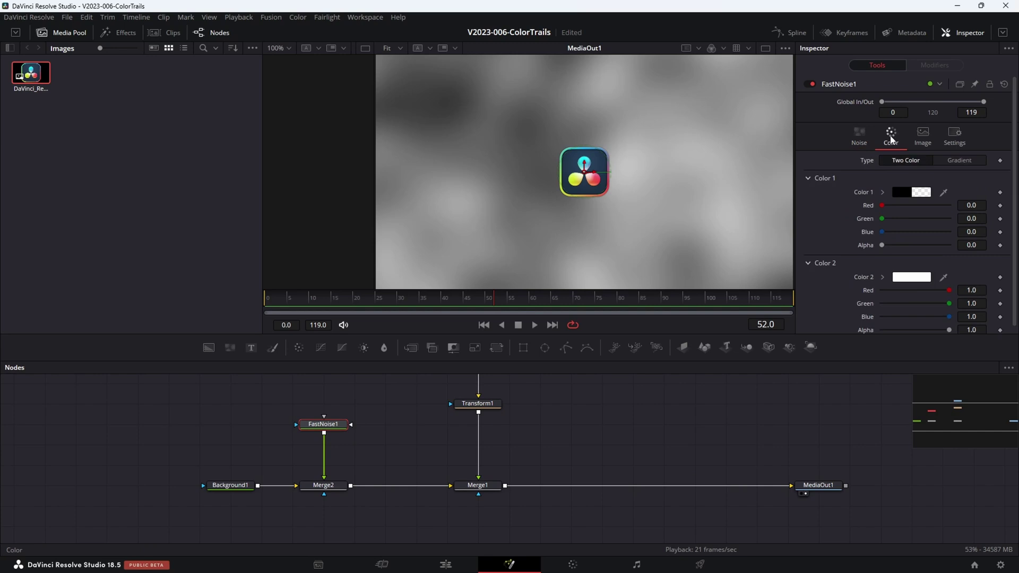
pyautogui.click(966, 161)
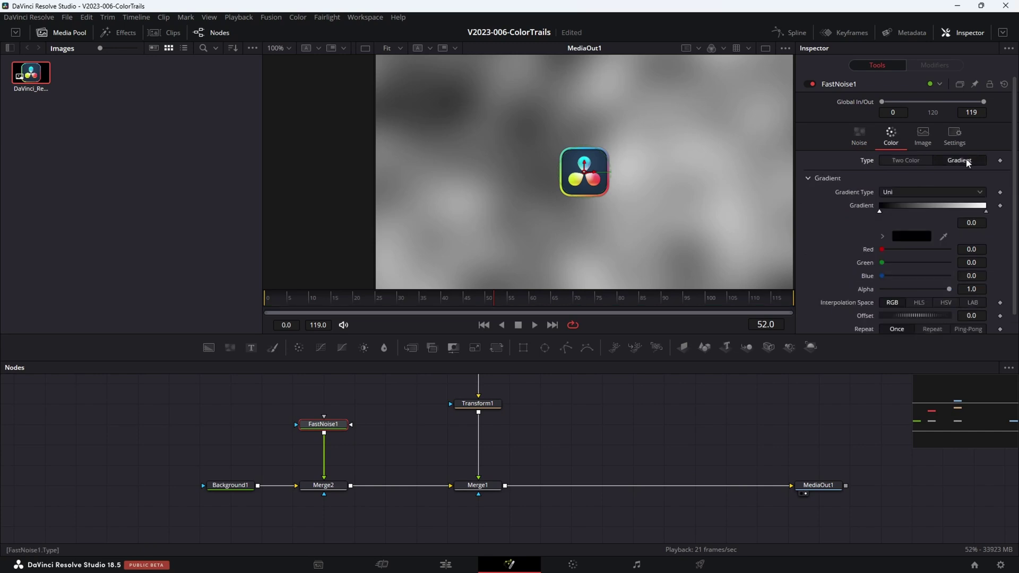
# Set the noise gradient's start color to a saturated blue
pyautogui.click(909, 237)
pyautogui.click(528, 211)
pyautogui.click(539, 202)
pyautogui.moveTo(633, 214); pyautogui.dragTo(632, 202)
pyautogui.click(616, 386)
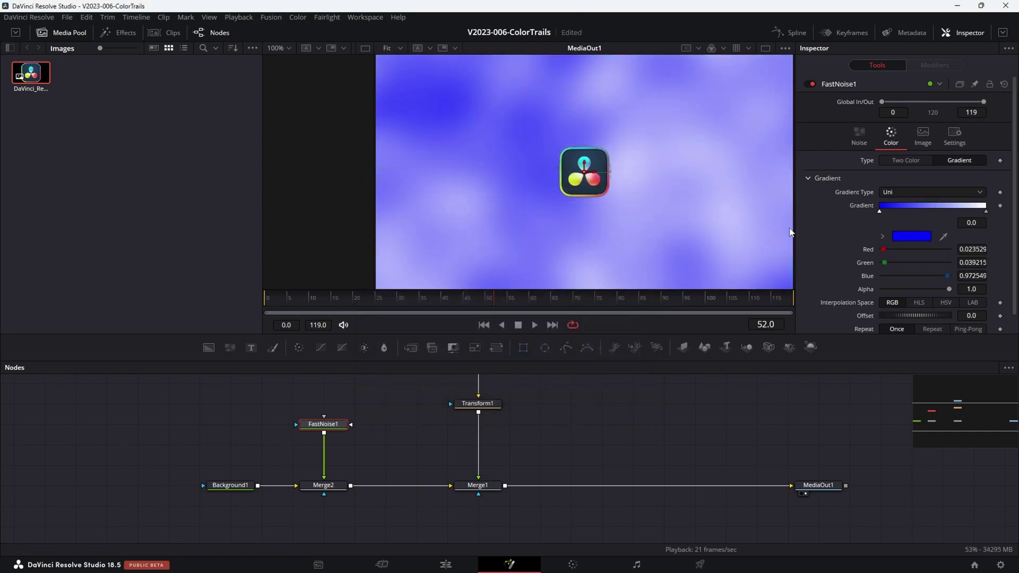
# Set the noise gradient's end color to a bright yellow-green
pyautogui.click(986, 212)
pyautogui.click(911, 236)
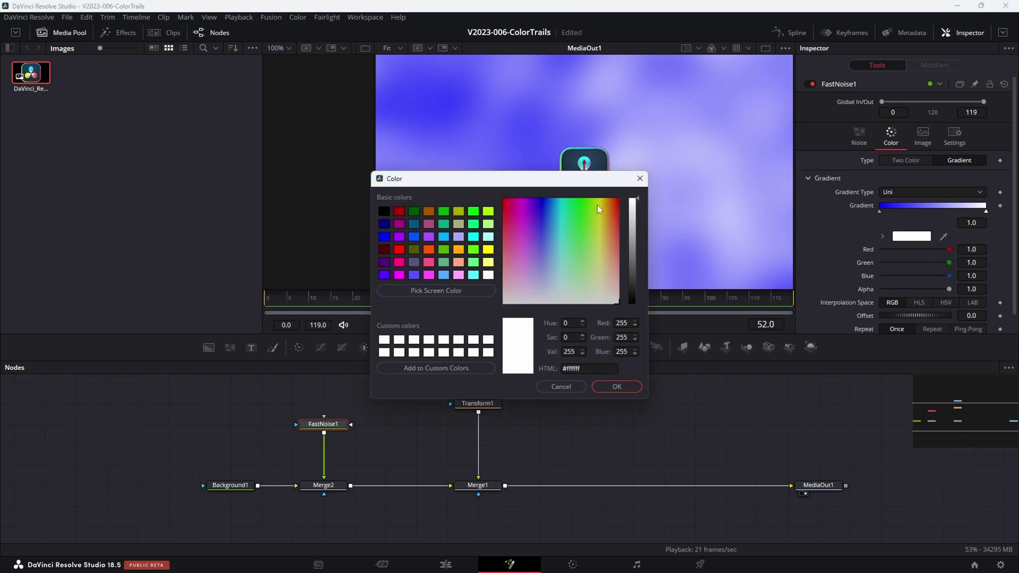
pyautogui.click(589, 200)
pyautogui.click(616, 386)
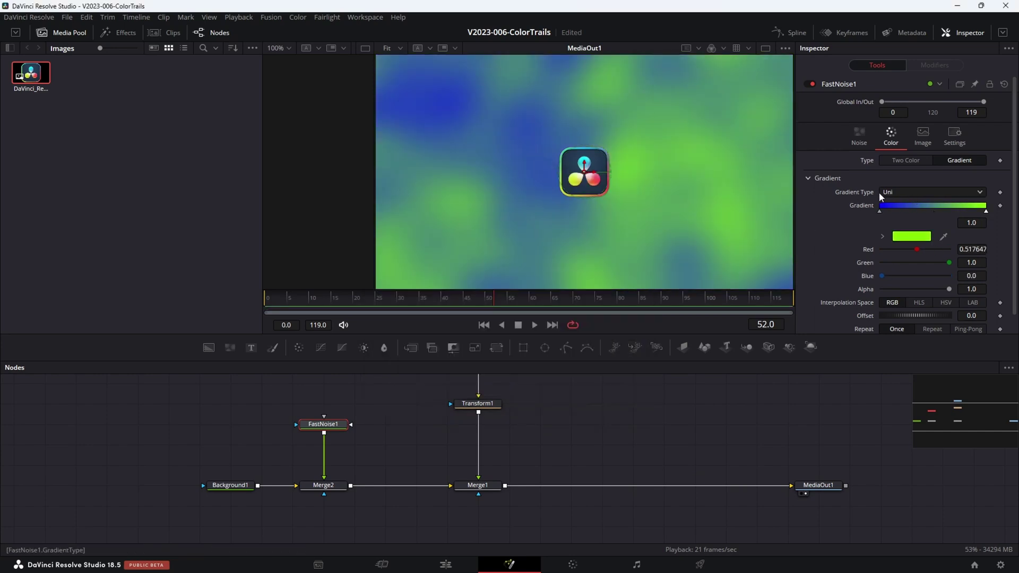
# Change the Fast Noise gradient type to Linear and lower the noise Detail to 0
pyautogui.click(890, 193)
pyautogui.click(899, 217)
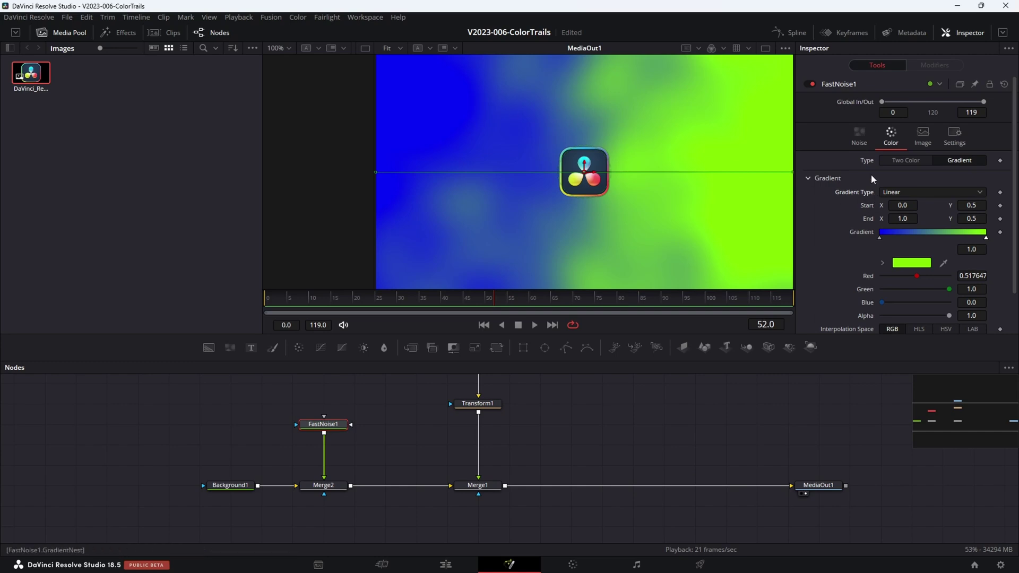
pyautogui.click(871, 139)
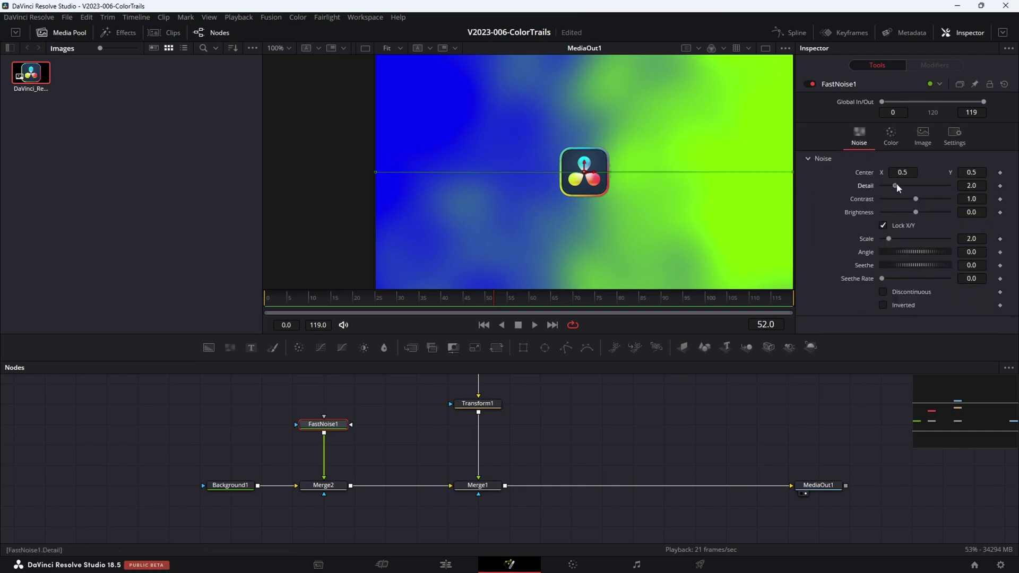
pyautogui.moveTo(896, 185); pyautogui.dragTo(871, 183)
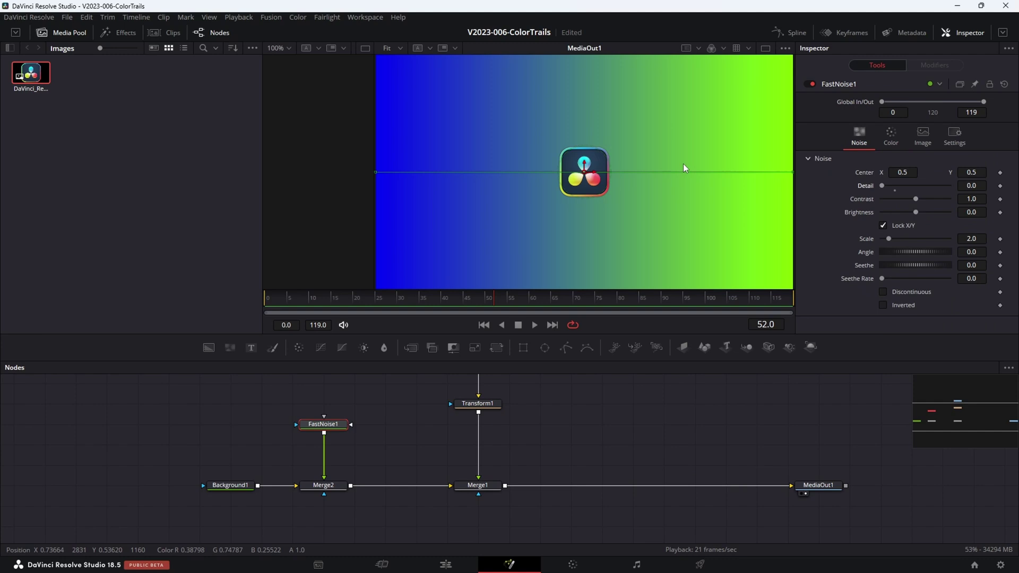
# Move the linear gradient's start point inside the frame to about X 0.12
pyautogui.click(891, 135)
pyautogui.scroll(-4, 530, 164)
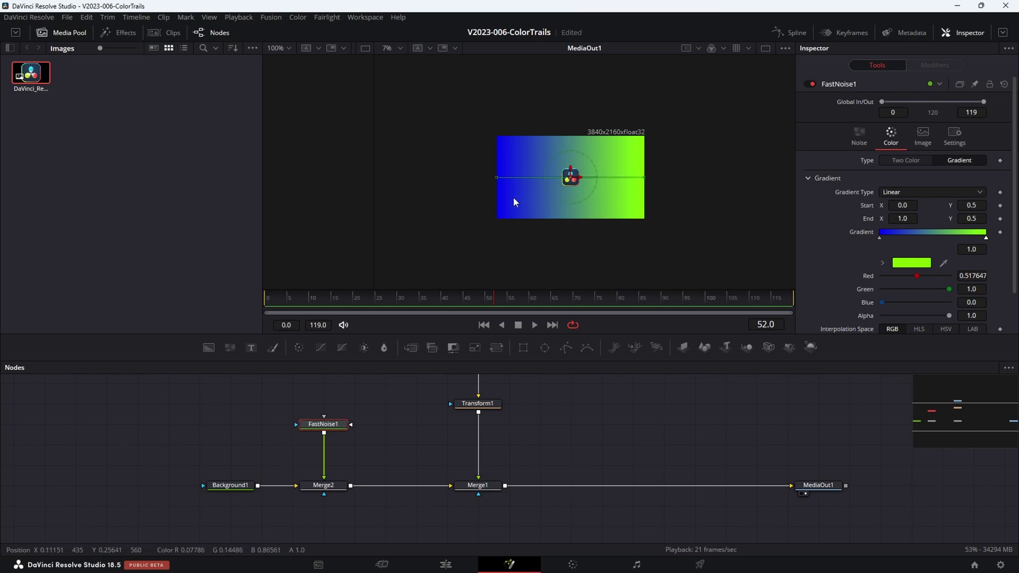
pyautogui.scroll(4, 514, 197)
pyautogui.scroll(-1, 501, 154)
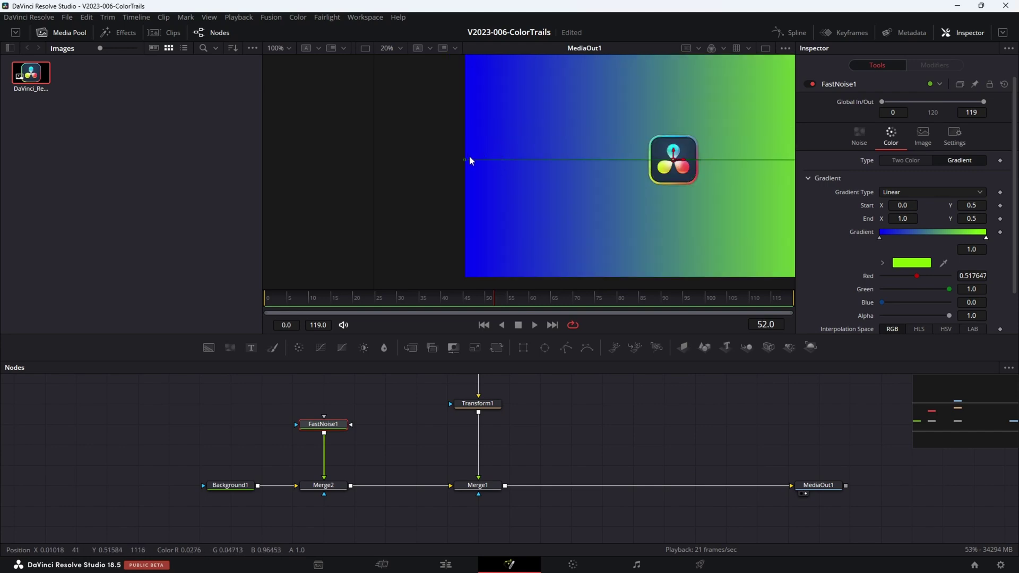
pyautogui.moveTo(465, 159); pyautogui.dragTo(399, 150)
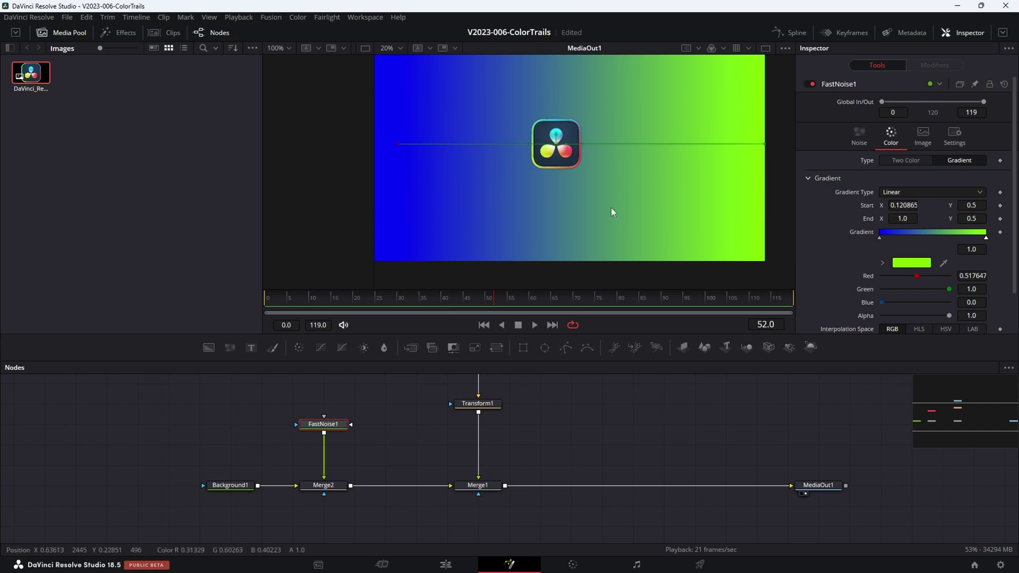
pyautogui.scroll(-1, 610, 208)
pyautogui.scroll(1, 608, 207)
pyautogui.scroll(-4, 608, 207)
pyautogui.scroll(1, 609, 207)
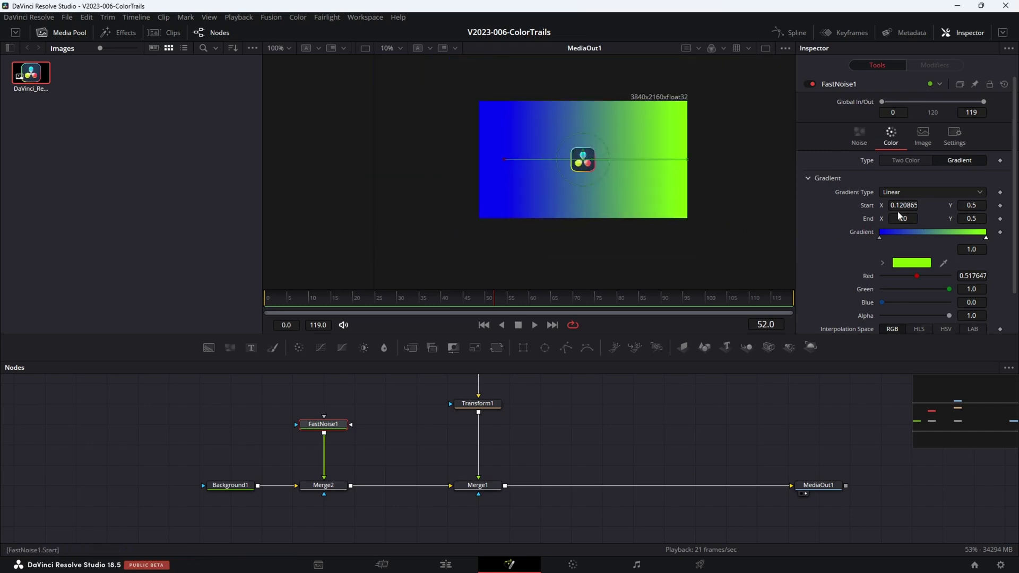
# Move the gradient's start point far outside the frame on the blue side, to about X -1.82, Y 0.49
pyautogui.moveTo(901, 207); pyautogui.dragTo(774, 225)
pyautogui.scroll(-1, 774, 225)
pyautogui.scroll(-2, 655, 251)
pyautogui.moveTo(538, 200); pyautogui.dragTo(413, 202)
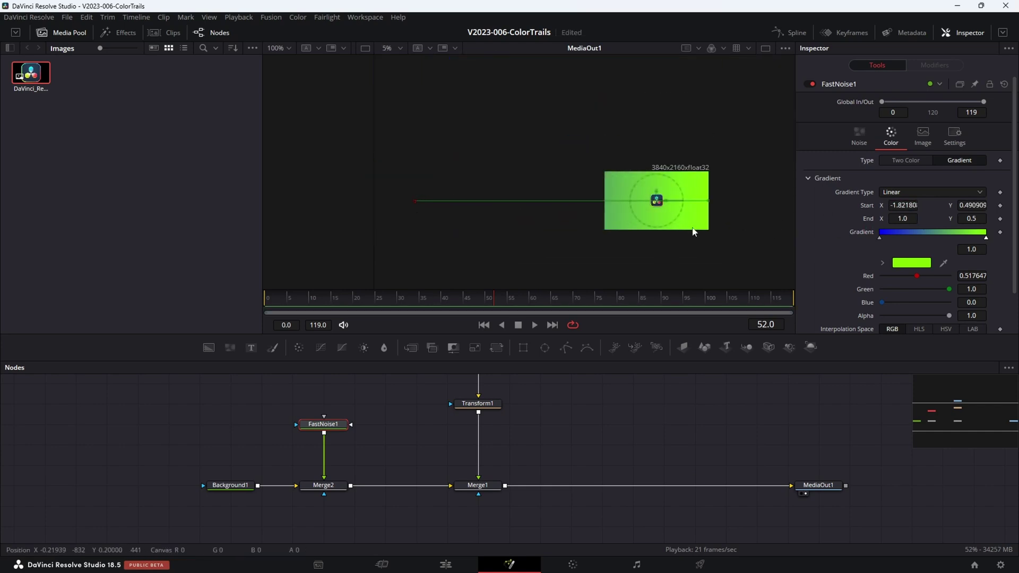
# Move the gradient's end point far outside the frame on the green side, to about X 4.08, Y 0.42
pyautogui.moveTo(905, 220); pyautogui.dragTo(931, 220)
pyautogui.moveTo(724, 202); pyautogui.dragTo(789, 201)
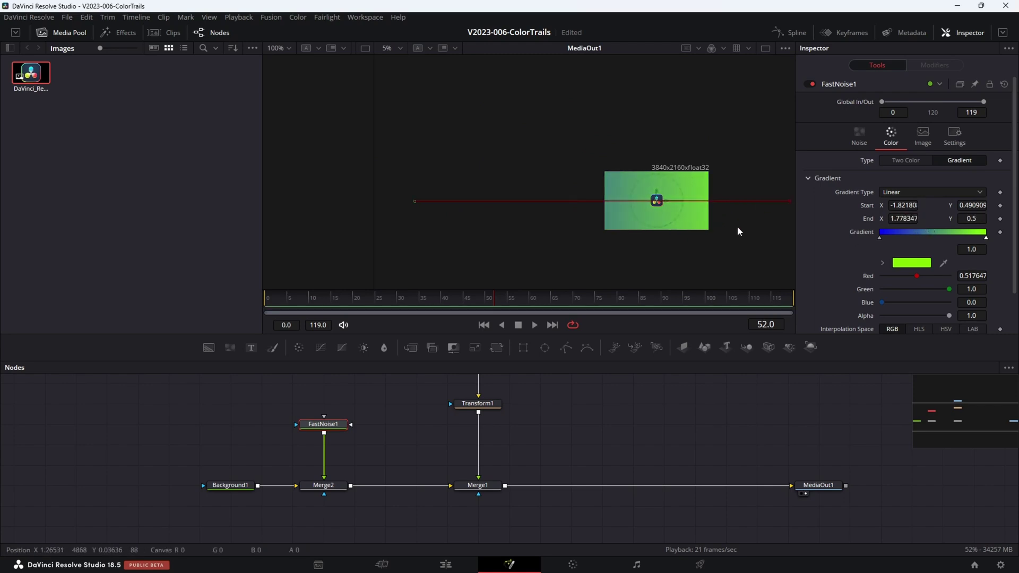
pyautogui.moveTo(737, 228); pyautogui.dragTo(647, 231)
pyautogui.moveTo(701, 205); pyautogui.dragTo(939, 209)
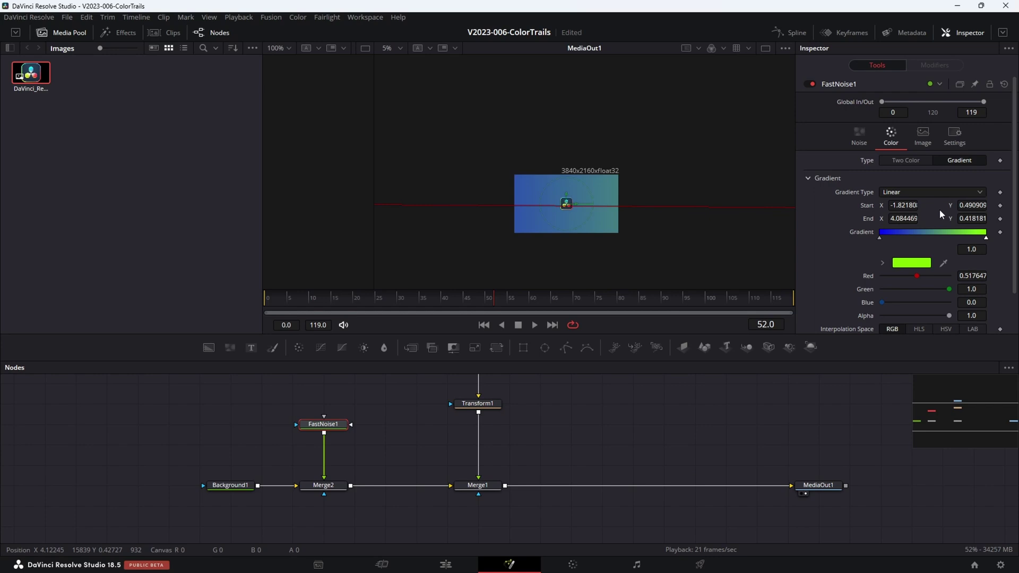
# Add four color stops between the blue and green ends of the gradient, colored red, green, magenta and orange
pyautogui.scroll(5, 581, 207)
pyautogui.scroll(-3, 588, 198)
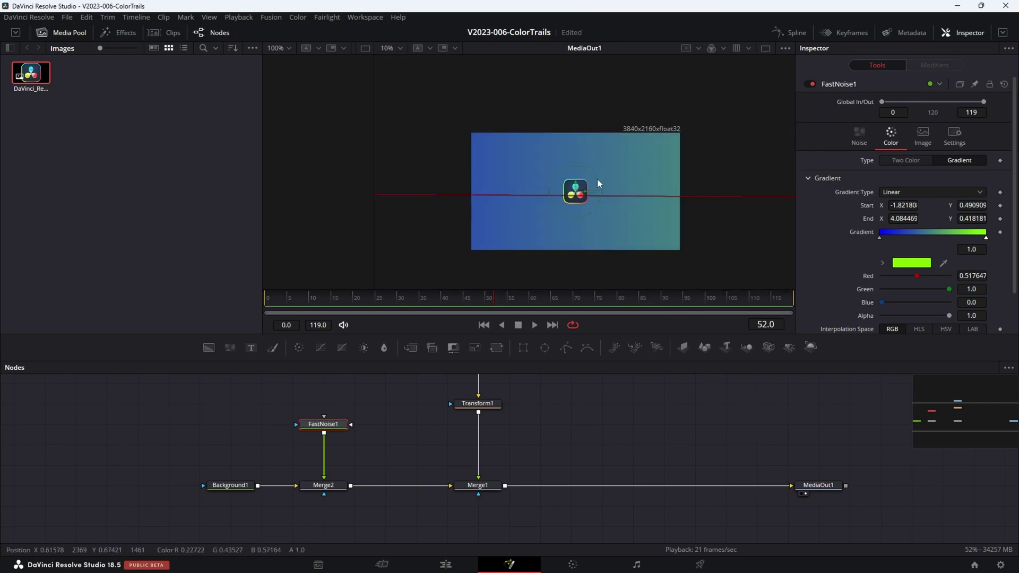
pyautogui.click(905, 237)
pyautogui.click(911, 263)
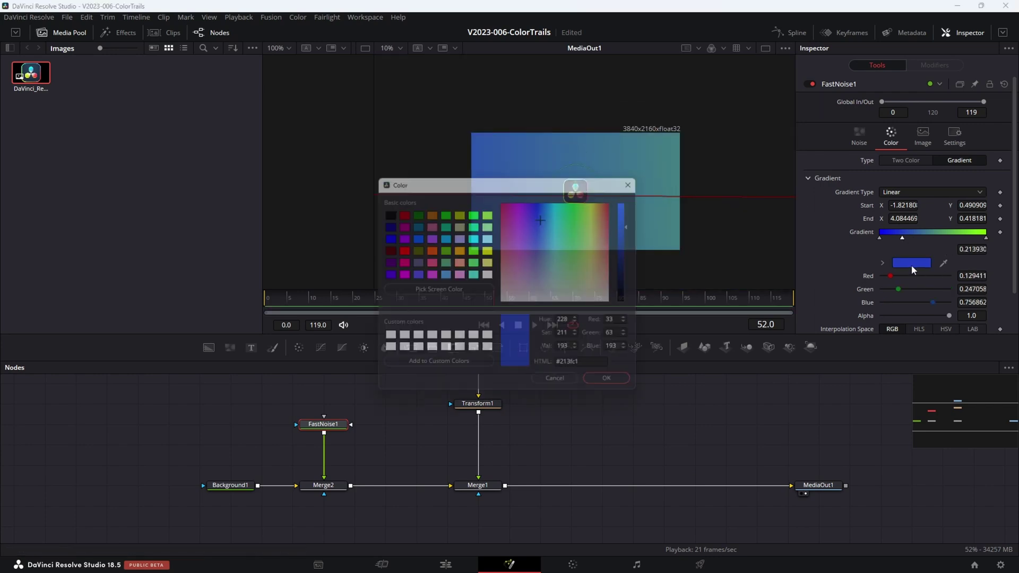
pyautogui.click(503, 199)
pyautogui.click(614, 209)
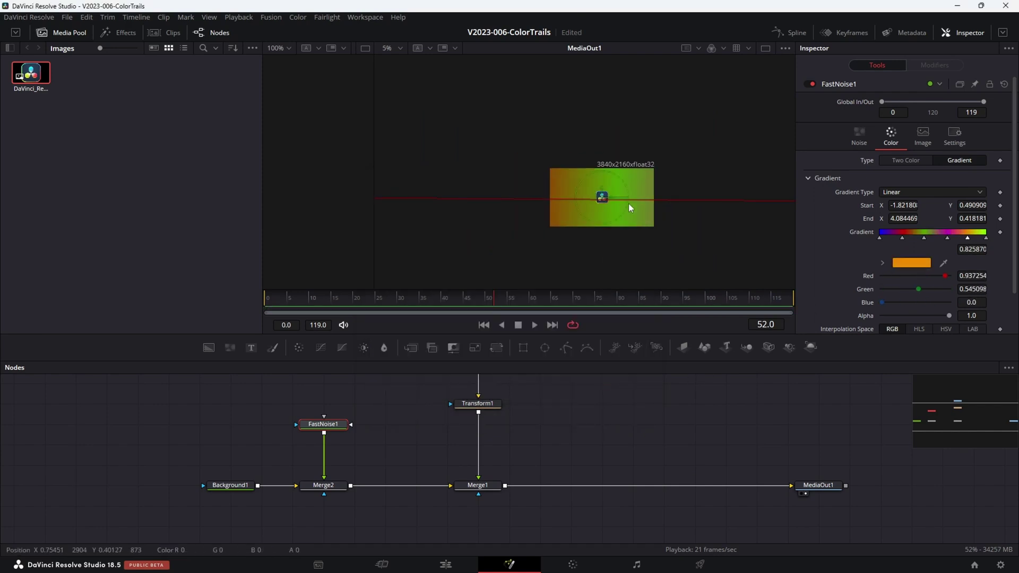
# Move the gradient's start point to about X -5.69, Y 0.47 and its end point to about X 9.60, Y 0.42, far outside the frame
pyautogui.scroll(-3, 628, 204)
pyautogui.moveTo(535, 204); pyautogui.dragTo(440, 206)
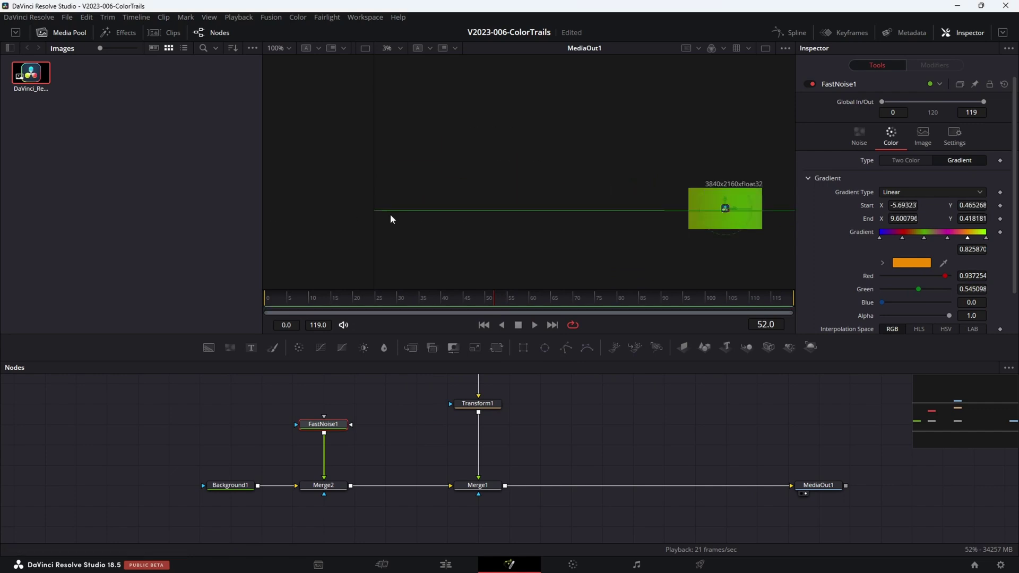
pyautogui.scroll(-2, 664, 205)
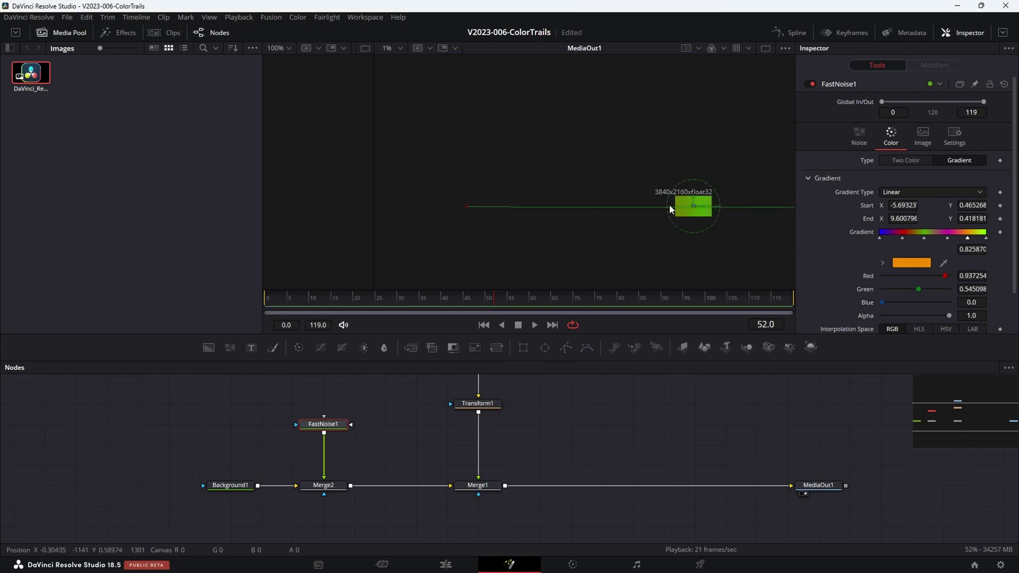
pyautogui.scroll(4, 727, 221)
pyautogui.scroll(-3, 728, 220)
pyautogui.moveTo(726, 222); pyautogui.dragTo(632, 205)
pyautogui.scroll(-1, 632, 205)
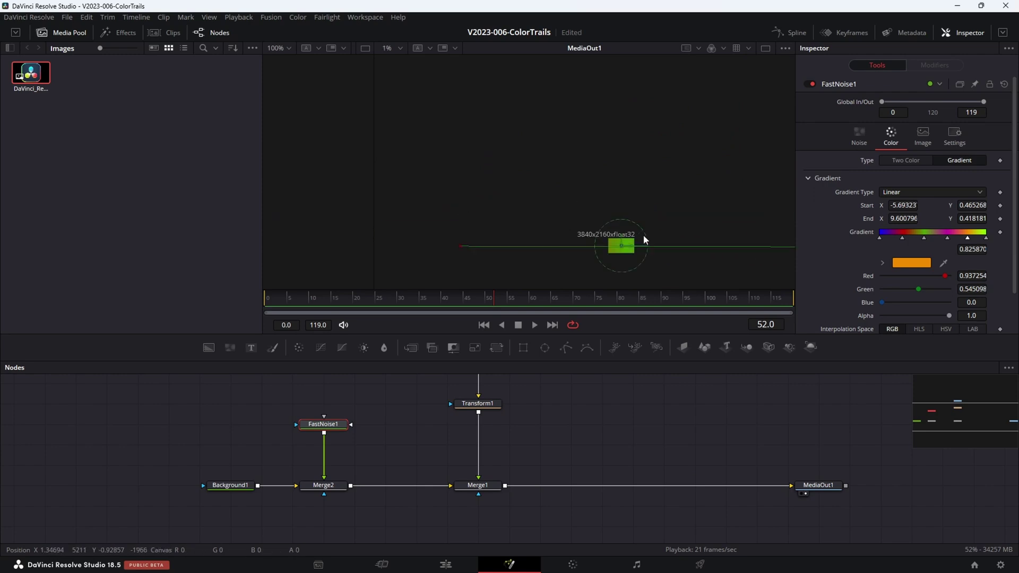
pyautogui.hotkey('ctrl', 'f')
# Test how the gradient shifts by setting its Offset to -0.5 and to about 0.13
pyautogui.click(924, 239)
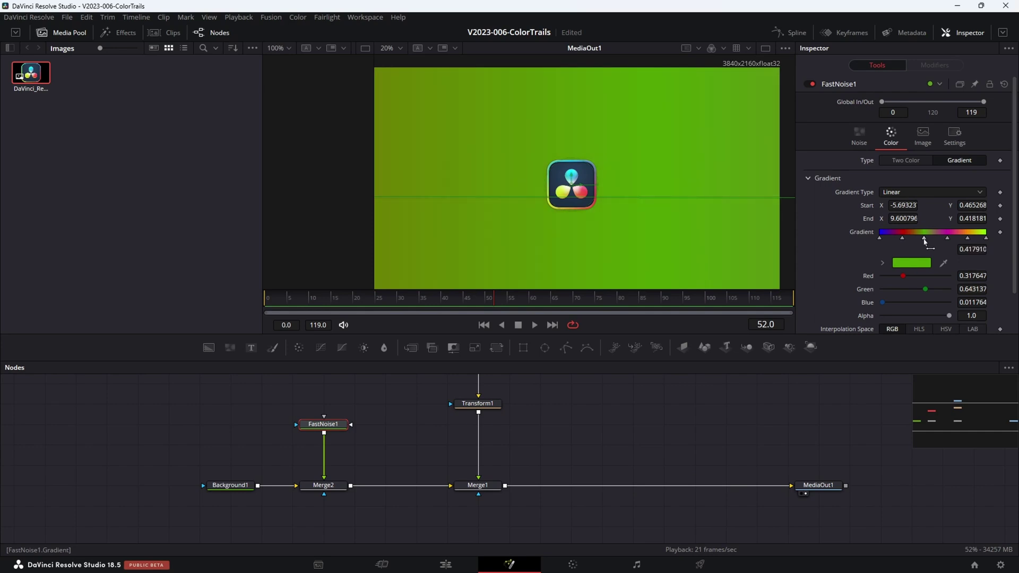
pyautogui.scroll(-1, 732, 154)
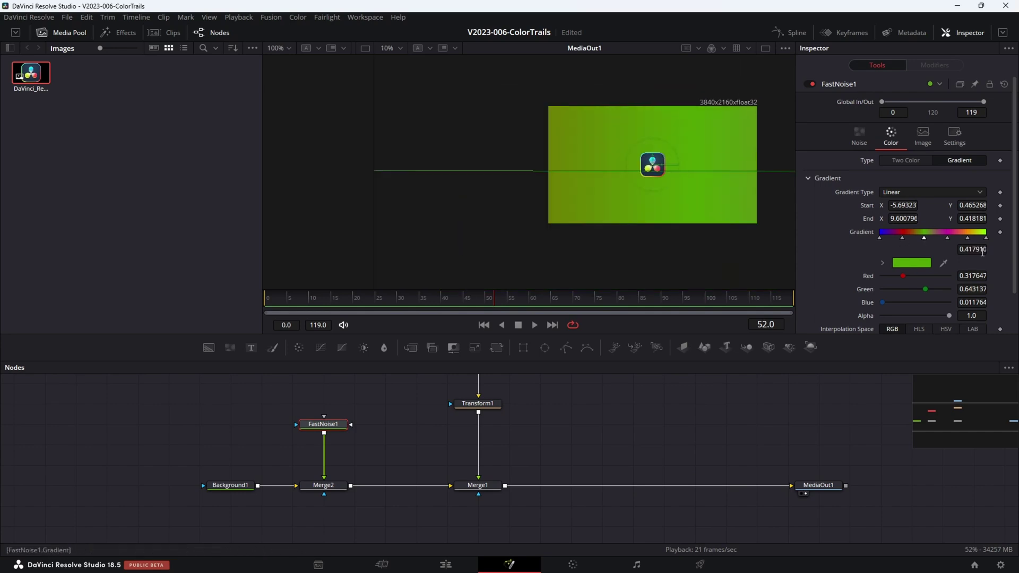
pyautogui.scroll(-2, 985, 256)
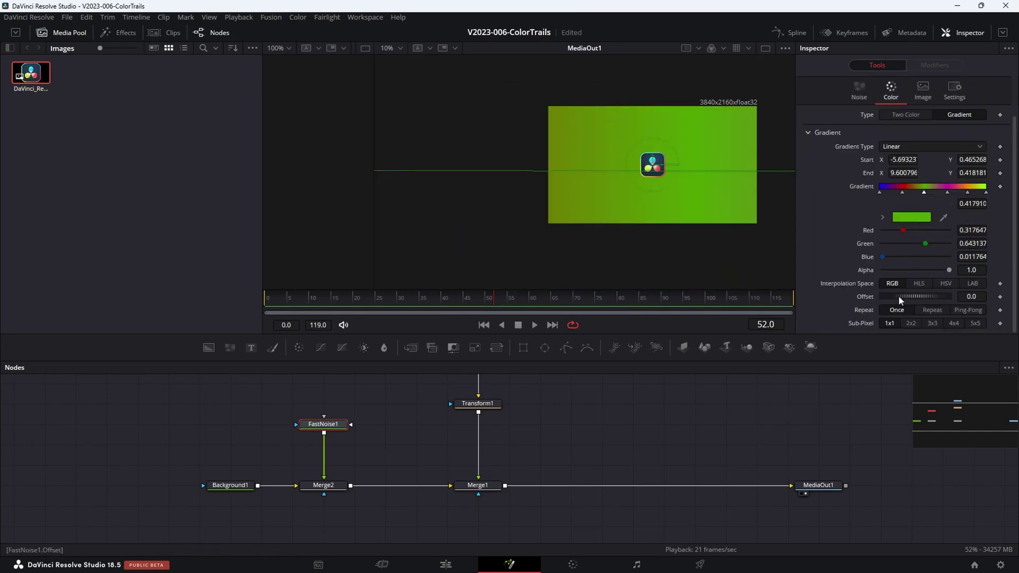
pyautogui.moveTo(912, 298); pyautogui.dragTo(982, 297)
pyautogui.click(979, 297)
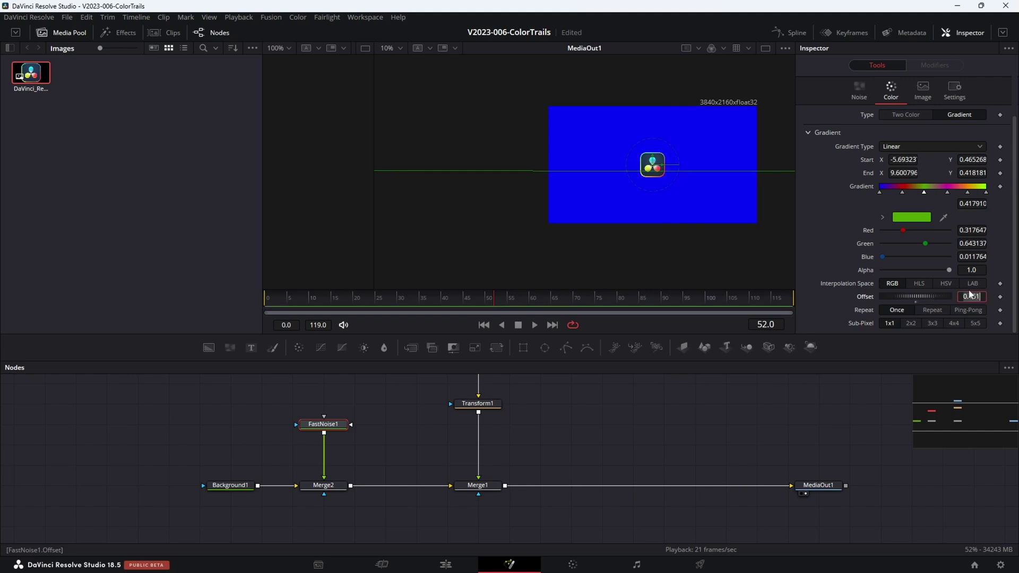
pyautogui.press('Return')
pyautogui.press('Return')
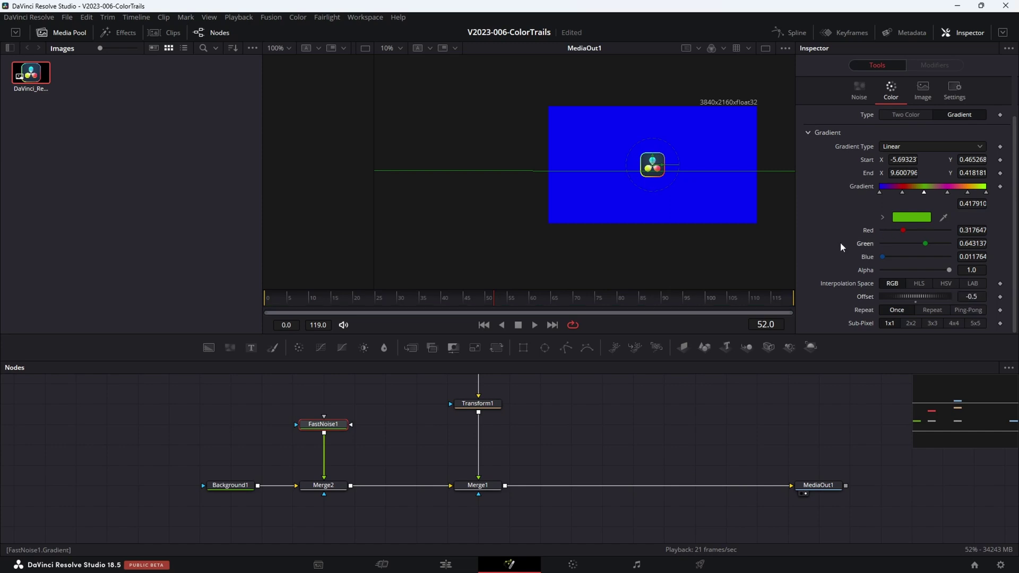
pyautogui.moveTo(921, 295)
pyautogui.mouseDown()
pyautogui.moveTo(940, 298)
pyautogui.moveTo(906, 296)
pyautogui.moveTo(938, 295)
pyautogui.mouseUp()
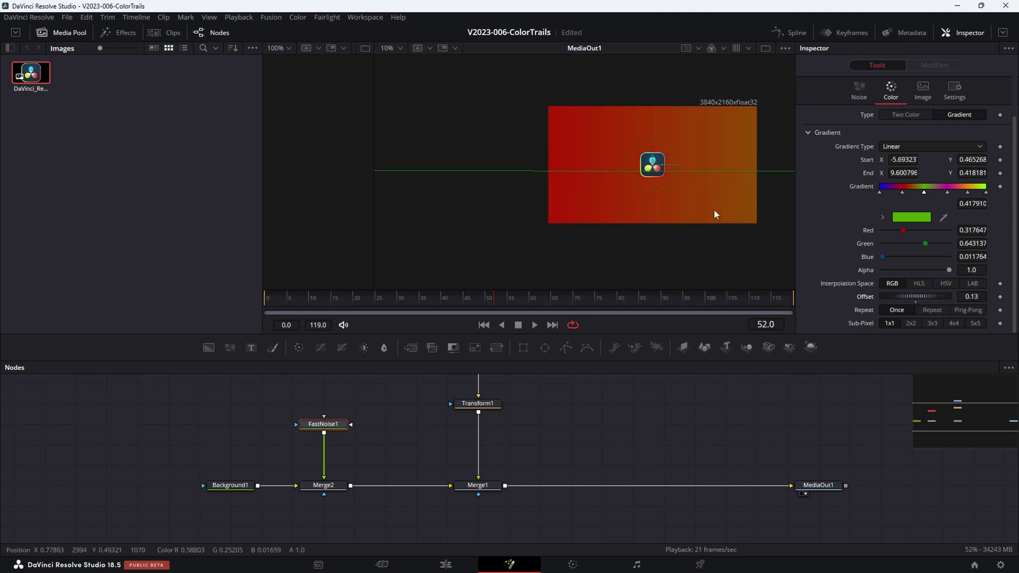
# Try moving the gradient's start and end points to the frame's side edges, and undo both moves
pyautogui.scroll(-1, 664, 189)
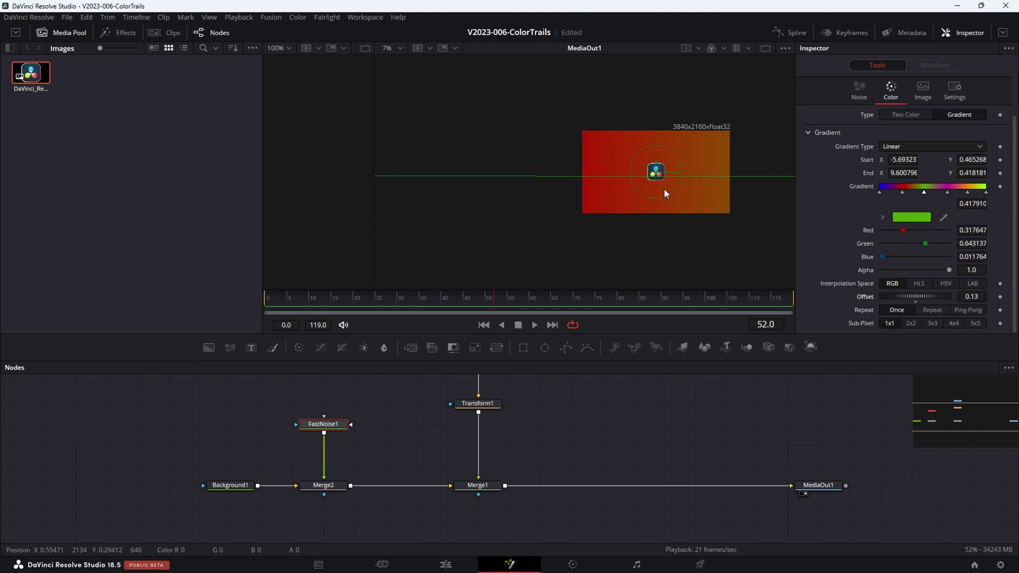
pyautogui.scroll(-4, 578, 194)
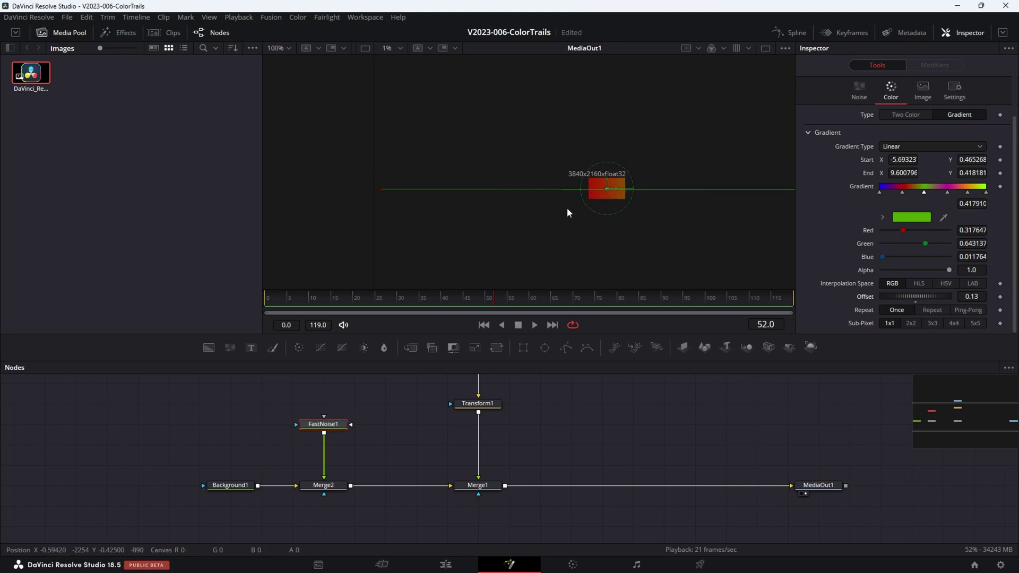
pyautogui.moveTo(380, 189); pyautogui.dragTo(604, 189)
pyautogui.moveTo(739, 200); pyautogui.dragTo(424, 199)
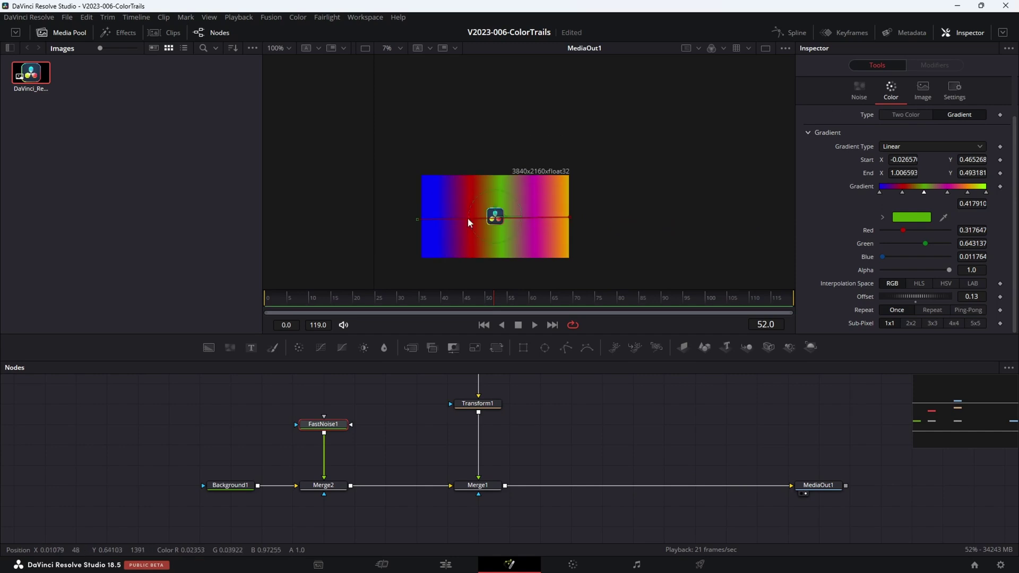
pyautogui.hotkey('ctrl', 'z')
pyautogui.hotkey('ctrl', 'z')
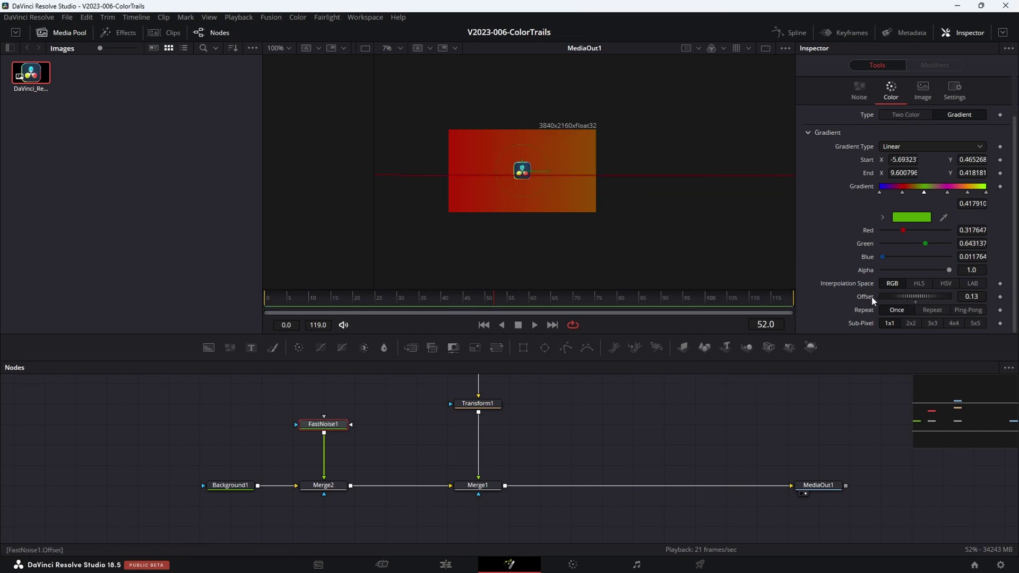
# From frame 0, modify the gradient's Offset with Anim Curves and set the modifier's scaling Offset to -0.5
pyautogui.click(340, 297)
pyautogui.rightClick(865, 295)
pyautogui.moveTo(896, 339)
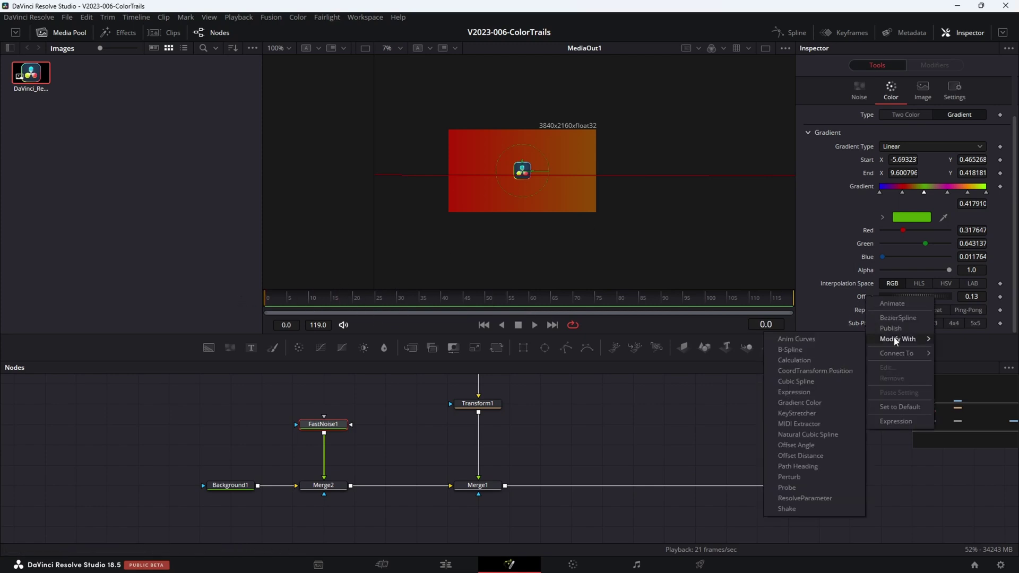
pyautogui.click(823, 342)
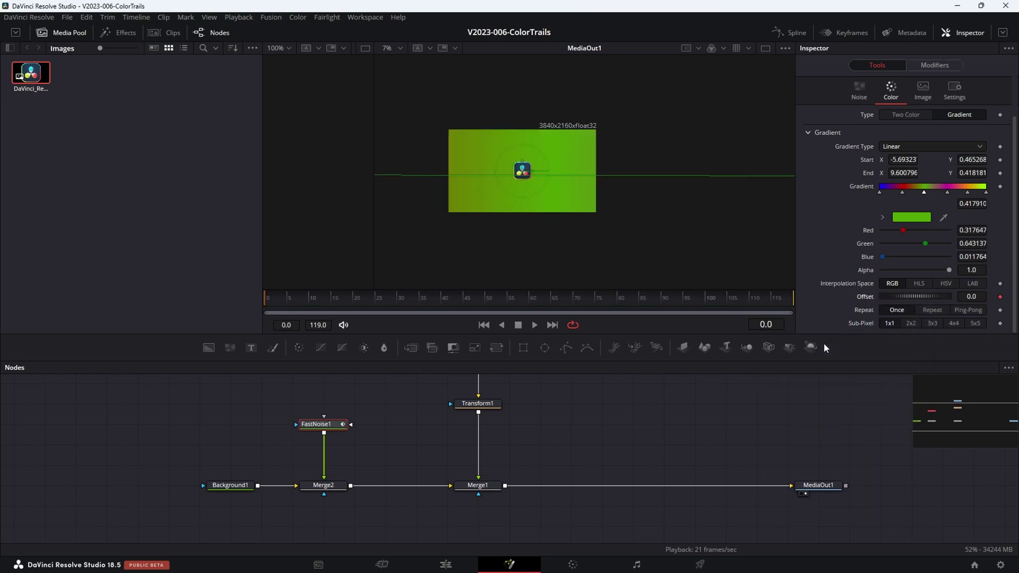
pyautogui.click(935, 66)
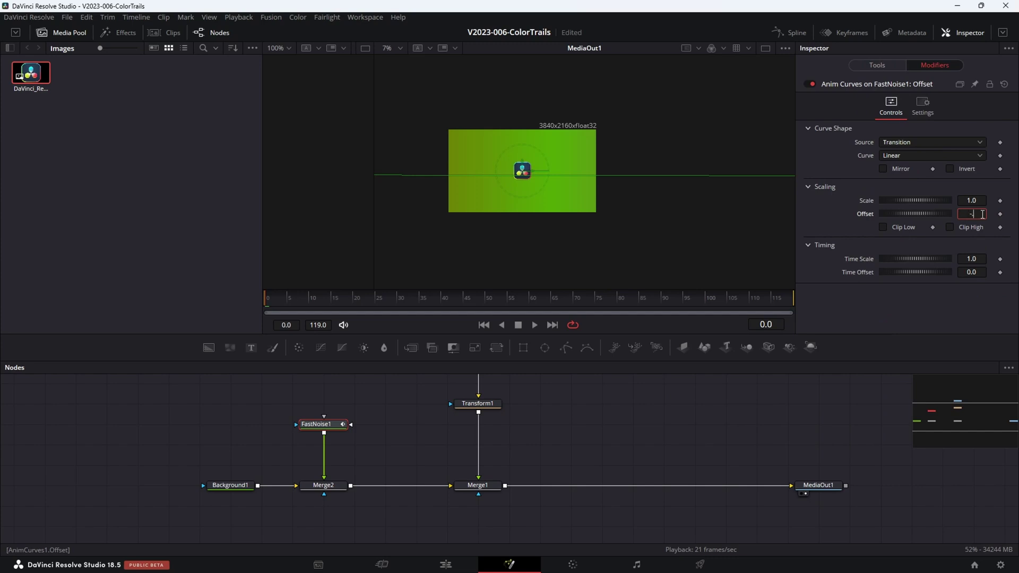
pyautogui.press('Return')
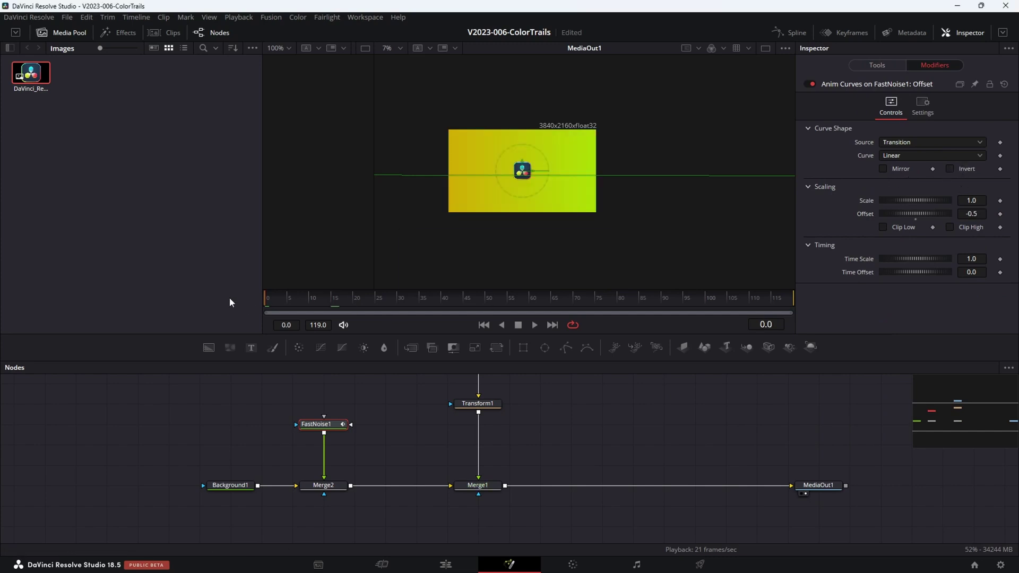
# Scrub the timeline to check the animated gradient colors, and shift the red color stop to about 0.19
pyautogui.moveTo(458, 307); pyautogui.dragTo(792, 306)
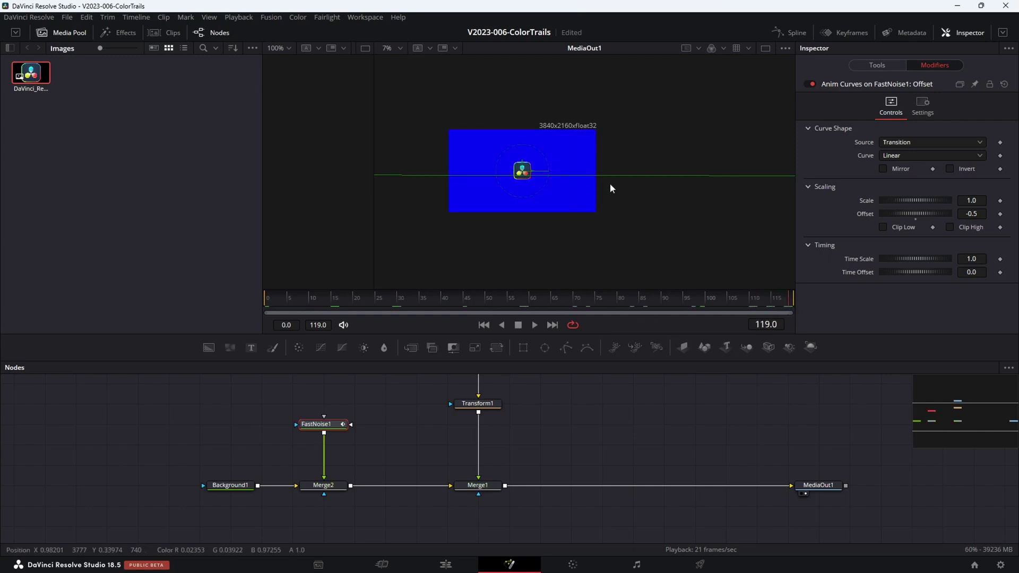
pyautogui.click(876, 65)
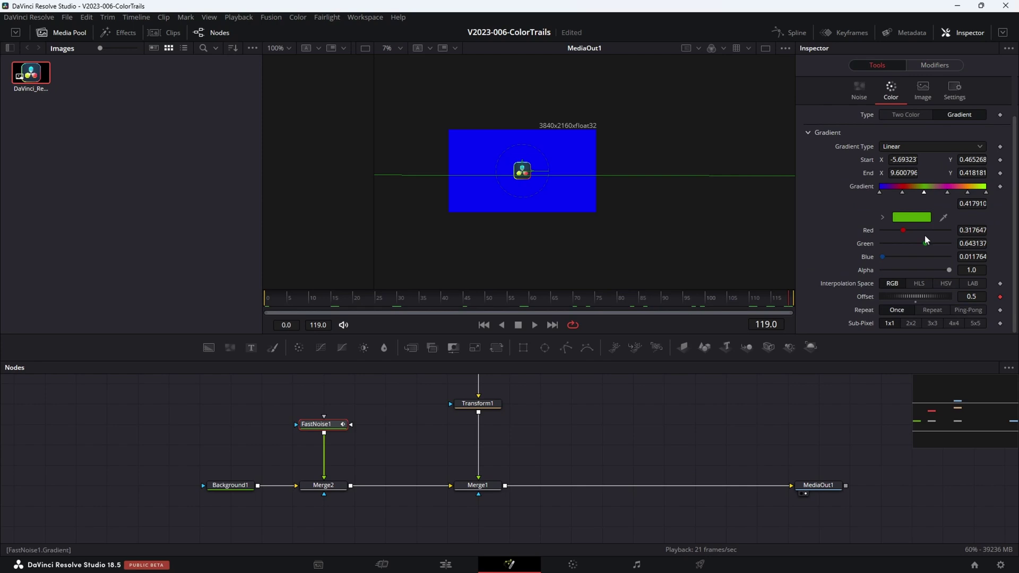
pyautogui.moveTo(546, 297)
pyautogui.mouseDown()
pyautogui.moveTo(433, 301)
pyautogui.moveTo(550, 307)
pyautogui.moveTo(543, 313)
pyautogui.mouseUp()
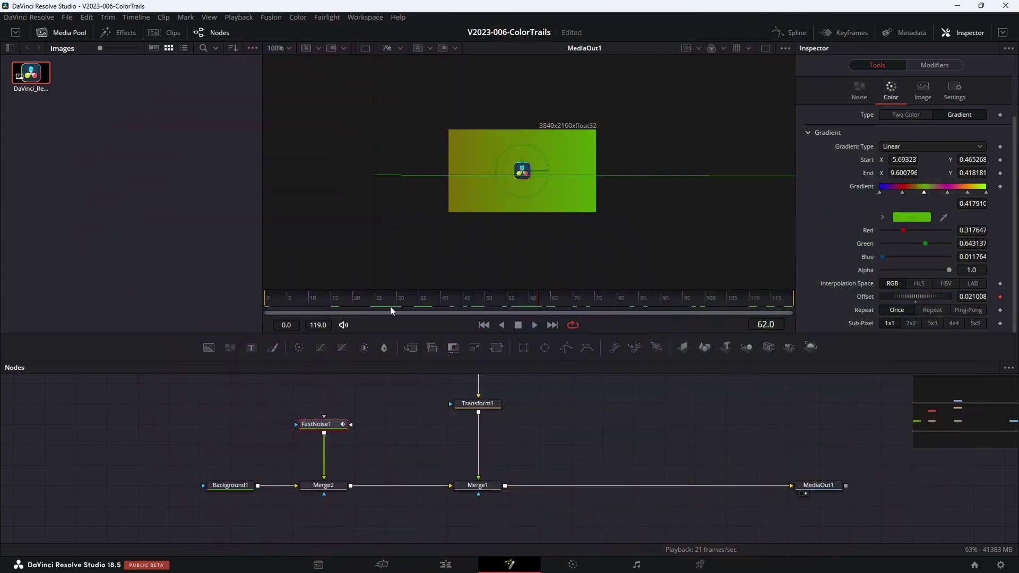
pyautogui.click(900, 193)
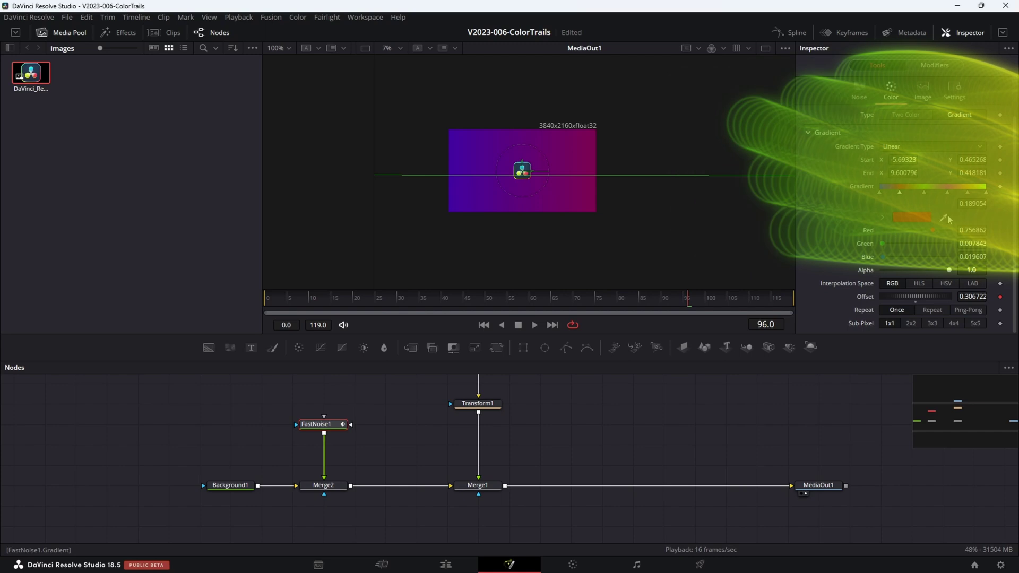
# Rearrange the logo's source and Transform1 nodes and connect Transform1's output to FastNoise1's effect mask input
pyautogui.moveTo(432, 411); pyautogui.dragTo(443, 462)
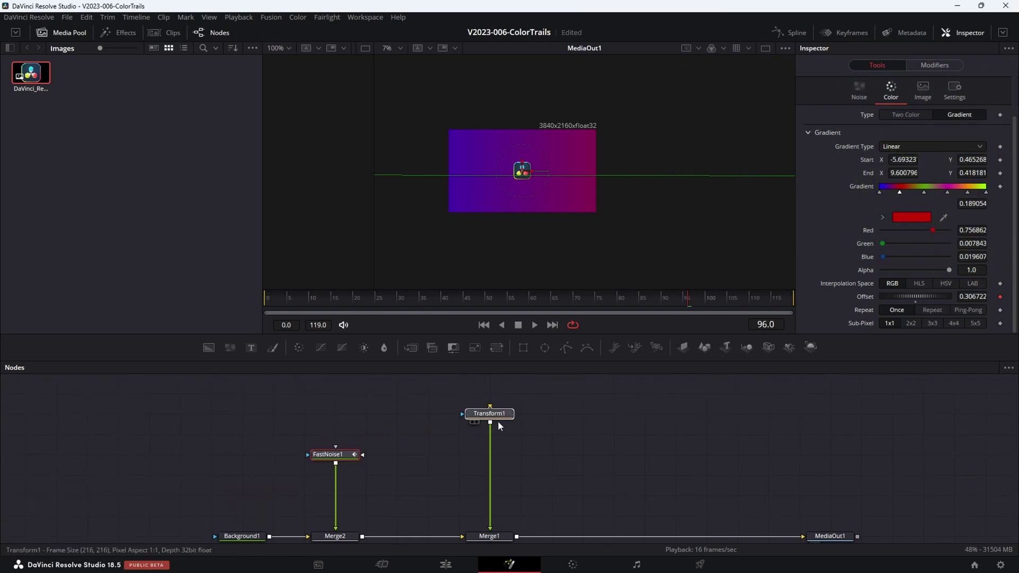
pyautogui.moveTo(497, 417); pyautogui.dragTo(497, 397)
pyautogui.moveTo(491, 457); pyautogui.dragTo(491, 437)
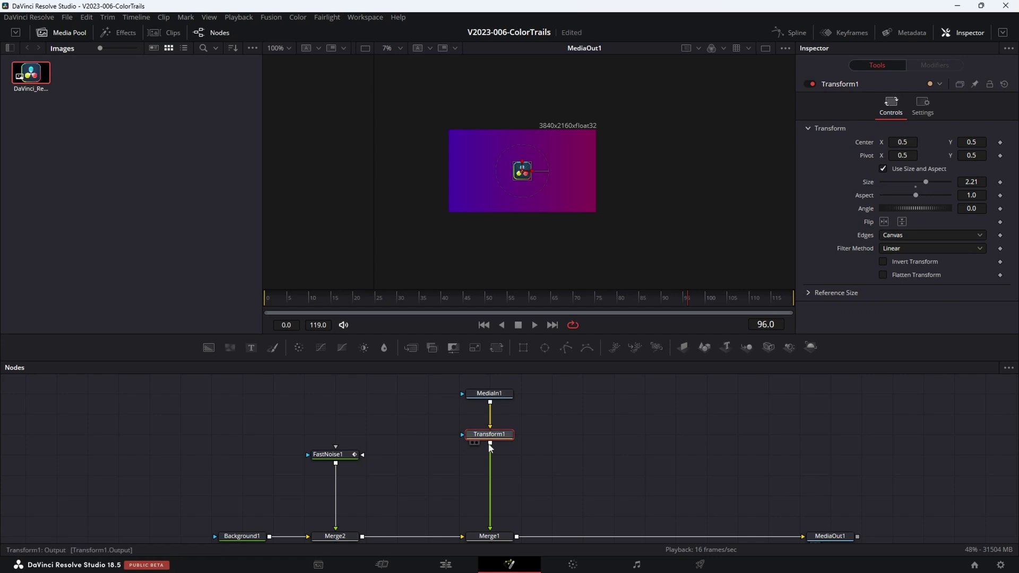
pyautogui.moveTo(489, 443); pyautogui.dragTo(308, 460)
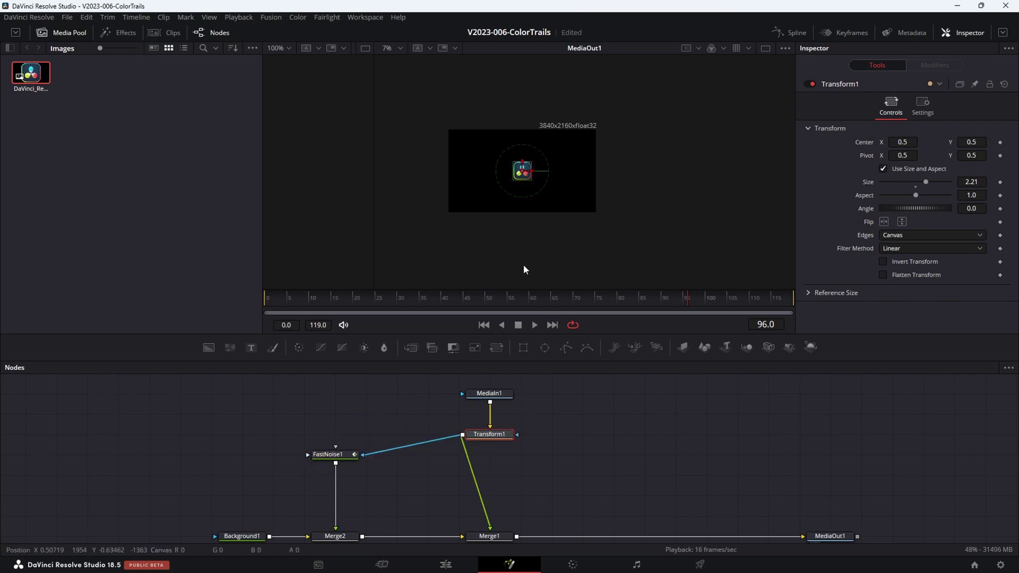
pyautogui.scroll(5, 517, 197)
pyautogui.scroll(-2, 552, 133)
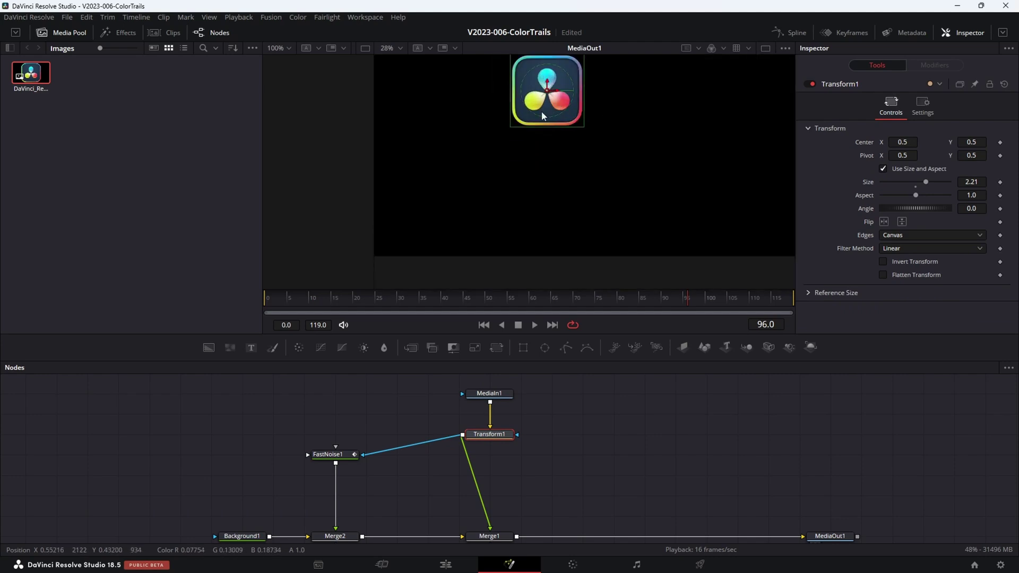
# Insert a Duplicate node after FastNoise1 with 25 copies and a Time Offset of -0.5
pyautogui.moveTo(534, 436); pyautogui.dragTo(587, 398)
pyautogui.scroll(-1, 557, 407)
pyautogui.click(387, 418)
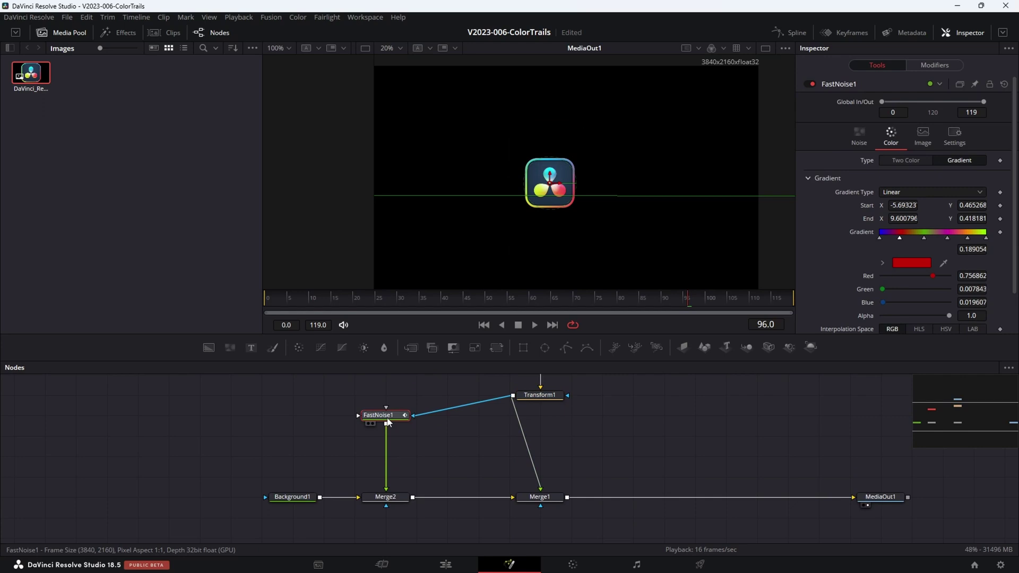
pyautogui.hotkey('shift', 'space')
pyautogui.write('dup')
pyautogui.press('Return')
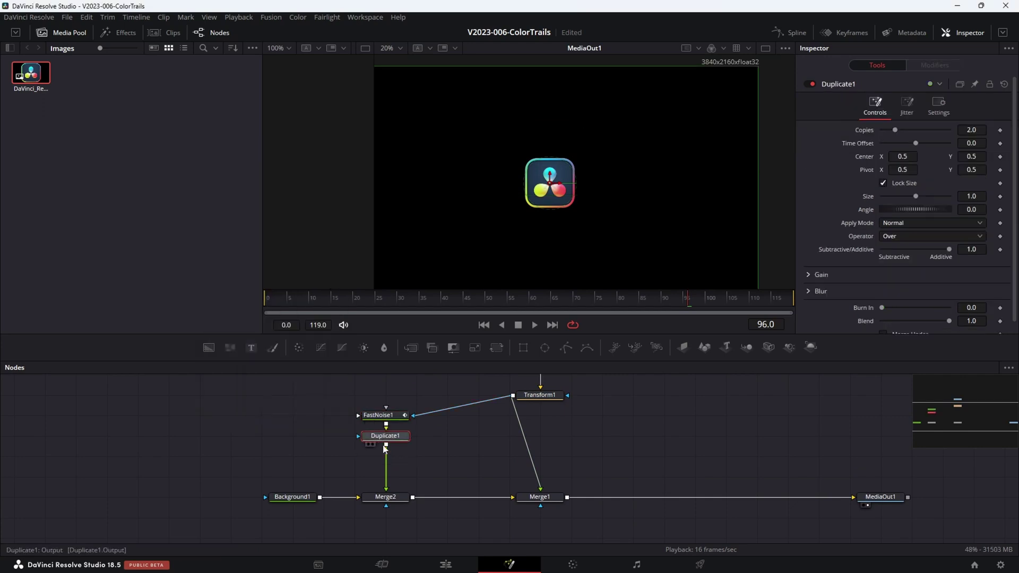
pyautogui.click(975, 130)
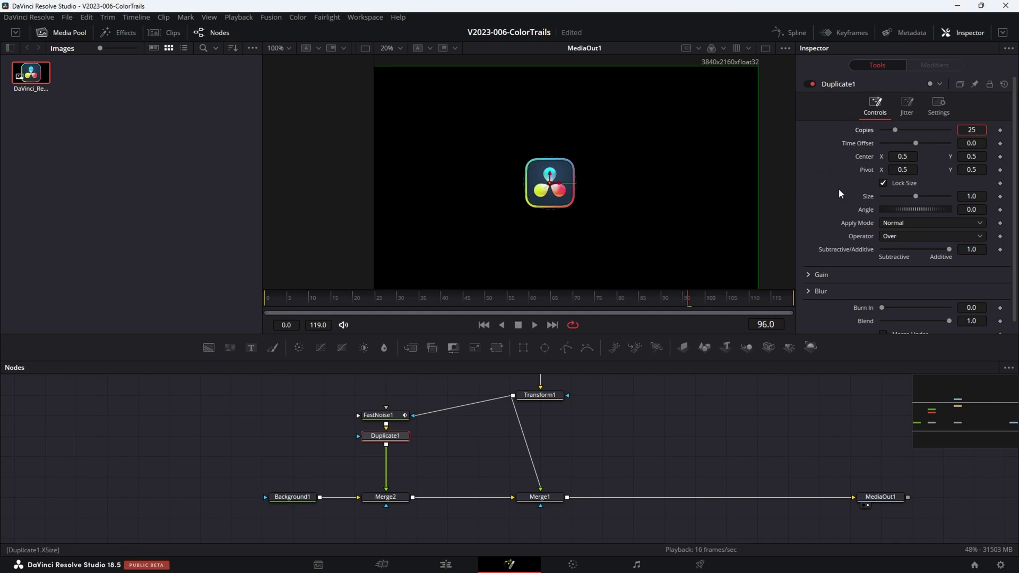
pyautogui.click(970, 143)
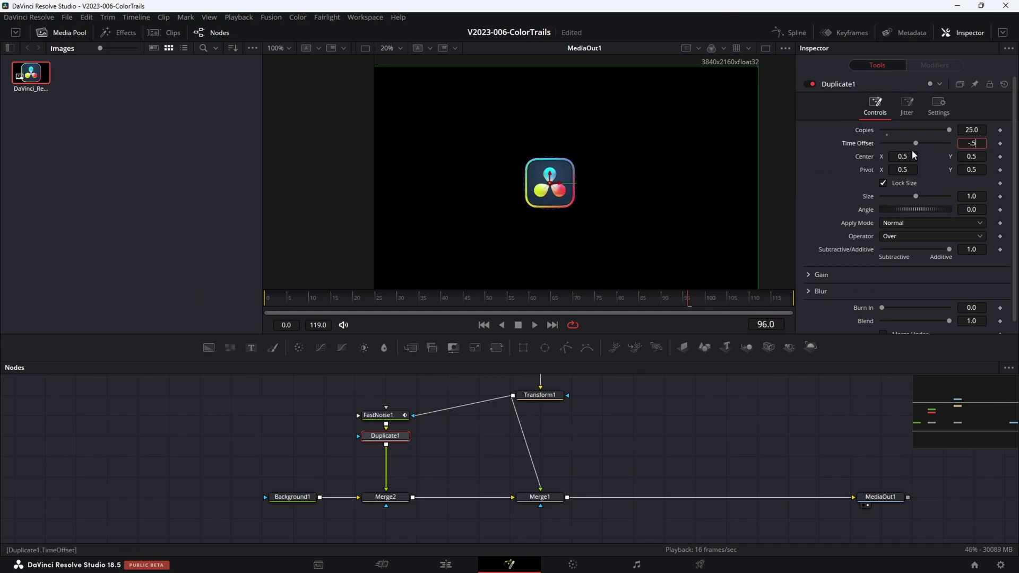
# Keyframe Transform1's Center from about X -5.31, Y 4.01 at frame 0 to about X 6.72, Y -2.15 at frame 105
pyautogui.click(540, 394)
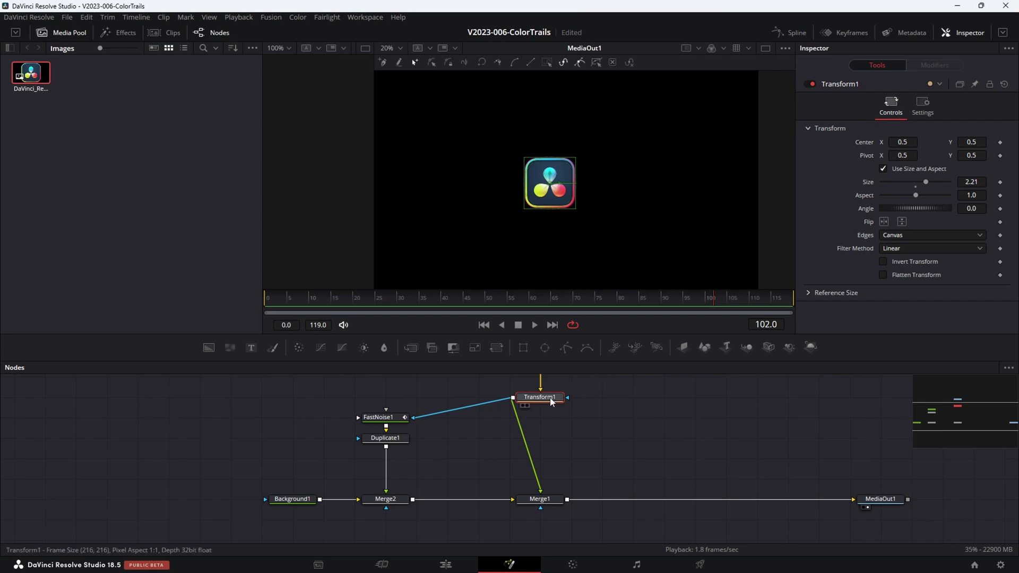
pyautogui.click(265, 299)
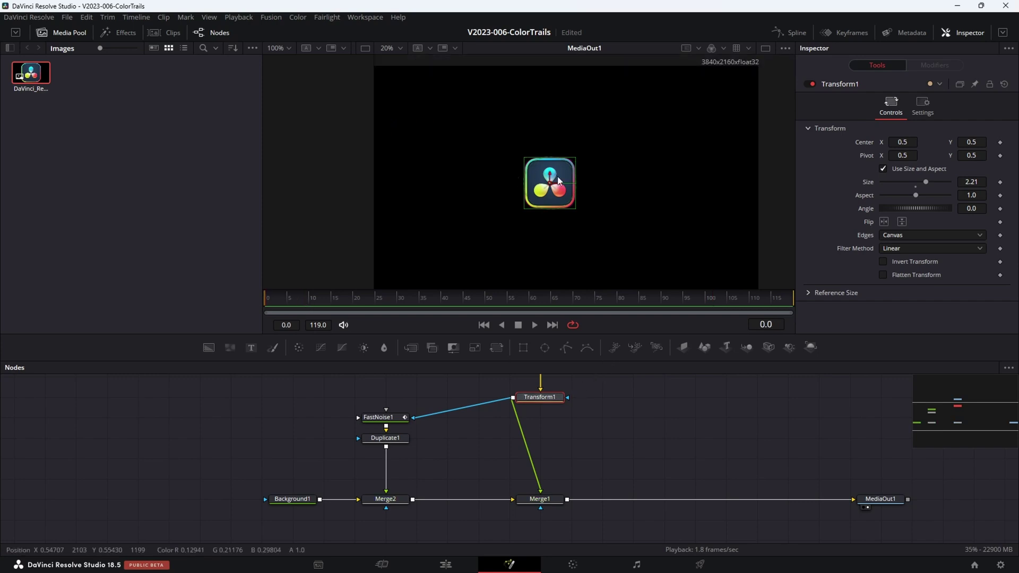
pyautogui.moveTo(549, 182); pyautogui.dragTo(394, 88)
pyautogui.click(1000, 142)
pyautogui.click(727, 296)
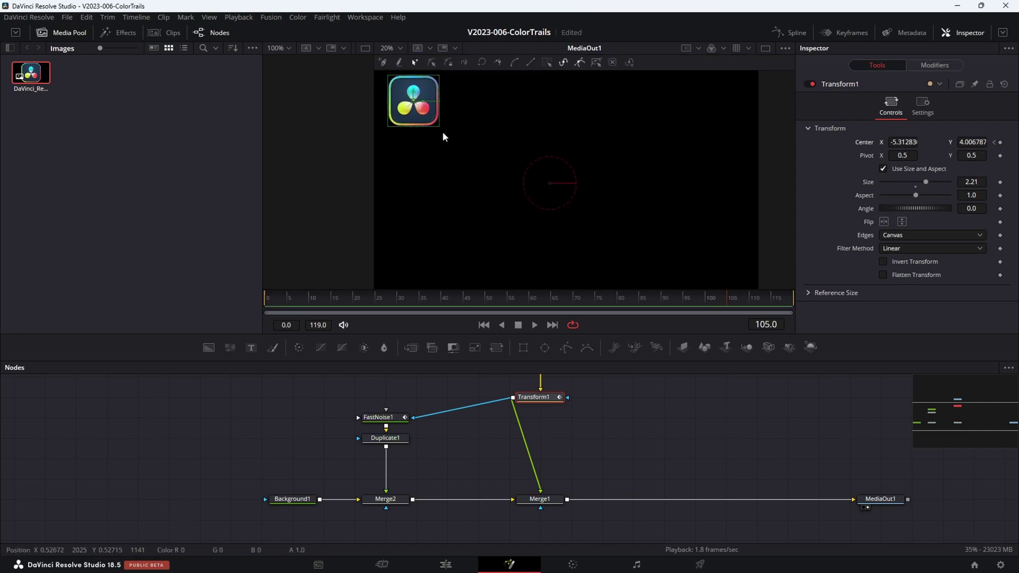
pyautogui.moveTo(413, 101); pyautogui.dragTo(697, 249)
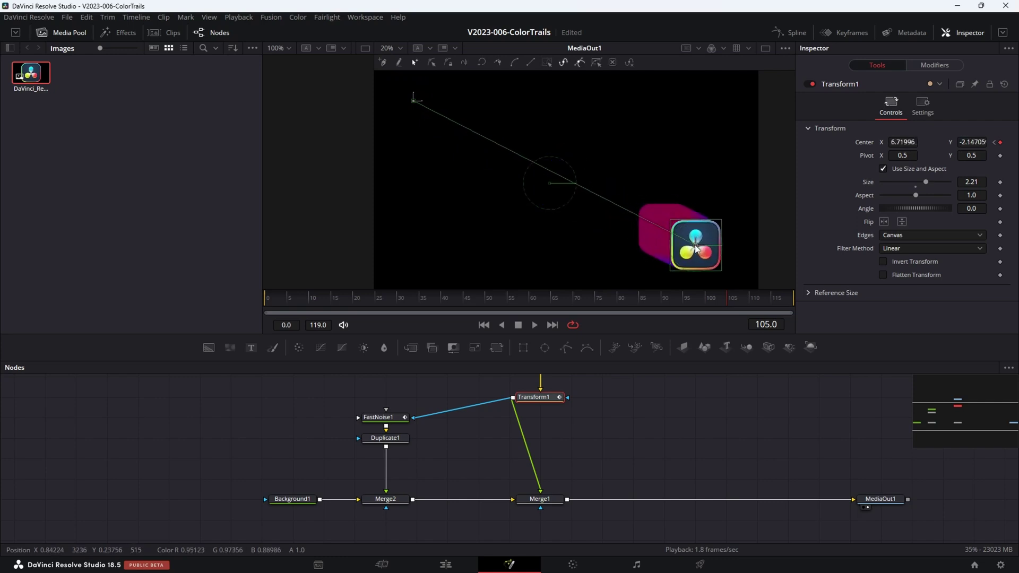
# Play the animation from frame 0 and check the color trail behind the moving logo, including around frame 61
pyautogui.moveTo(366, 297); pyautogui.dragTo(233, 292)
pyautogui.press('space')
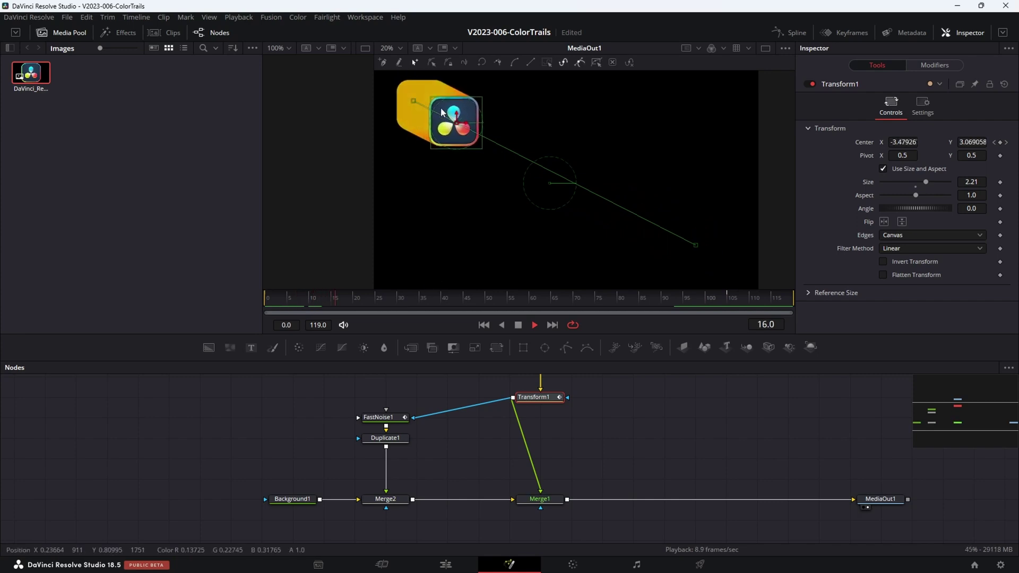
pyautogui.press('space')
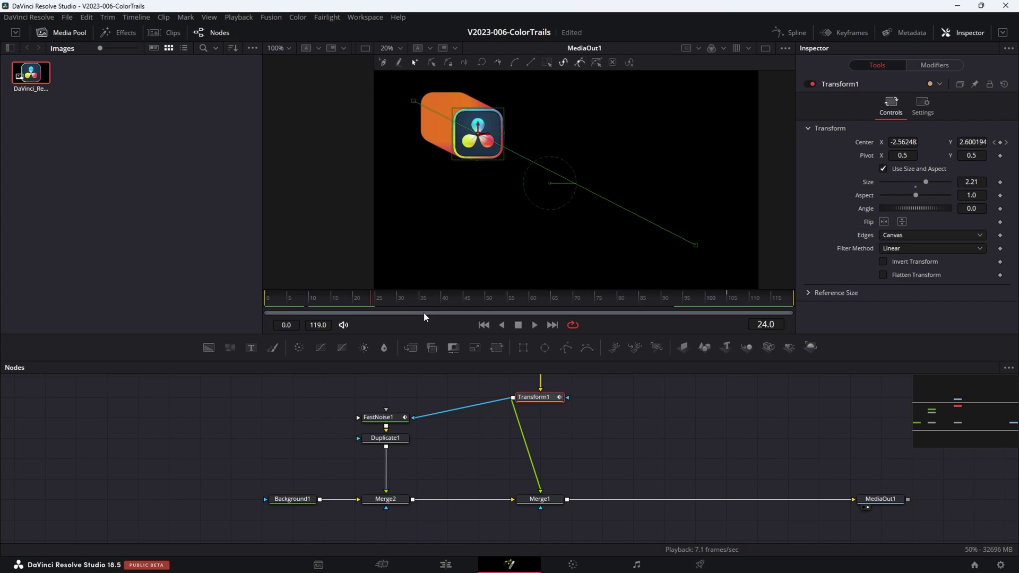
pyautogui.click(535, 306)
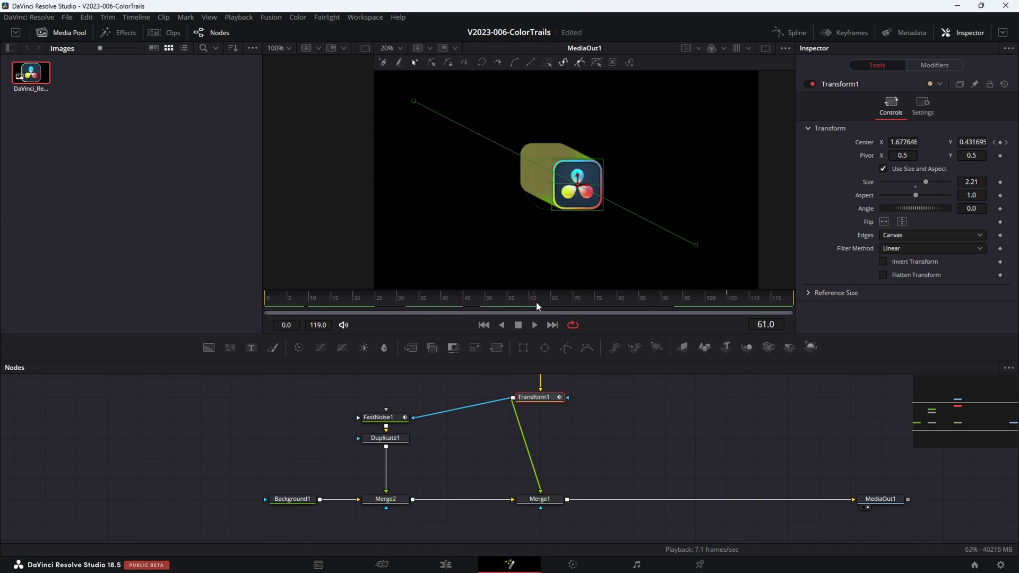
# Insert an Edge Detect node after Duplicate1 and preview the outlined trail at several points up to frame 44
pyautogui.click(386, 447)
pyautogui.hotkey('shift', 'space')
pyautogui.write('ed')
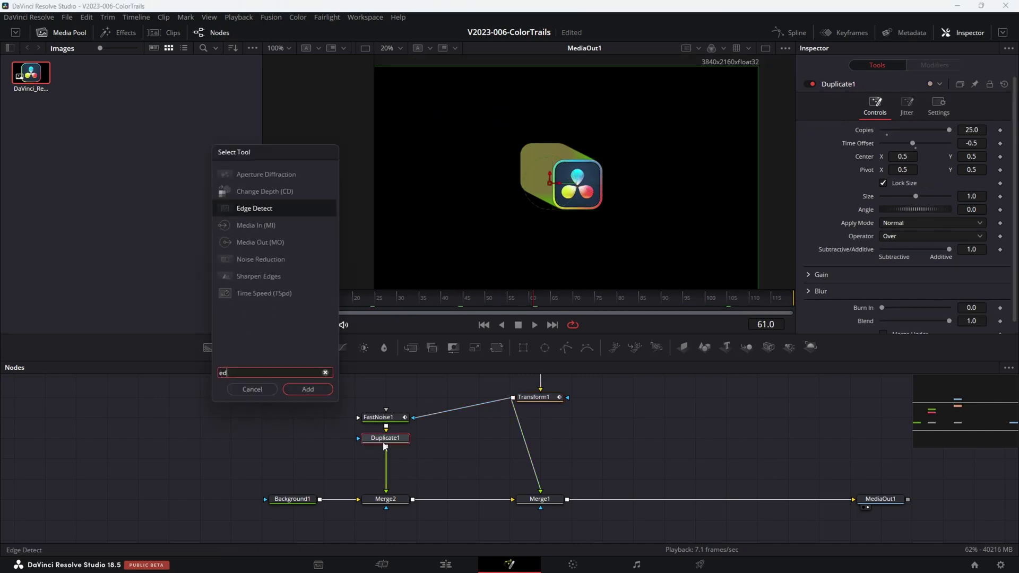
pyautogui.press('Return')
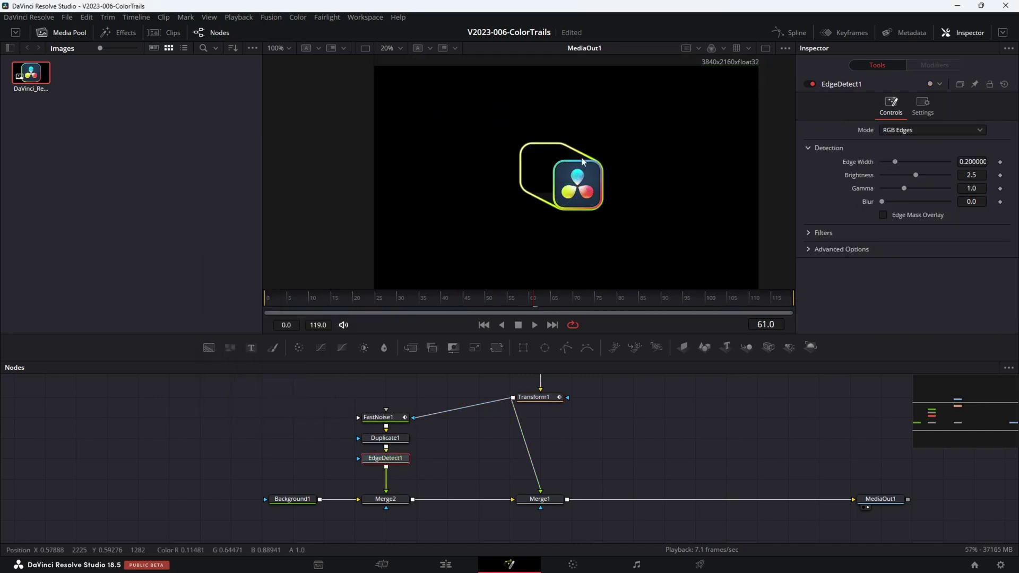
pyautogui.click(347, 298)
pyautogui.press('space')
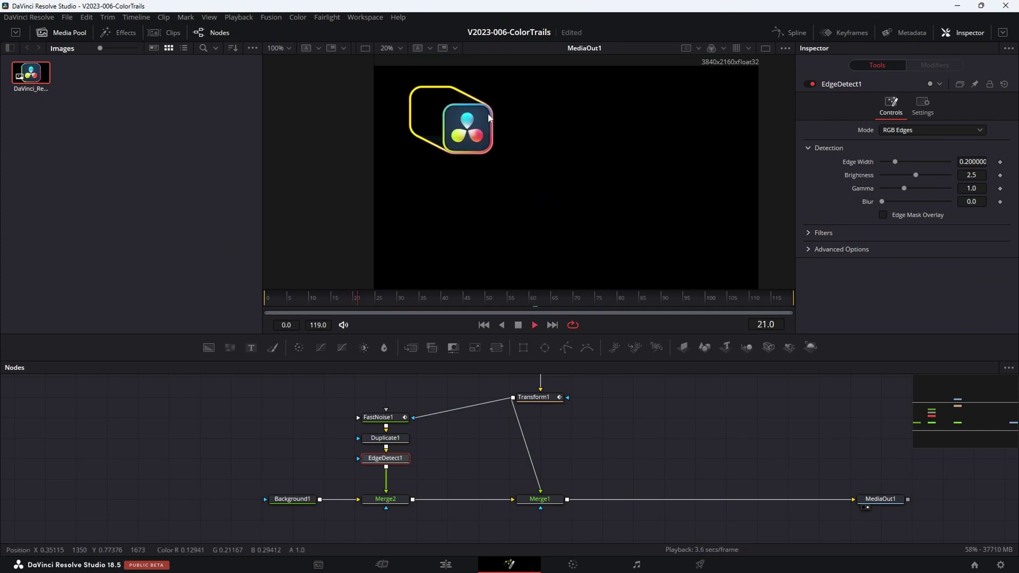
pyautogui.click(460, 300)
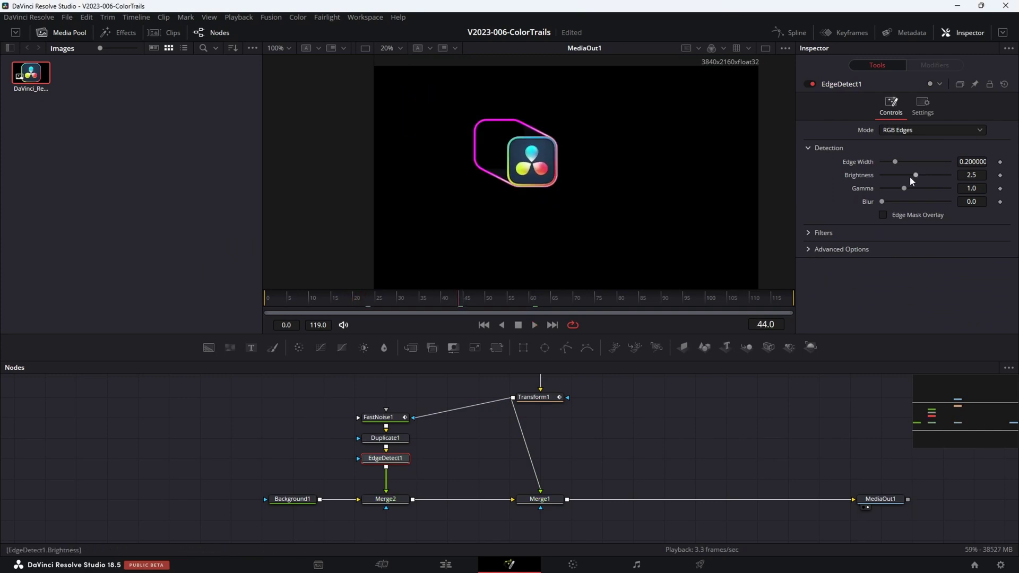
# Set EdgeDetect1's Blend to about 0.441, preview the trail further along the animation, and set Duplicate1's Copies to 50
pyautogui.click(920, 109)
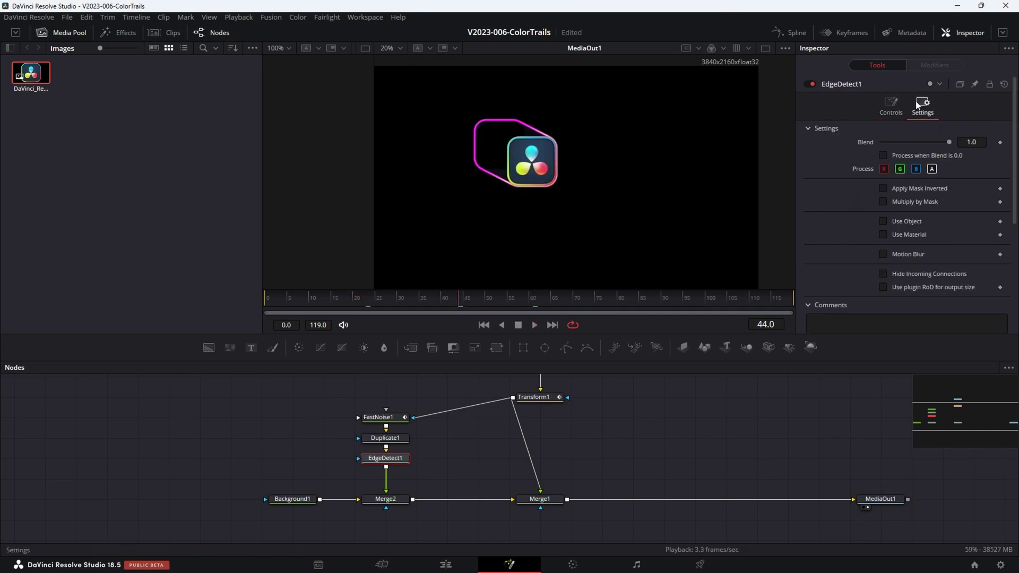
pyautogui.moveTo(949, 143); pyautogui.dragTo(911, 139)
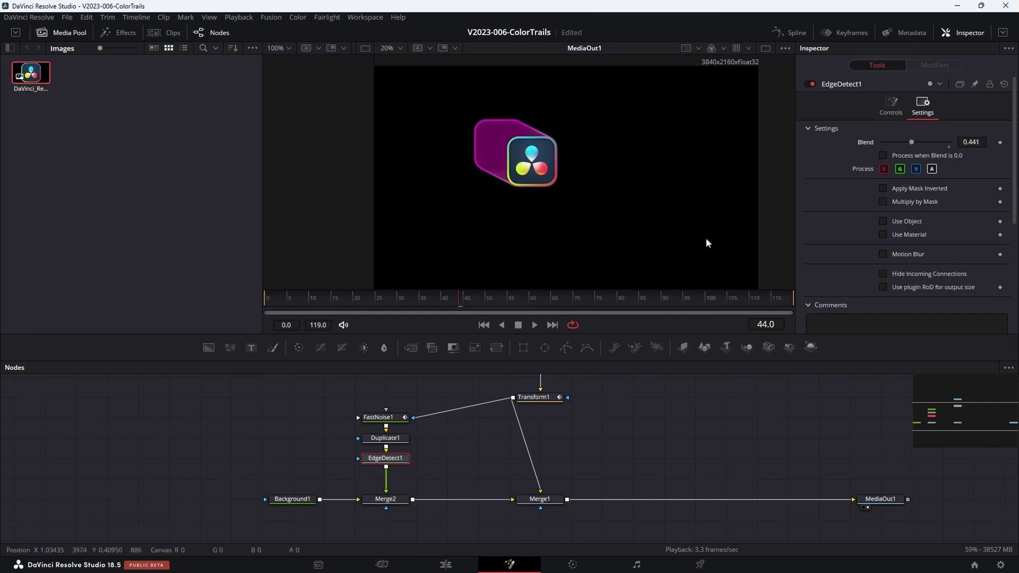
pyautogui.click(599, 305)
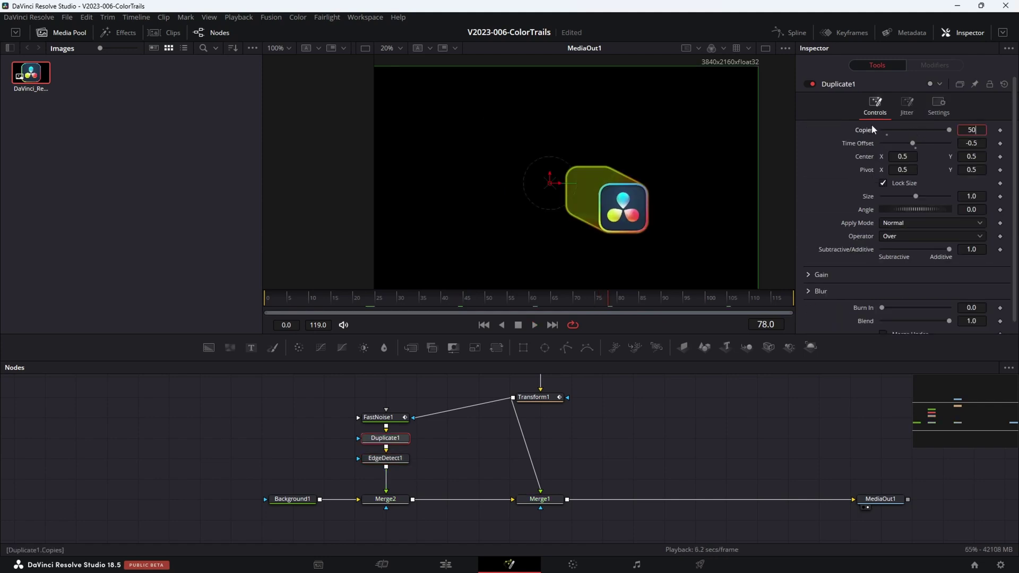
pyautogui.click(825, 179)
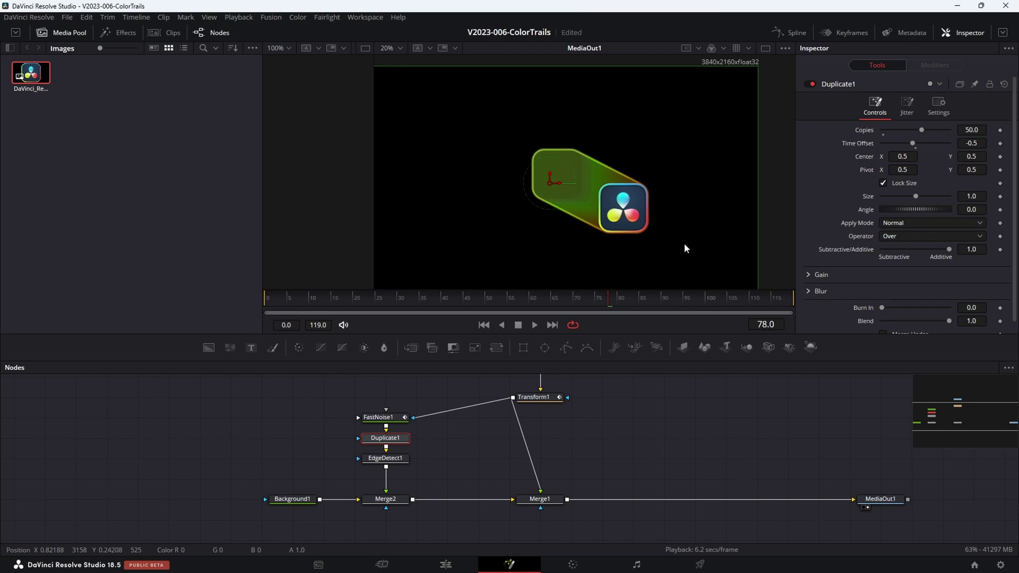
# Show FastNoise1 in the viewer and scrub the timeline to examine how the logo-shaped mask changes color
pyautogui.click(372, 417)
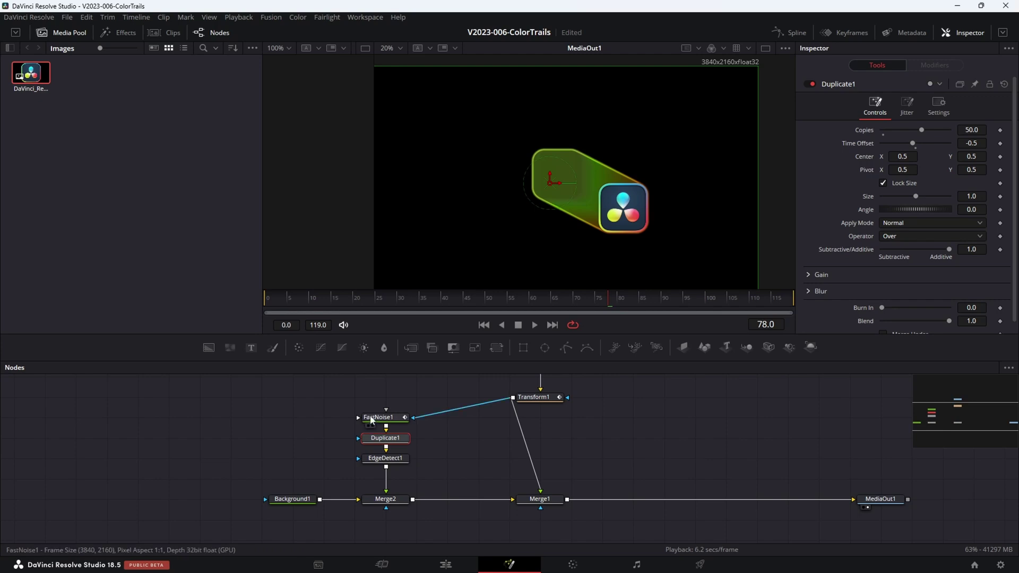
pyautogui.press('2')
pyautogui.moveTo(660, 300); pyautogui.dragTo(400, 293)
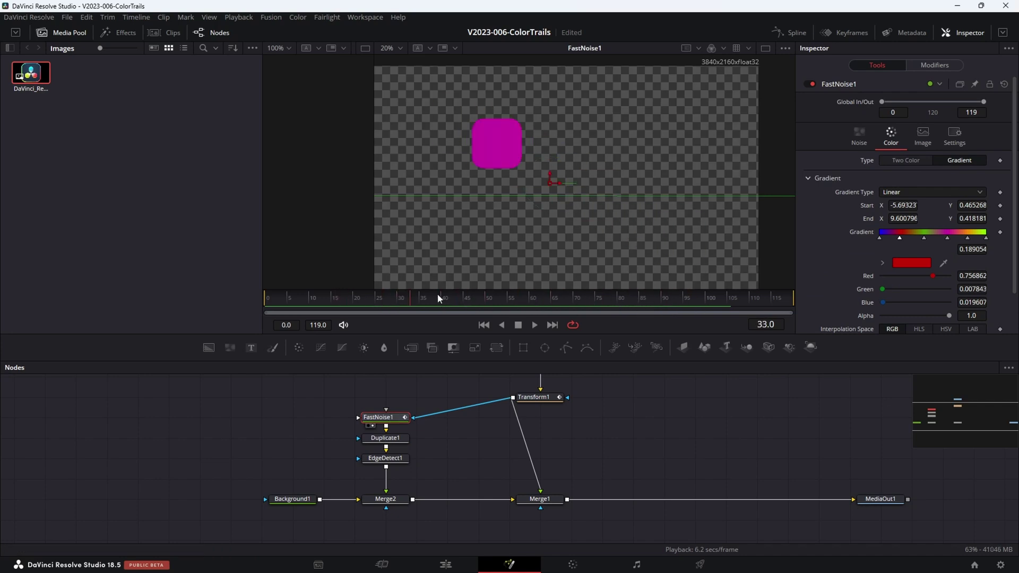